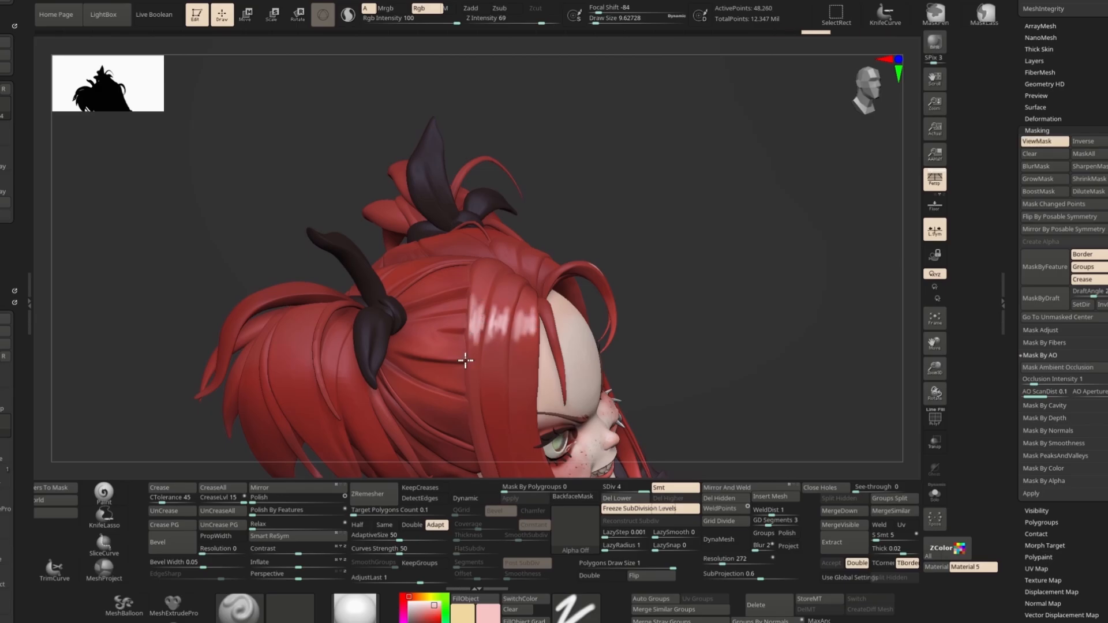
pyautogui.moveTo(669, 260)
pyautogui.mouseDown()
pyautogui.moveTo(589, 300)
pyautogui.moveTo(681, 277)
pyautogui.moveTo(687, 173)
pyautogui.mouseUp()
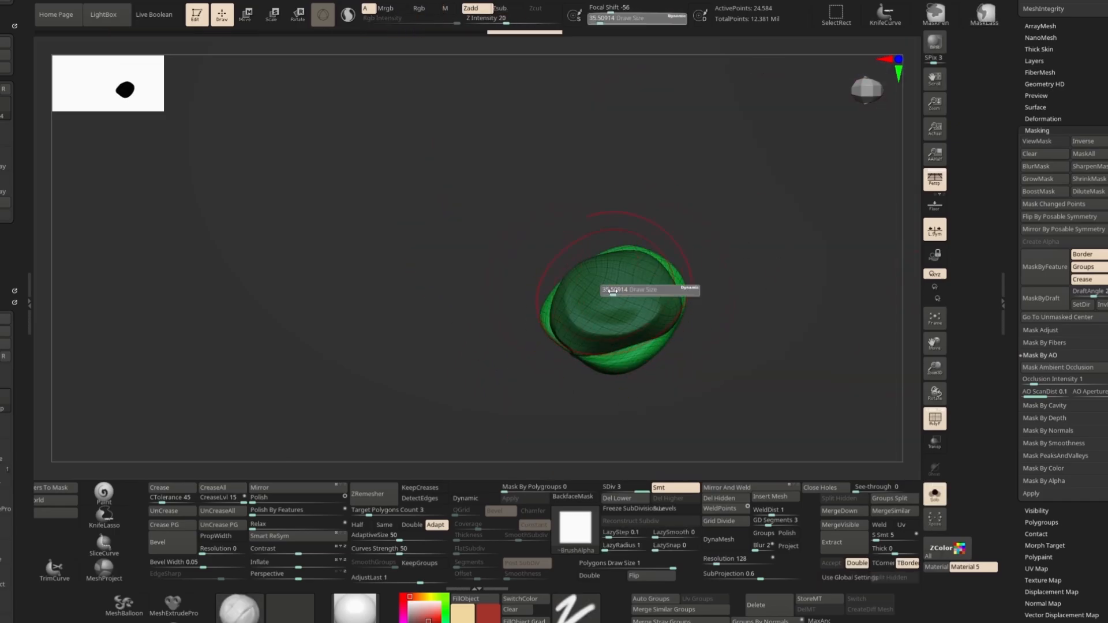
pyautogui.moveTo(609, 317)
pyautogui.mouseDown()
pyautogui.moveTo(709, 282)
pyautogui.moveTo(576, 361)
pyautogui.mouseUp()
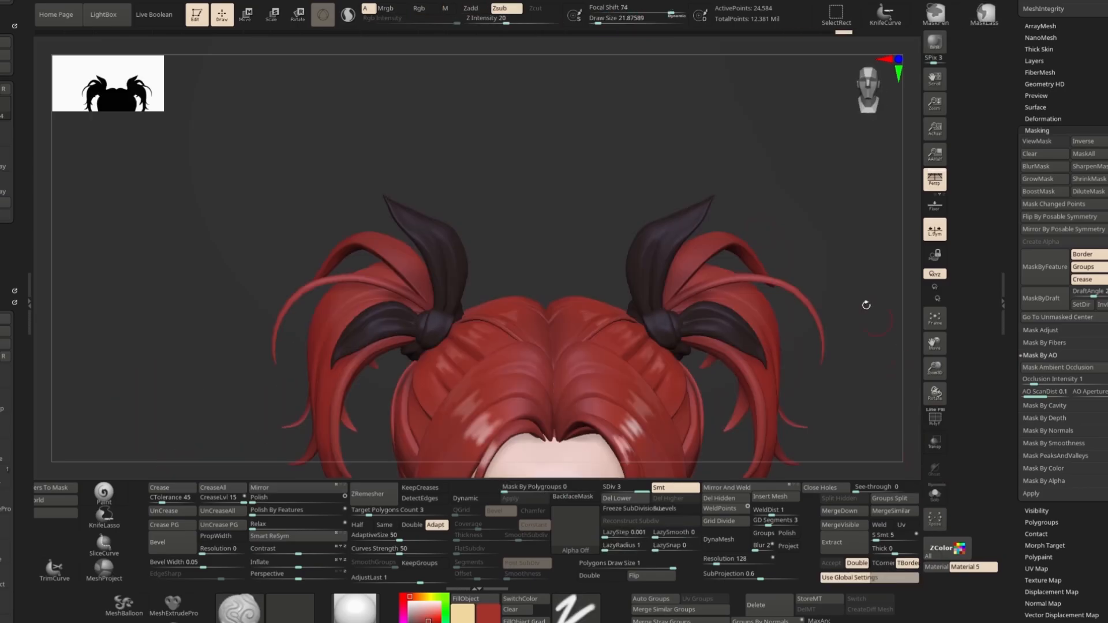
pyautogui.moveTo(866, 303); pyautogui.dragTo(819, 256)
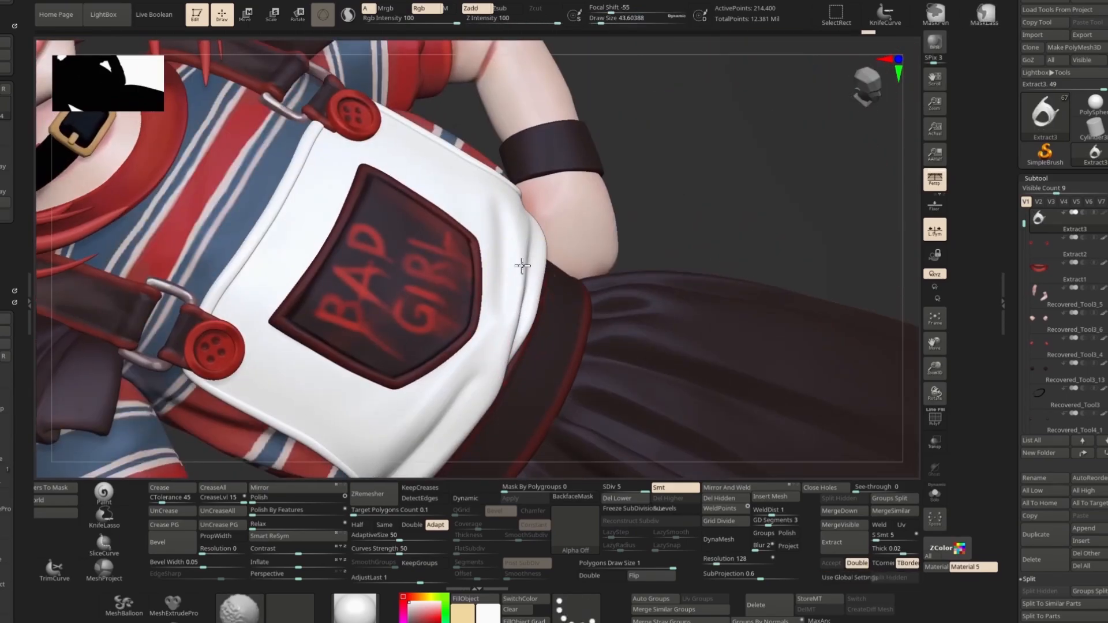
pyautogui.hotkey('ctrl', 'z')
pyautogui.moveTo(407, 443); pyautogui.dragTo(485, 364)
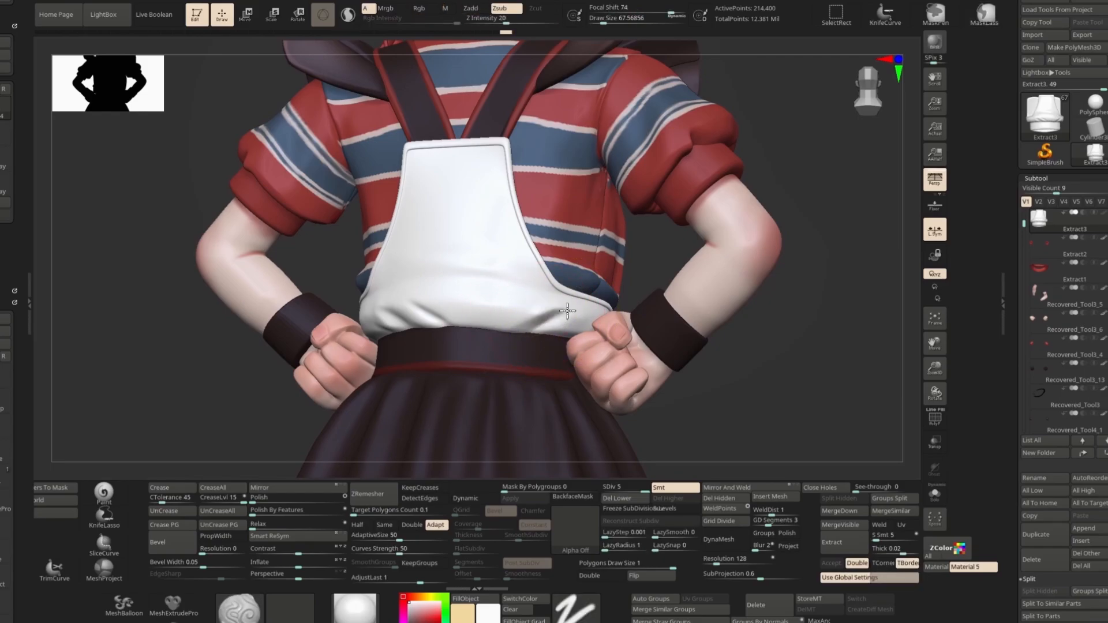
# Step: Select the ring subtool, duplicate it and move the copy to the character's ear
pyautogui.press('s')
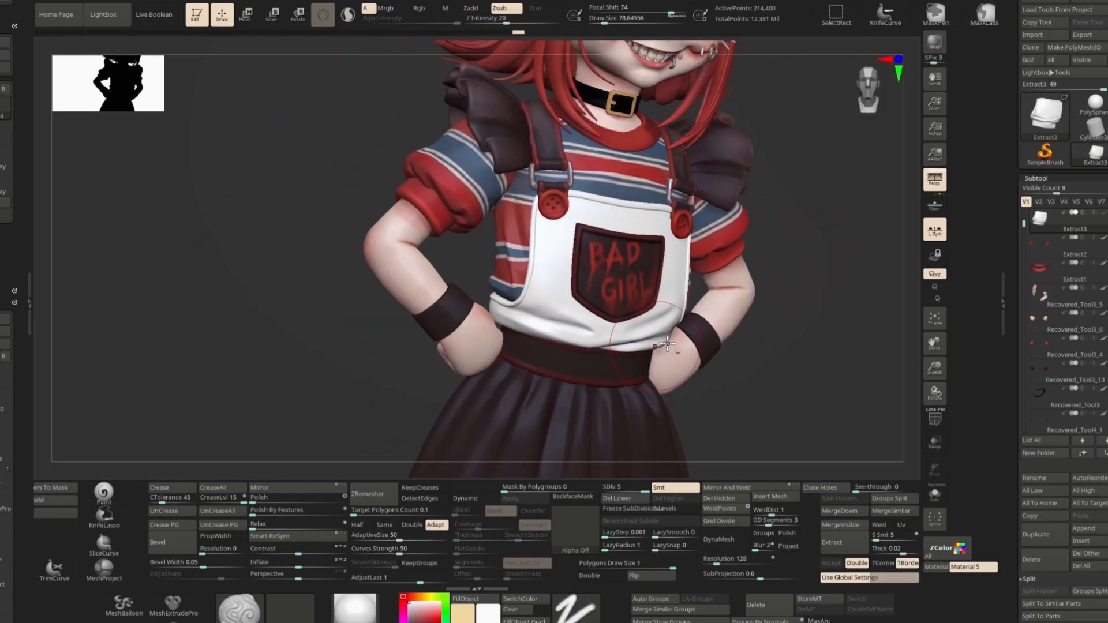
pyautogui.keyDown('shift'); pyautogui.moveTo(668, 344); pyautogui.dragTo(720, 295); pyautogui.keyUp('shift')
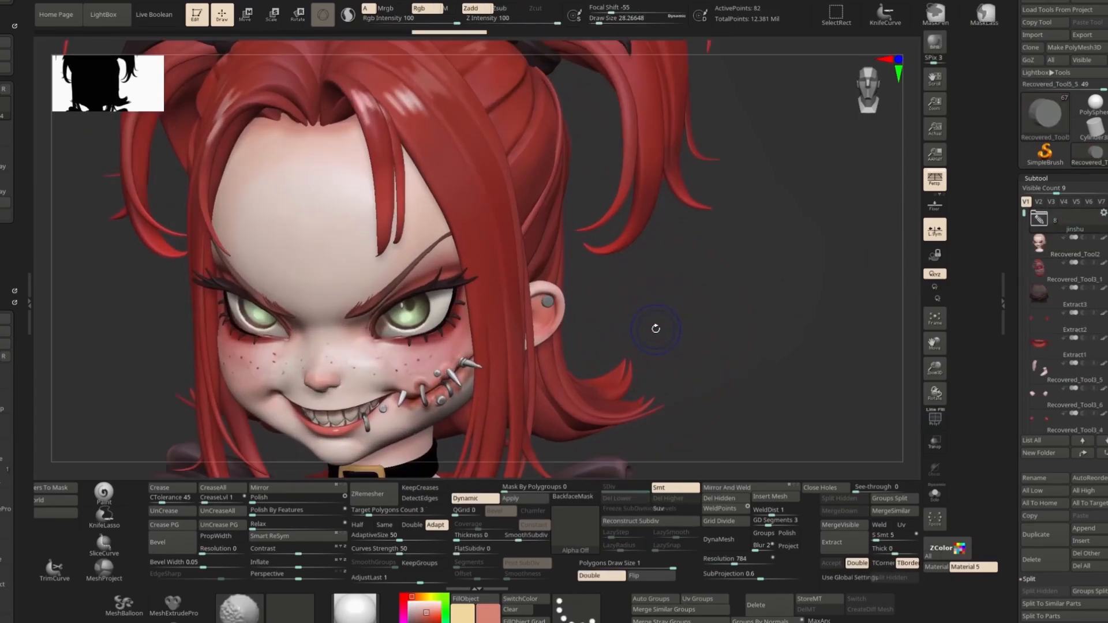
pyautogui.press('w')
pyautogui.click(1033, 228)
pyautogui.hotkey('ctrl', 'shift', 'd')
pyautogui.click(494, 224)
pyautogui.click(803, 221)
pyautogui.press('c')
pyautogui.moveTo(545, 303); pyautogui.dragTo(569, 344)
pyautogui.click(466, 599)
pyautogui.hotkey('shift', 'f')
pyautogui.press('e')
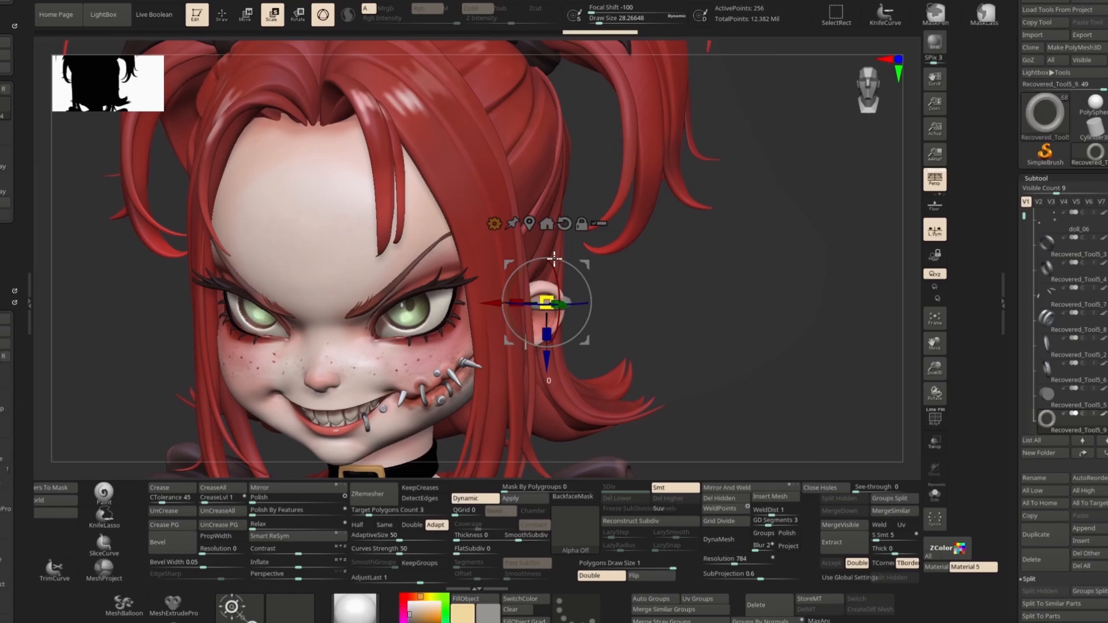
# Step: Scale the ring down to earring size at the ear
pyautogui.moveTo(554, 286); pyautogui.dragTo(553, 285)
pyautogui.moveTo(583, 272)
pyautogui.mouseDown(button='right')
pyautogui.moveTo(562, 300)
pyautogui.moveTo(658, 259)
pyautogui.mouseUp(button='right')
pyautogui.press('q')
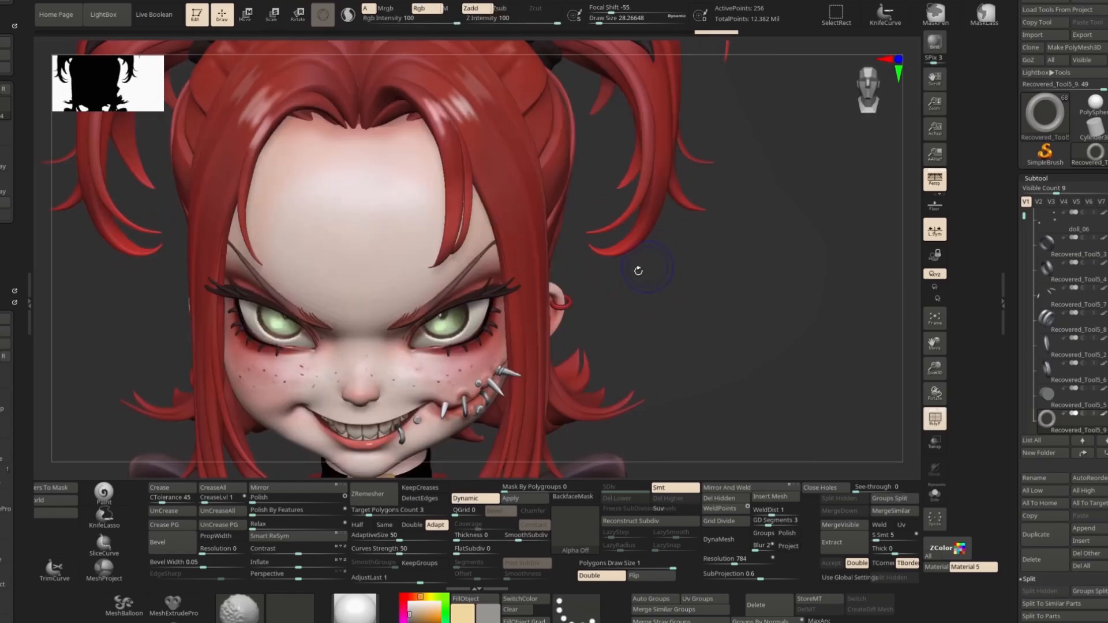
# Step: Rotate and move the ring so it pierces the upper edge of the ear
pyautogui.press('r')
pyautogui.moveTo(784, 116); pyautogui.dragTo(664, 139, button='right')
pyautogui.press('w')
pyautogui.keyDown('ctrl'); pyautogui.moveTo(669, 369); pyautogui.dragTo(652, 311, button='right'); pyautogui.keyUp('ctrl')
pyautogui.moveTo(652, 312); pyautogui.dragTo(733, 340, button='right')
pyautogui.click(596, 261)
pyautogui.keyDown('ctrl'); pyautogui.keyDown('shift'); pyautogui.moveTo(600, 259); pyautogui.dragTo(602, 280); pyautogui.keyUp('shift'); pyautogui.keyUp('ctrl')
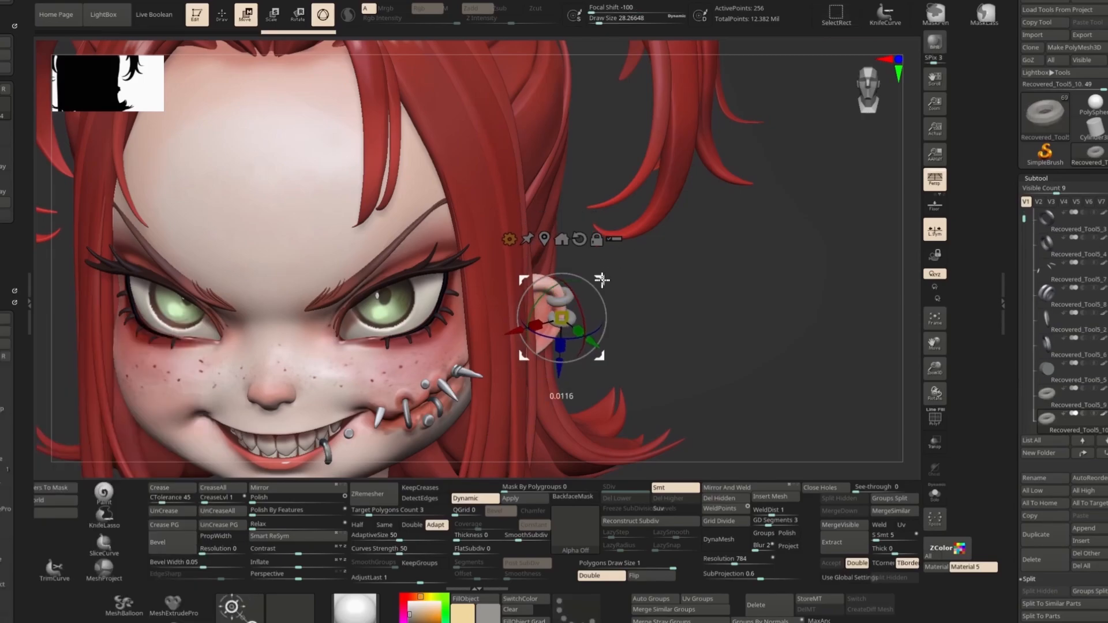
# Step: Add a second ring just below the first on the ear's rim
pyautogui.moveTo(716, 289); pyautogui.dragTo(635, 294, button='right')
pyautogui.moveTo(600, 286); pyautogui.dragTo(604, 299)
pyautogui.moveTo(641, 294); pyautogui.dragTo(721, 289, button='right')
pyautogui.moveTo(602, 281); pyautogui.dragTo(605, 294)
pyautogui.keyDown('ctrl'); pyautogui.moveTo(641, 254); pyautogui.dragTo(649, 277, button='right'); pyautogui.keyUp('ctrl')
pyautogui.keyDown('alt'); pyautogui.click(571, 292); pyautogui.keyUp('alt')
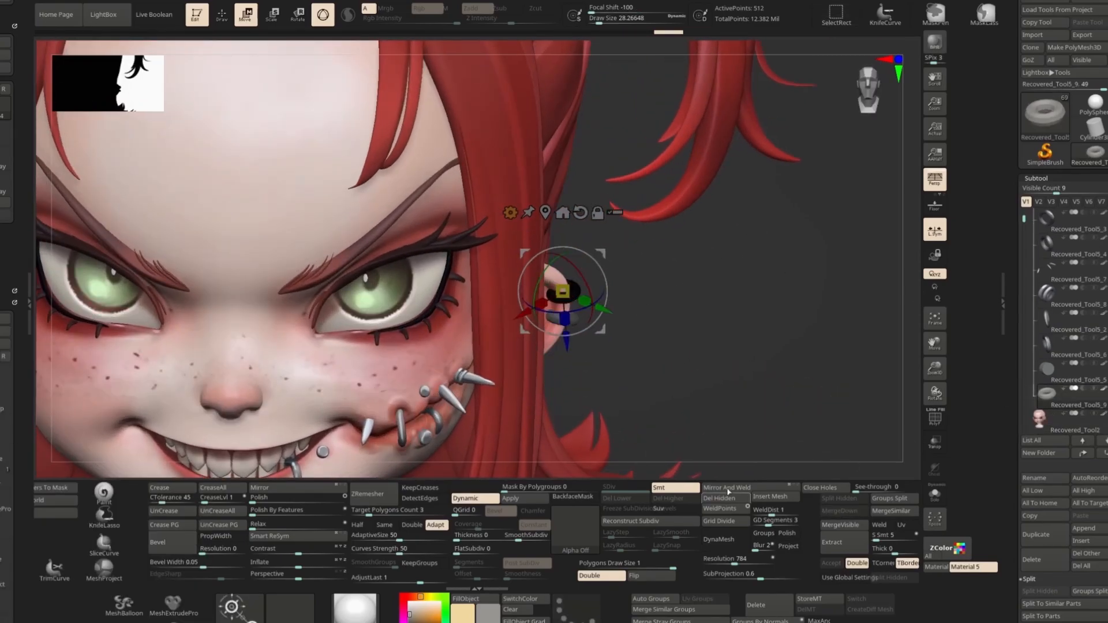
pyautogui.press('q')
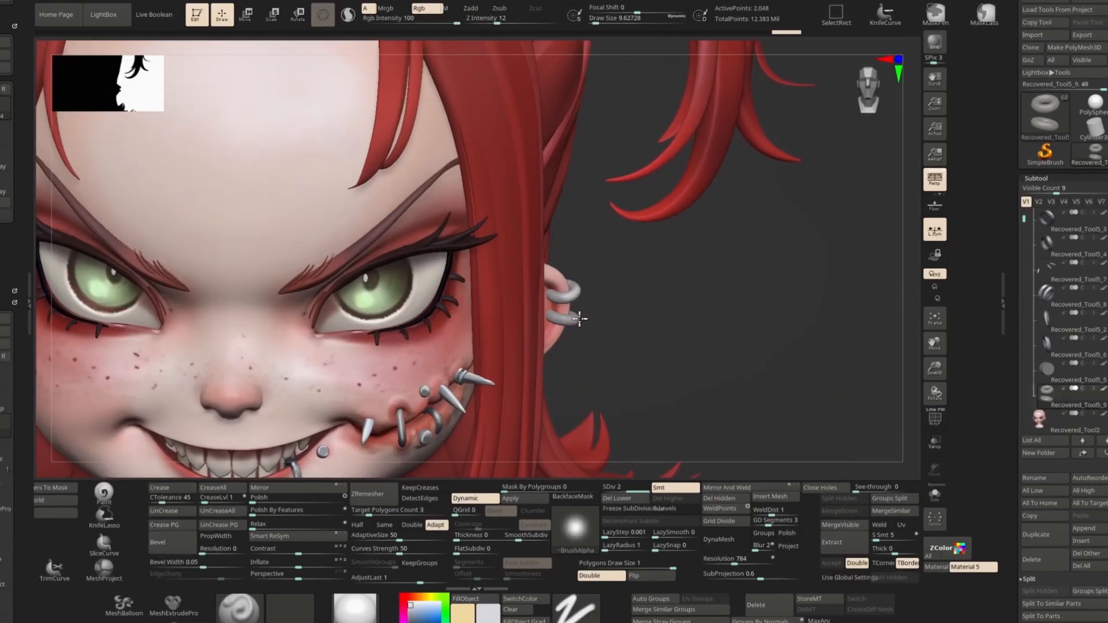
# Step: Subdivide the ear rings so their surface becomes smooth
pyautogui.moveTo(551, 318); pyautogui.dragTo(571, 319)
pyautogui.moveTo(693, 315); pyautogui.dragTo(554, 311, button='right')
pyautogui.hotkey('ctrl', 'z')
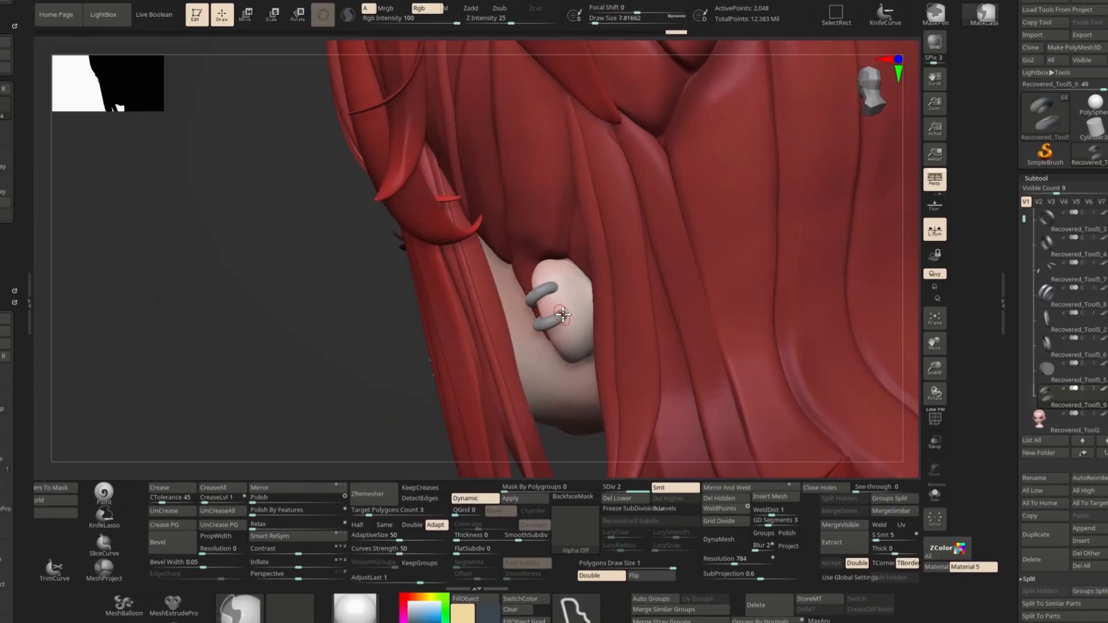
pyautogui.hotkey('ctrl', 'shift', 'z')
pyautogui.hotkey('ctrl', 'shift', 'z')
pyautogui.hotkey('ctrl', 'shift', 'z')
pyautogui.hotkey('ctrl', 'shift', 'z')
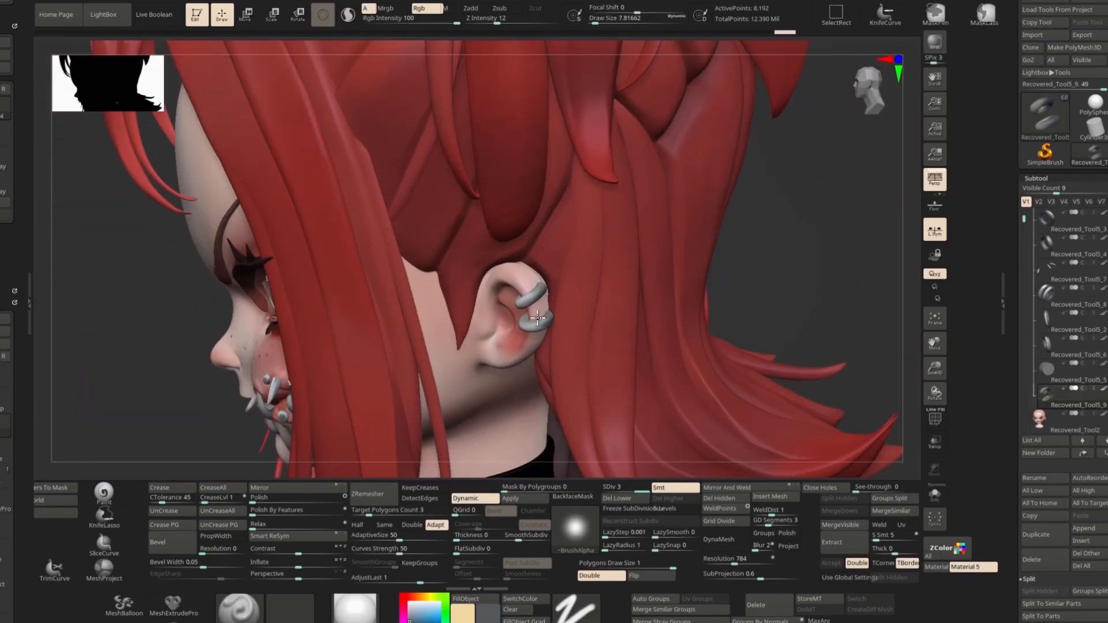
pyautogui.hotkey('ctrl', 'shift', 'z')
# Step: Shrink the brush, pick an alpha and color, and refine the ear rings' surface
pyautogui.press('s')
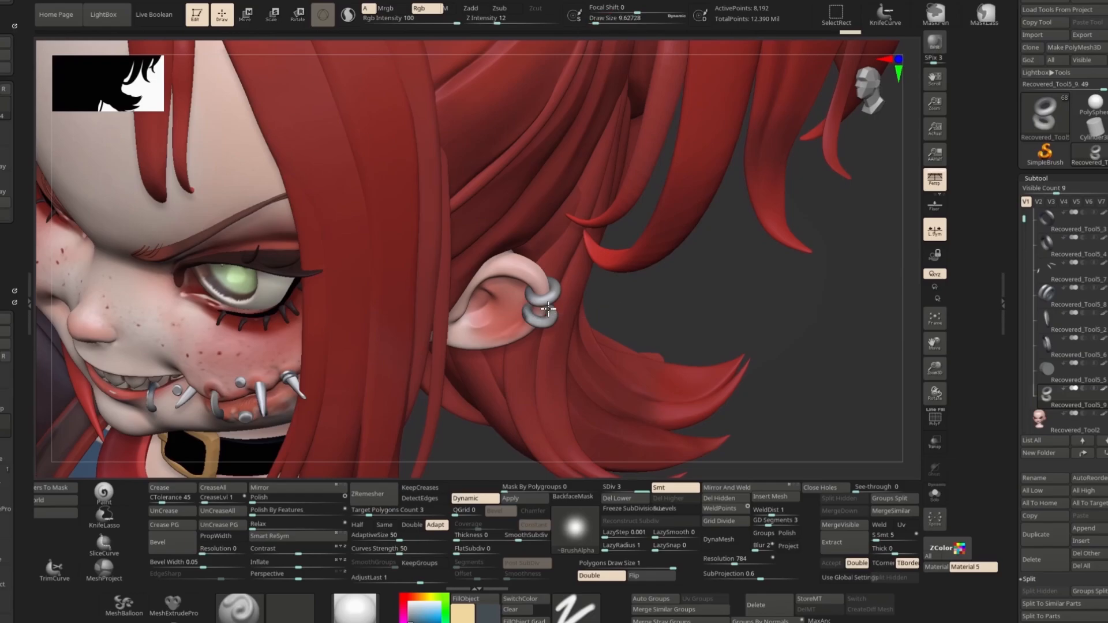
pyautogui.hotkey('ctrl', 'shift', 'z')
pyautogui.moveTo(637, 10); pyautogui.dragTo(595, 10)
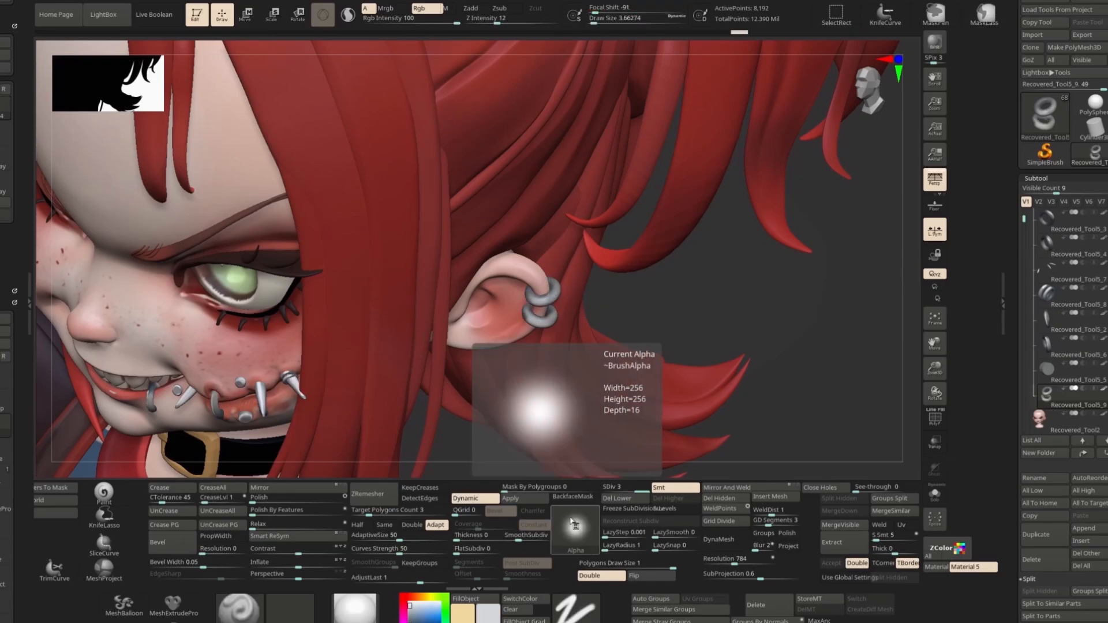
pyautogui.click(574, 525)
pyautogui.click(416, 603)
pyautogui.moveTo(534, 321); pyautogui.dragTo(548, 320)
pyautogui.keyDown('ctrl'); pyautogui.moveTo(531, 294); pyautogui.dragTo(532, 294, button='right'); pyautogui.keyUp('ctrl')
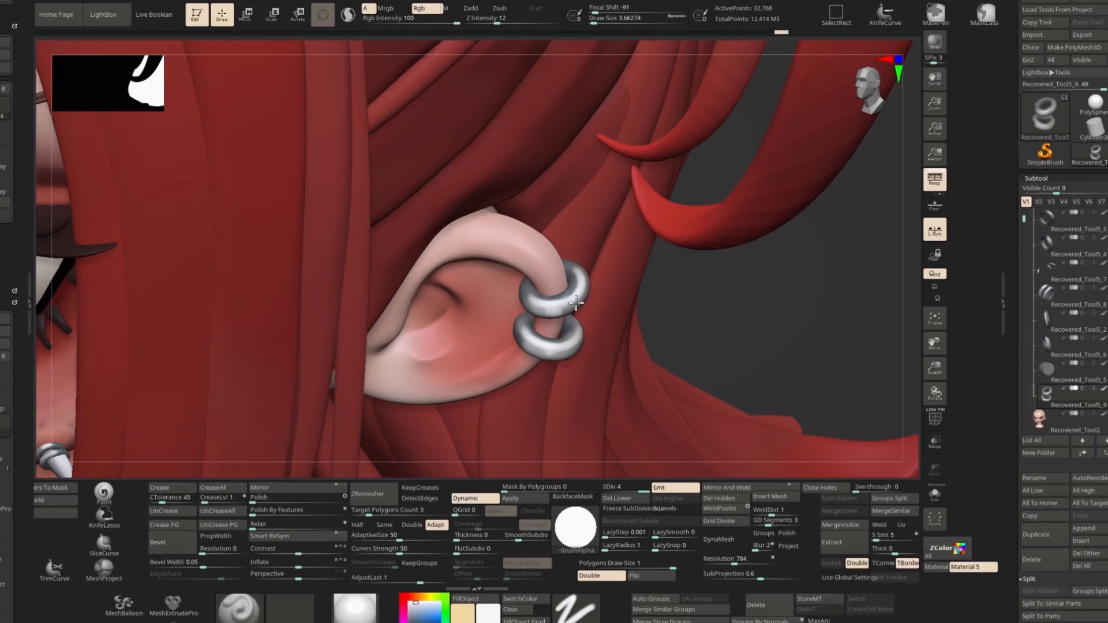
# Step: Isolate the head subtool and orbit around it to inspect it
pyautogui.keyDown('alt'); pyautogui.click(563, 315); pyautogui.keyUp('alt')
pyautogui.press('f')
pyautogui.click(935, 495)
pyautogui.moveTo(473, 375); pyautogui.dragTo(554, 369)
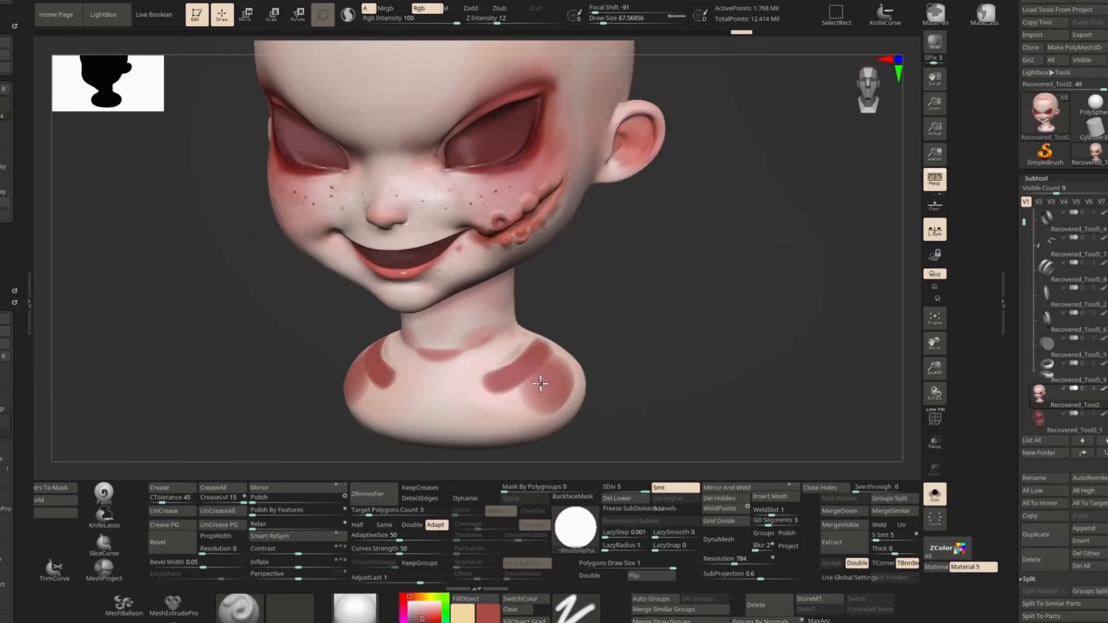
pyautogui.moveTo(750, 260); pyautogui.dragTo(663, 324)
pyautogui.moveTo(542, 346); pyautogui.dragTo(584, 333)
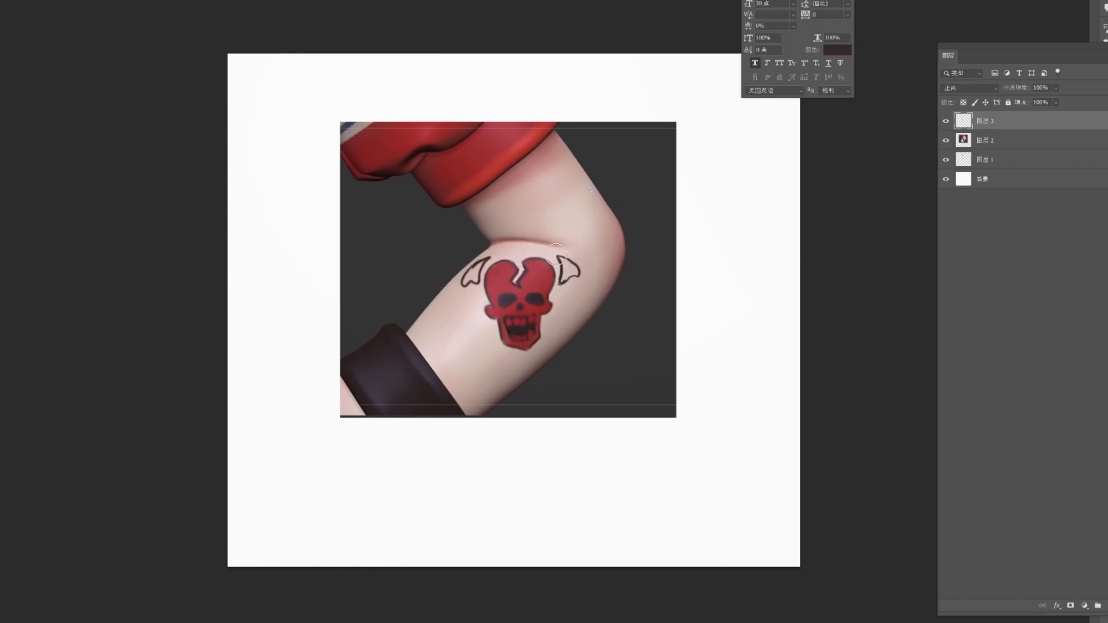
# Step: Switch to Photoshop and sketch a skull-heart tattoo and cross marks over the arm screenshot
pyautogui.keyDown('alt'); pyautogui.click(507, 347); pyautogui.keyUp('alt')
pyautogui.moveTo(564, 200); pyautogui.dragTo(510, 259)
pyautogui.keyDown('alt'); pyautogui.click(512, 354); pyautogui.keyUp('alt')
pyautogui.moveTo(511, 259); pyautogui.dragTo(433, 410)
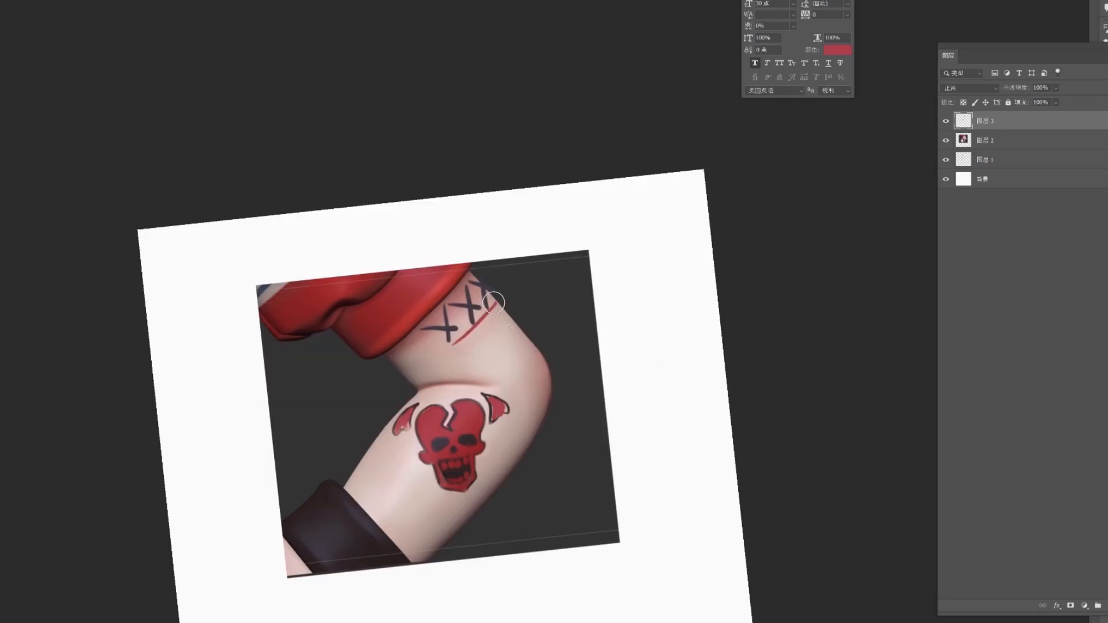
pyautogui.click(486, 448)
pyautogui.moveTo(493, 295); pyautogui.dragTo(534, 287)
pyautogui.moveTo(566, 358)
pyautogui.keyDown('ctrl'); pyautogui.mouseDown()
pyautogui.moveTo(498, 373)
pyautogui.moveTo(566, 356)
pyautogui.mouseUp(); pyautogui.keyUp('ctrl')
pyautogui.keyDown('alt'); pyautogui.click(534, 283); pyautogui.keyUp('alt')
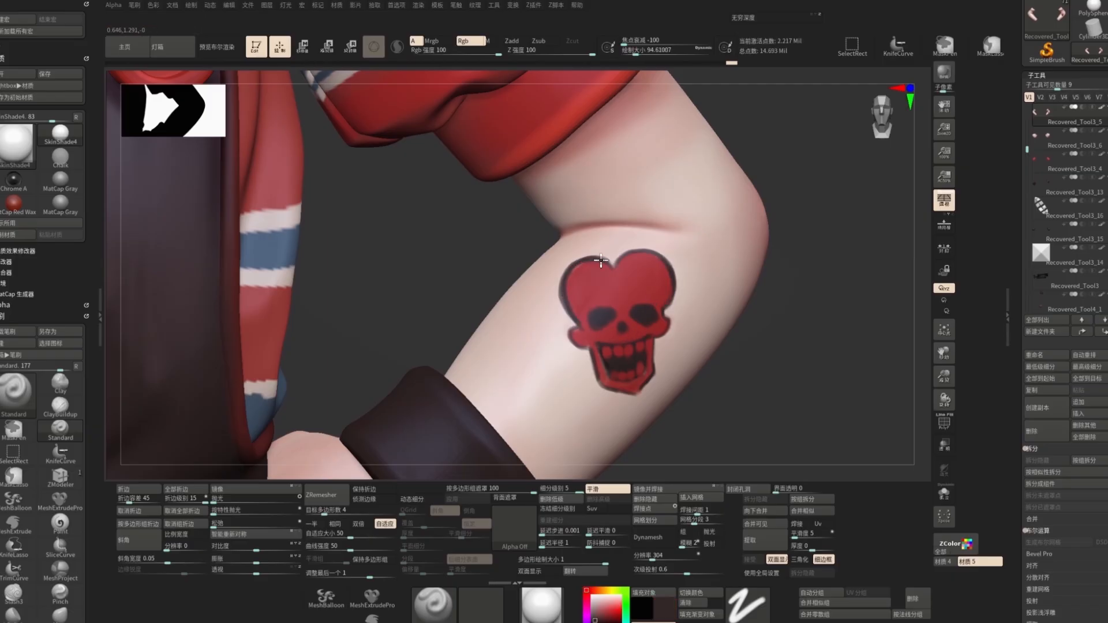
# Step: Back in ZBrush, polypaint the red skull-heart tattoo with horns onto the upper arm
pyautogui.moveTo(678, 241); pyautogui.dragTo(709, 293)
pyautogui.moveTo(808, 323)
pyautogui.mouseDown()
pyautogui.moveTo(722, 347)
pyautogui.moveTo(808, 346)
pyautogui.mouseUp()
pyautogui.press('c')
pyautogui.moveTo(619, 316); pyautogui.dragTo(629, 336)
pyautogui.moveTo(750, 323); pyautogui.dragTo(791, 346)
pyautogui.moveTo(527, 340); pyautogui.dragTo(532, 326)
pyautogui.moveTo(796, 369); pyautogui.dragTo(744, 335)
pyautogui.press('c')
pyautogui.moveTo(556, 392); pyautogui.dragTo(547, 406)
# Step: Paint cross marks on the arm just below the sleeve
pyautogui.press('s')
pyautogui.moveTo(779, 369)
pyautogui.keyDown('alt'); pyautogui.mouseDown()
pyautogui.moveTo(779, 311)
pyautogui.moveTo(733, 347)
pyautogui.mouseUp(); pyautogui.keyUp('alt')
pyautogui.moveTo(580, 270); pyautogui.dragTo(602, 293)
pyautogui.moveTo(796, 288); pyautogui.dragTo(744, 311)
pyautogui.moveTo(603, 283); pyautogui.dragTo(630, 262)
pyautogui.moveTo(807, 288); pyautogui.dragTo(744, 323)
pyautogui.moveTo(657, 242); pyautogui.dragTo(640, 268)
pyautogui.moveTo(779, 323); pyautogui.dragTo(854, 306)
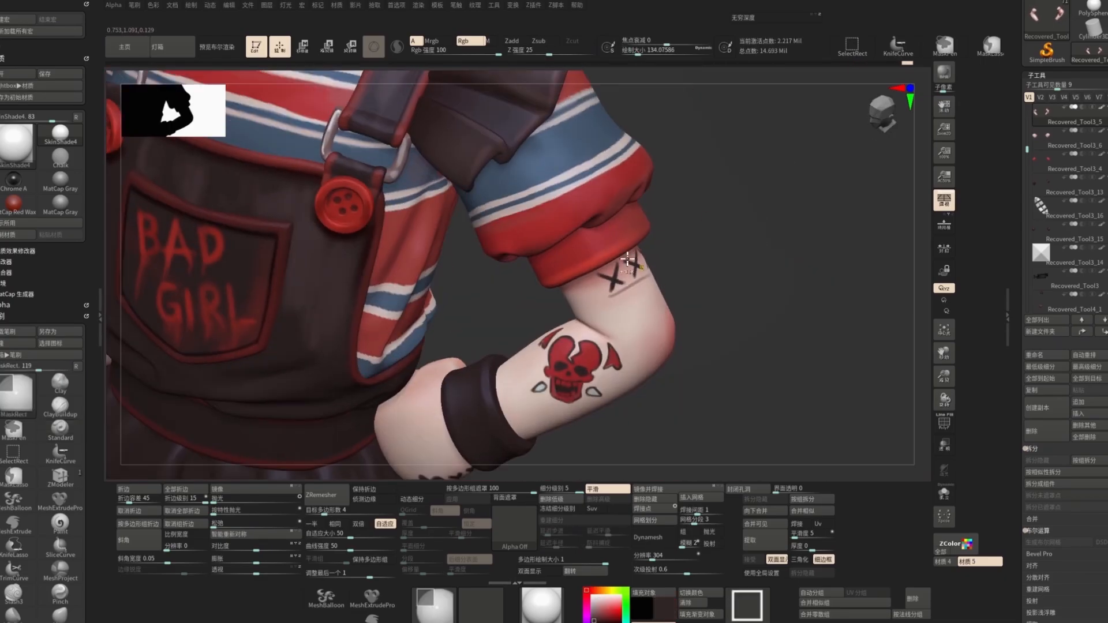
# Step: Paint the letters TRIX in dark strokes below the skull tattoo
pyautogui.moveTo(614, 293); pyautogui.dragTo(658, 272)
pyautogui.keyDown('alt'); pyautogui.moveTo(779, 323); pyautogui.dragTo(779, 392); pyautogui.keyUp('alt')
pyautogui.moveTo(779, 346); pyautogui.dragTo(750, 324)
pyautogui.moveTo(475, 381); pyautogui.dragTo(512, 351)
pyautogui.moveTo(495, 369); pyautogui.dragTo(508, 407)
pyautogui.moveTo(519, 350); pyautogui.dragTo(545, 335)
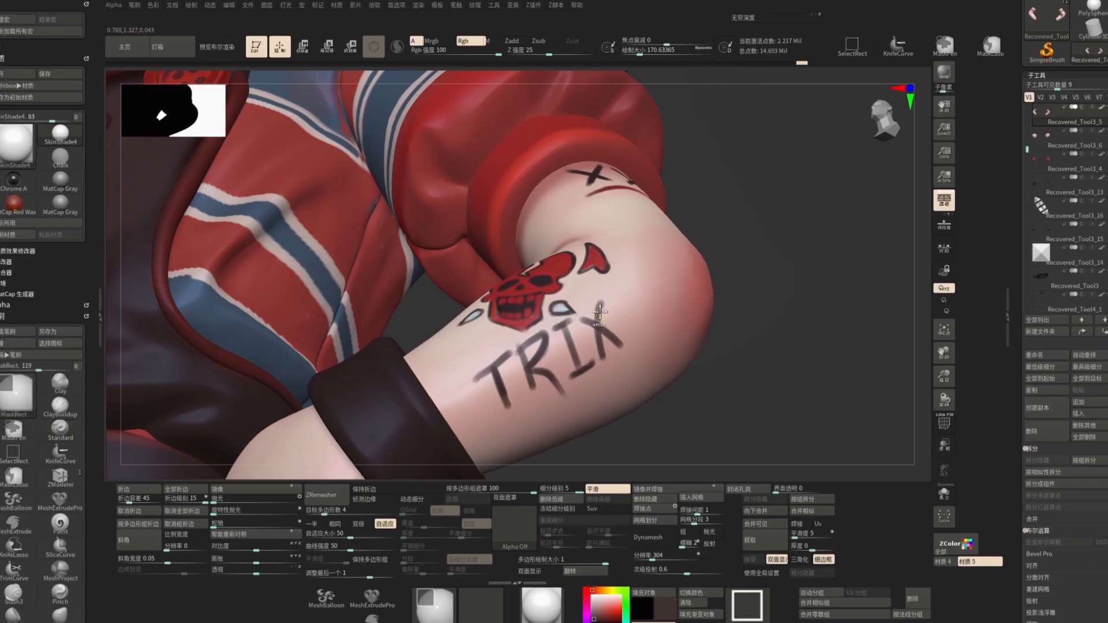
# Step: Complete the forearm lettering so it reads TRIXIE
pyautogui.moveTo(624, 297); pyautogui.dragTo(640, 345)
pyautogui.moveTo(631, 349); pyautogui.dragTo(654, 338)
pyautogui.moveTo(655, 278)
pyautogui.mouseDown()
pyautogui.moveTo(649, 300)
pyautogui.moveTo(675, 328)
pyautogui.mouseUp()
pyautogui.hotkey('ctrl', 'z')
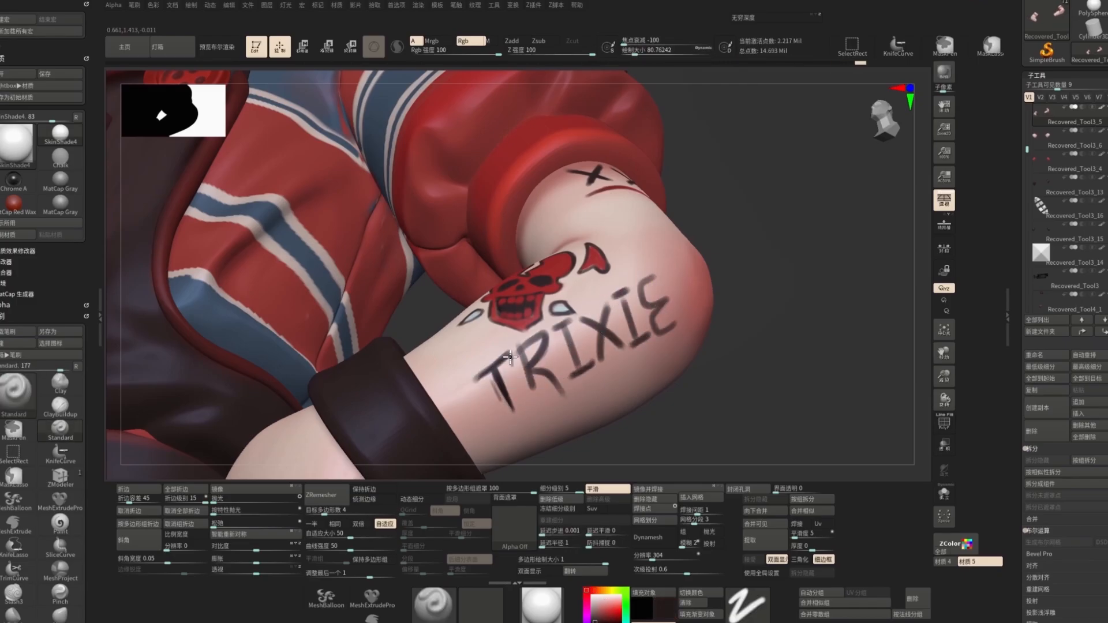
pyautogui.moveTo(613, 310); pyautogui.dragTo(600, 364)
pyautogui.press('c')
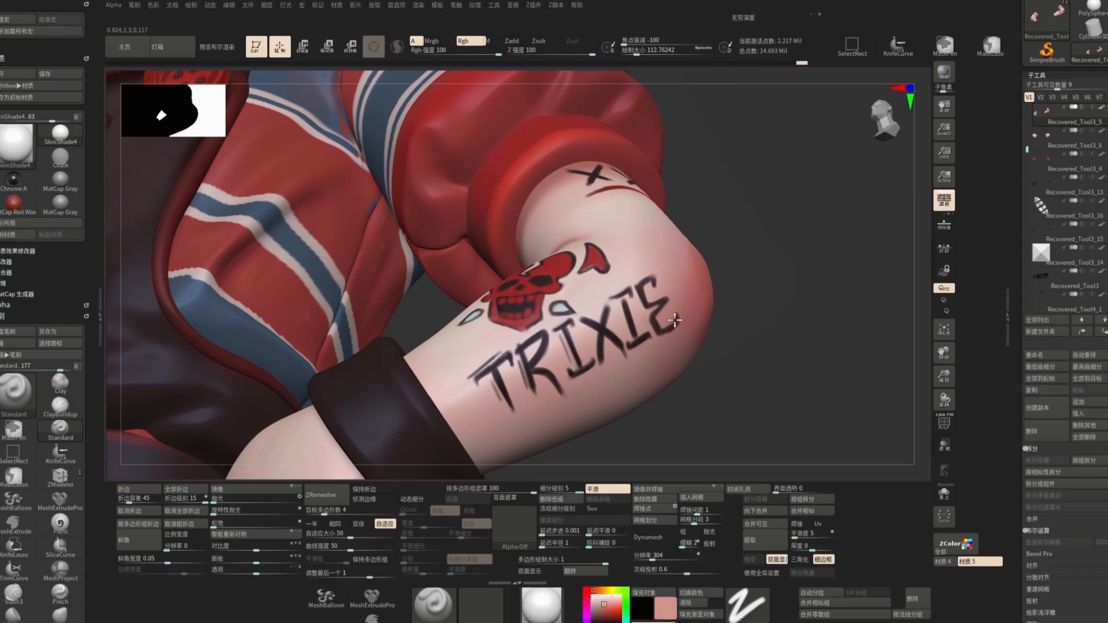
# Step: Paint small star accents around the TRIXIE lettering
pyautogui.moveTo(662, 332); pyautogui.dragTo(681, 319)
pyautogui.moveTo(762, 346)
pyautogui.keyDown('alt'); pyautogui.mouseDown()
pyautogui.moveTo(762, 323)
pyautogui.moveTo(716, 296)
pyautogui.moveTo(772, 297)
pyautogui.moveTo(508, 371)
pyautogui.mouseUp(); pyautogui.keyUp('alt')
pyautogui.press('c')
pyautogui.keyDown('alt'); pyautogui.click(507, 371); pyautogui.keyUp('alt')
pyautogui.moveTo(445, 440); pyautogui.dragTo(471, 400)
pyautogui.press('c')
pyautogui.press('s')
pyautogui.moveTo(404, 415)
pyautogui.mouseDown()
pyautogui.moveTo(455, 421)
pyautogui.moveTo(324, 398)
pyautogui.mouseUp()
pyautogui.keyDown('alt'); pyautogui.moveTo(485, 346); pyautogui.dragTo(496, 374); pyautogui.keyUp('alt')
pyautogui.press('c')
# Step: Paint underline strokes and extra accent marks around the lettering
pyautogui.press('c')
pyautogui.moveTo(300, 416); pyautogui.dragTo(370, 421)
pyautogui.moveTo(727, 323)
pyautogui.keyDown('alt'); pyautogui.mouseDown()
pyautogui.moveTo(727, 289)
pyautogui.moveTo(792, 268)
pyautogui.moveTo(792, 323)
pyautogui.moveTo(692, 346)
pyautogui.mouseUp(); pyautogui.keyUp('alt')
pyautogui.press('s')
pyautogui.keyDown('alt'); pyautogui.click(695, 313); pyautogui.keyUp('alt')
pyautogui.keyDown('alt'); pyautogui.click(655, 370); pyautogui.keyUp('alt')
pyautogui.moveTo(797, 346); pyautogui.dragTo(866, 323)
pyautogui.press('c')
pyautogui.moveTo(552, 318); pyautogui.dragTo(549, 333)
pyautogui.moveTo(797, 346); pyautogui.dragTo(721, 358)
pyautogui.moveTo(796, 346)
pyautogui.keyDown('alt'); pyautogui.mouseDown()
pyautogui.moveTo(796, 277)
pyautogui.moveTo(808, 358)
pyautogui.moveTo(797, 254)
pyautogui.mouseUp(); pyautogui.keyUp('alt')
# Step: Isolate the hand and paint small tattoo marks on its knuckles
pyautogui.click(943, 493)
pyautogui.moveTo(627, 324); pyautogui.dragTo(623, 360)
pyautogui.moveTo(808, 346); pyautogui.dragTo(721, 323)
pyautogui.moveTo(808, 324); pyautogui.dragTo(855, 347)
pyautogui.moveTo(808, 288); pyautogui.dragTo(751, 220)
pyautogui.moveTo(808, 260); pyautogui.dragTo(865, 357)
pyautogui.moveTo(592, 343); pyautogui.dragTo(629, 356)
pyautogui.moveTo(808, 346); pyautogui.dragTo(721, 323)
pyautogui.keyDown('alt'); pyautogui.moveTo(808, 346); pyautogui.dragTo(808, 277); pyautogui.keyUp('alt')
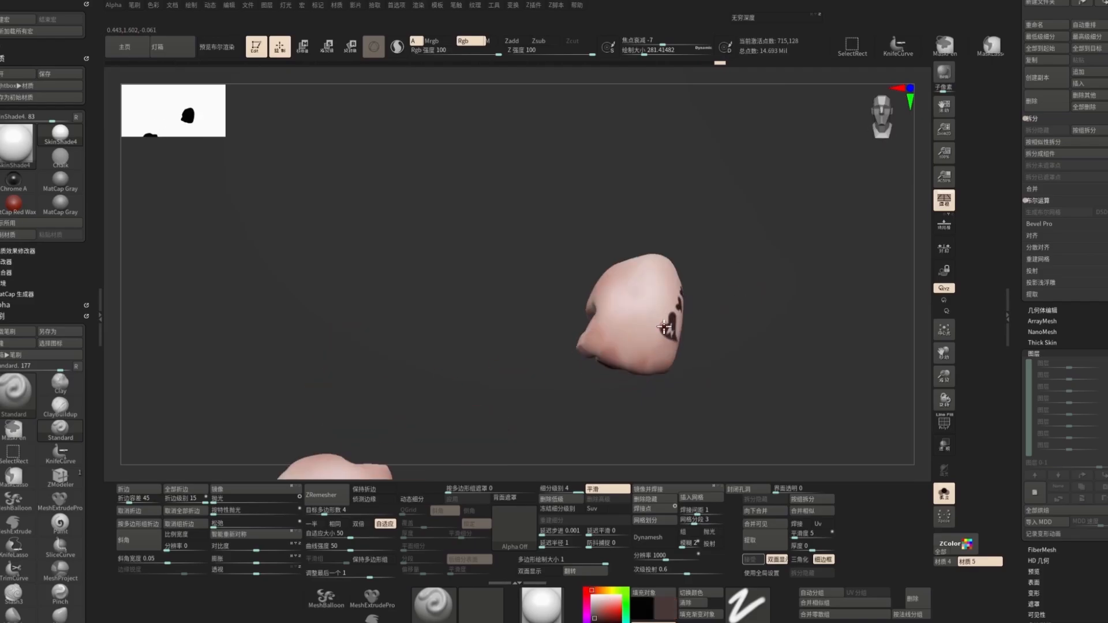
pyautogui.click(943, 494)
pyautogui.keyDown('alt'); pyautogui.click(656, 358); pyautogui.keyUp('alt')
pyautogui.moveTo(808, 346); pyautogui.dragTo(721, 335)
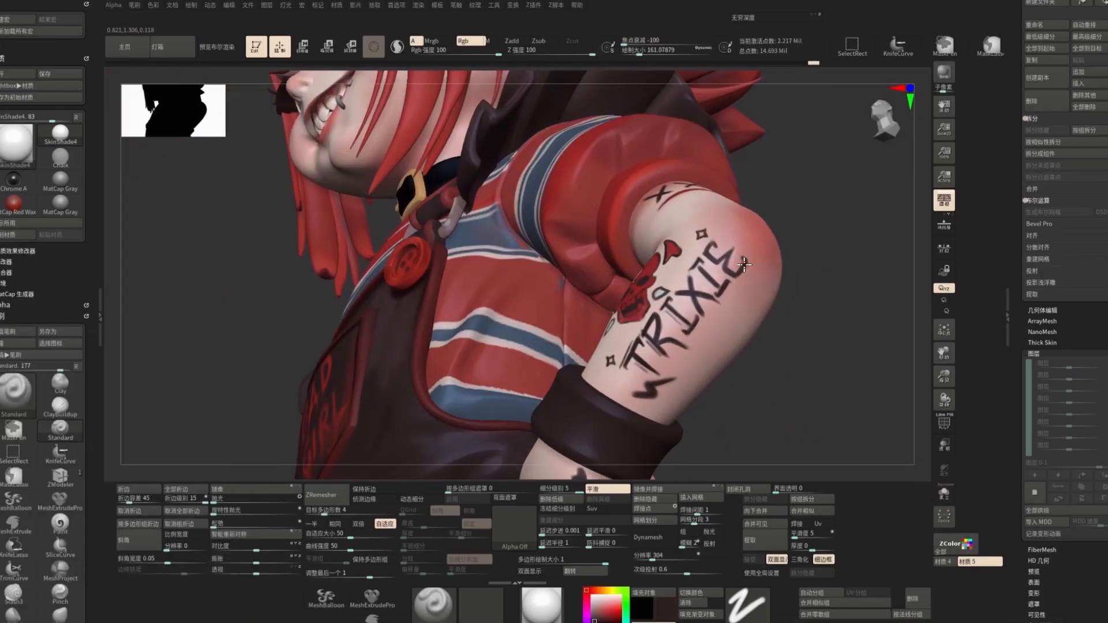
# Step: Paint a row of crosses, a red stripe and wing marks around the upper arm below the sleeve
pyautogui.moveTo(808, 358); pyautogui.dragTo(855, 323)
pyautogui.moveTo(700, 265); pyautogui.dragTo(705, 279)
pyautogui.moveTo(820, 324); pyautogui.dragTo(837, 288)
pyautogui.keyDown('alt'); pyautogui.moveTo(808, 347); pyautogui.dragTo(808, 277); pyautogui.keyUp('alt')
pyautogui.moveTo(808, 323); pyautogui.dragTo(865, 328)
pyautogui.keyDown('alt'); pyautogui.moveTo(751, 416); pyautogui.dragTo(854, 248); pyautogui.keyUp('alt')
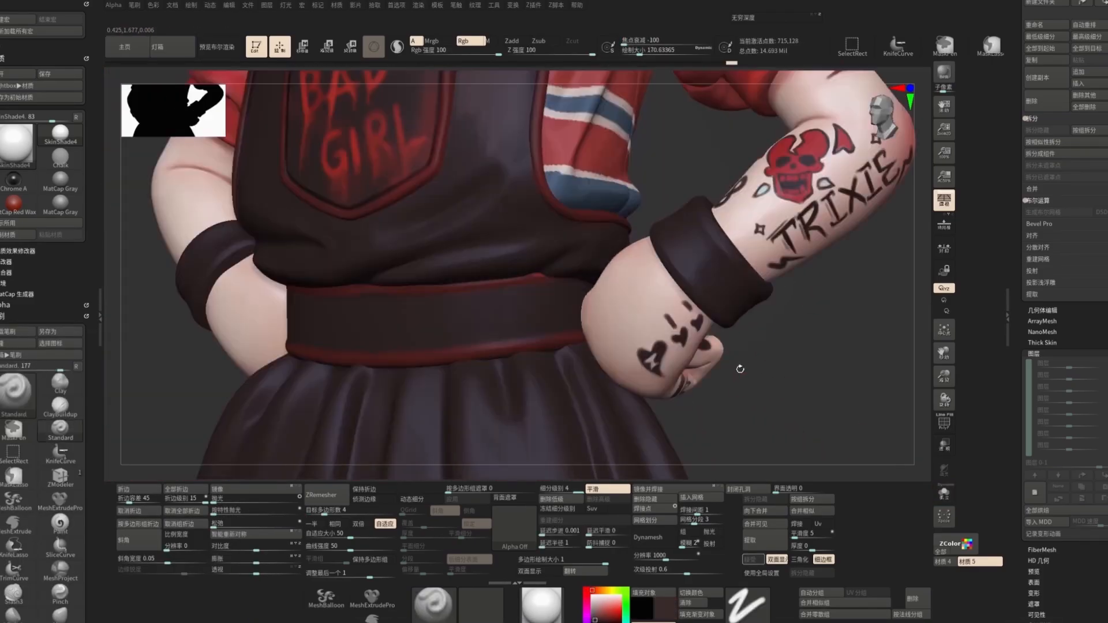
pyautogui.moveTo(737, 385); pyautogui.dragTo(779, 370)
pyautogui.keyDown('alt'); pyautogui.moveTo(768, 415); pyautogui.dragTo(807, 329); pyautogui.keyUp('alt')
pyautogui.moveTo(837, 332)
pyautogui.mouseDown()
pyautogui.moveTo(753, 330)
pyautogui.moveTo(767, 404)
pyautogui.mouseUp()
pyautogui.keyDown('alt'); pyautogui.click(652, 358); pyautogui.keyUp('alt')
pyautogui.moveTo(641, 352); pyautogui.dragTo(668, 346)
pyautogui.keyDown('alt'); pyautogui.moveTo(808, 346); pyautogui.dragTo(820, 399); pyautogui.keyUp('alt')
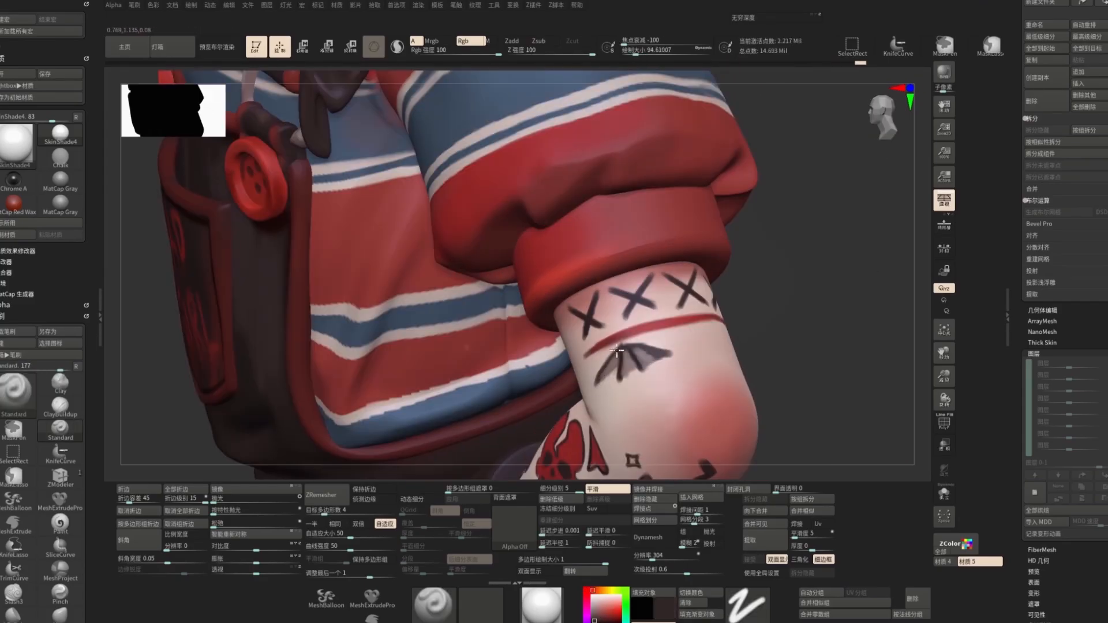
# Step: Paint a diamond outline between the wing marks on the upper arm
pyautogui.moveTo(831, 346); pyautogui.dragTo(779, 347)
pyautogui.press('c')
pyautogui.moveTo(679, 331); pyautogui.dragTo(654, 351)
pyautogui.moveTo(654, 351); pyautogui.dragTo(677, 364)
pyautogui.moveTo(678, 365); pyautogui.dragTo(691, 345)
pyautogui.moveTo(808, 370)
pyautogui.keyDown('alt'); pyautogui.mouseDown()
pyautogui.moveTo(779, 289)
pyautogui.moveTo(808, 370)
pyautogui.moveTo(531, 275)
pyautogui.moveTo(750, 346)
pyautogui.mouseUp(); pyautogui.keyUp('alt')
pyautogui.hotkey('ctrl', 'z')
pyautogui.hotkey('ctrl', 'z')
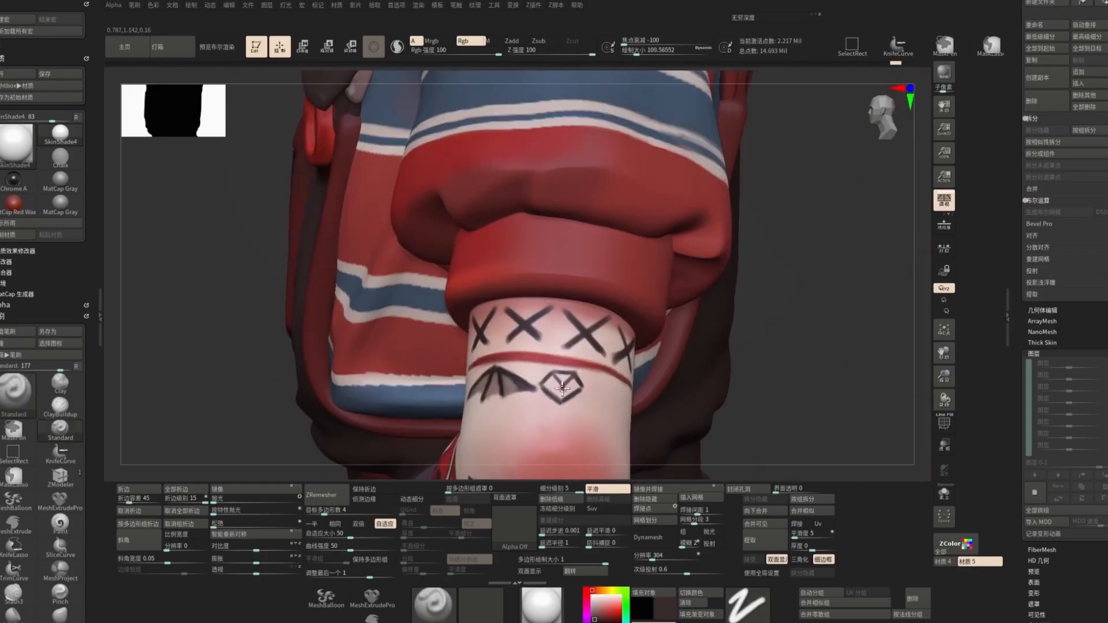
# Step: Refine the diamond outline and the wing marks beside it
pyautogui.moveTo(563, 386); pyautogui.dragTo(563, 403)
pyautogui.moveTo(543, 385); pyautogui.dragTo(582, 384)
pyautogui.moveTo(808, 369); pyautogui.dragTo(751, 346)
pyautogui.press('c')
pyautogui.moveTo(590, 381); pyautogui.dragTo(613, 369)
pyautogui.moveTo(808, 369)
pyautogui.keyDown('alt'); pyautogui.mouseDown()
pyautogui.moveTo(784, 311)
pyautogui.moveTo(807, 370)
pyautogui.mouseUp(); pyautogui.keyUp('alt')
pyautogui.moveTo(607, 337); pyautogui.dragTo(629, 356)
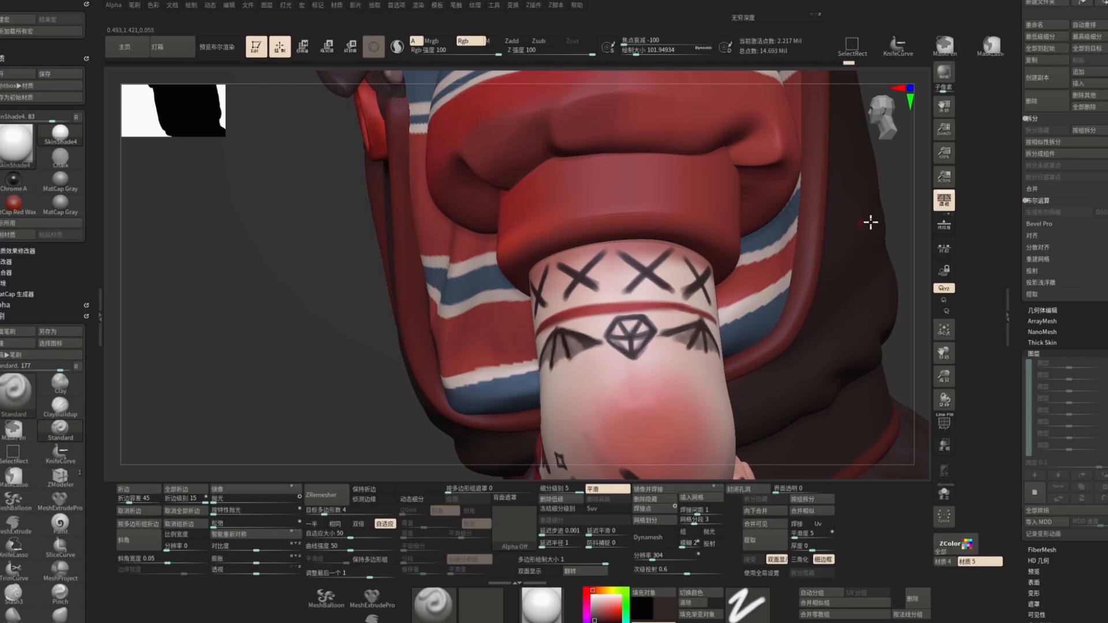
# Step: Paint a thin red scar line across the inner elbow of the arm
pyautogui.keyDown('alt'); pyautogui.moveTo(808, 369); pyautogui.dragTo(784, 311); pyautogui.keyUp('alt')
pyautogui.click(13, 593)
pyautogui.moveTo(633, 283); pyautogui.dragTo(722, 323)
pyautogui.moveTo(463, 250); pyautogui.dragTo(514, 340)
pyautogui.press('s')
pyautogui.moveTo(494, 397); pyautogui.dragTo(507, 397)
pyautogui.moveTo(583, 370)
pyautogui.mouseDown()
pyautogui.moveTo(557, 401)
pyautogui.moveTo(571, 439)
pyautogui.mouseUp()
pyautogui.hotkey('shift', 'd')
pyautogui.hotkey('shift', 'd')
pyautogui.moveTo(478, 401); pyautogui.dragTo(665, 226)
pyautogui.keyDown('alt'); pyautogui.click(490, 361); pyautogui.keyUp('alt')
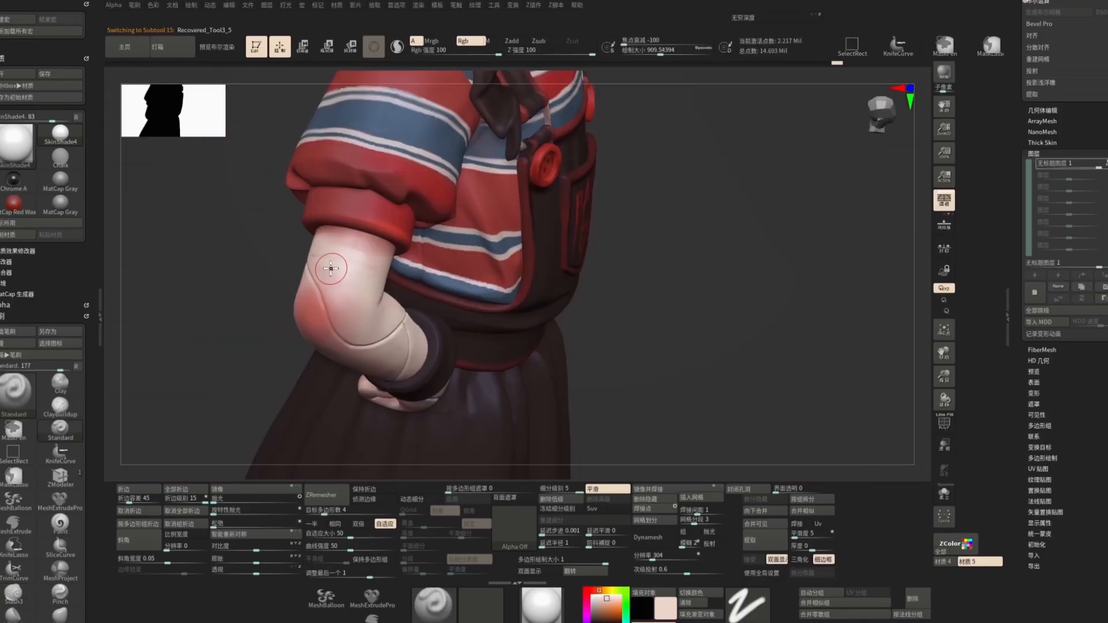
pyautogui.moveTo(331, 269); pyautogui.dragTo(375, 321)
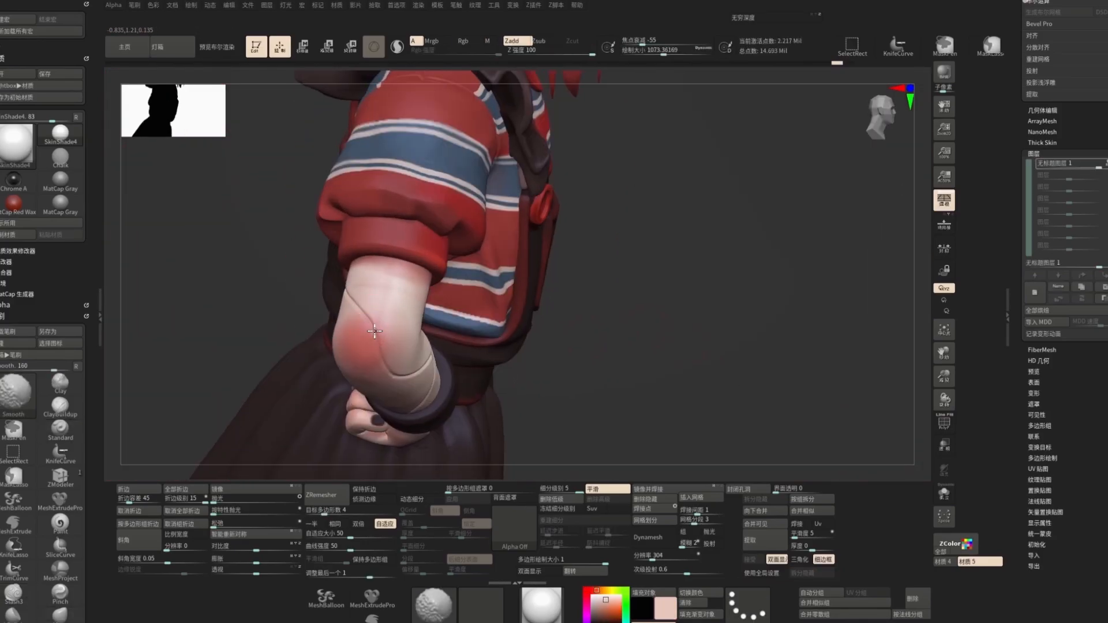
pyautogui.press('c')
pyautogui.moveTo(460, 461)
pyautogui.mouseDown()
pyautogui.moveTo(445, 310)
pyautogui.moveTo(463, 471)
pyautogui.mouseUp()
pyautogui.keyDown('alt'); pyautogui.moveTo(357, 289); pyautogui.dragTo(374, 320, button='right'); pyautogui.keyUp('alt')
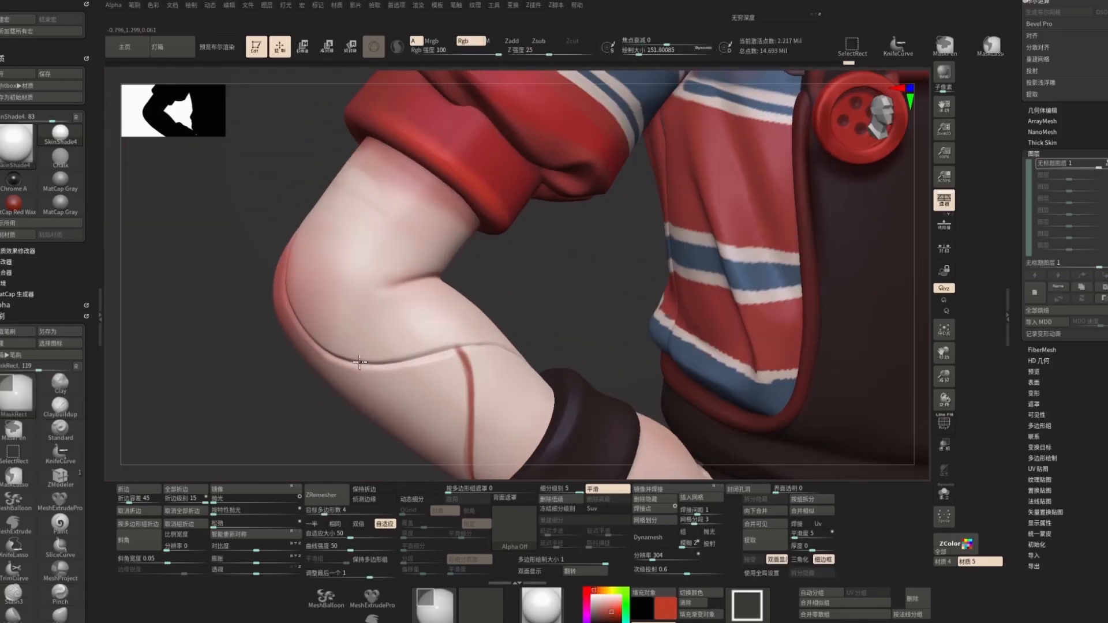
# Step: Insert a flat box mesh and position it in front of the character's body
pyautogui.keyDown('ctrl'); pyautogui.moveTo(381, 348); pyautogui.dragTo(332, 363); pyautogui.keyUp('ctrl')
pyautogui.keyDown('alt'); pyautogui.moveTo(554, 306); pyautogui.dragTo(804, 202); pyautogui.keyUp('alt')
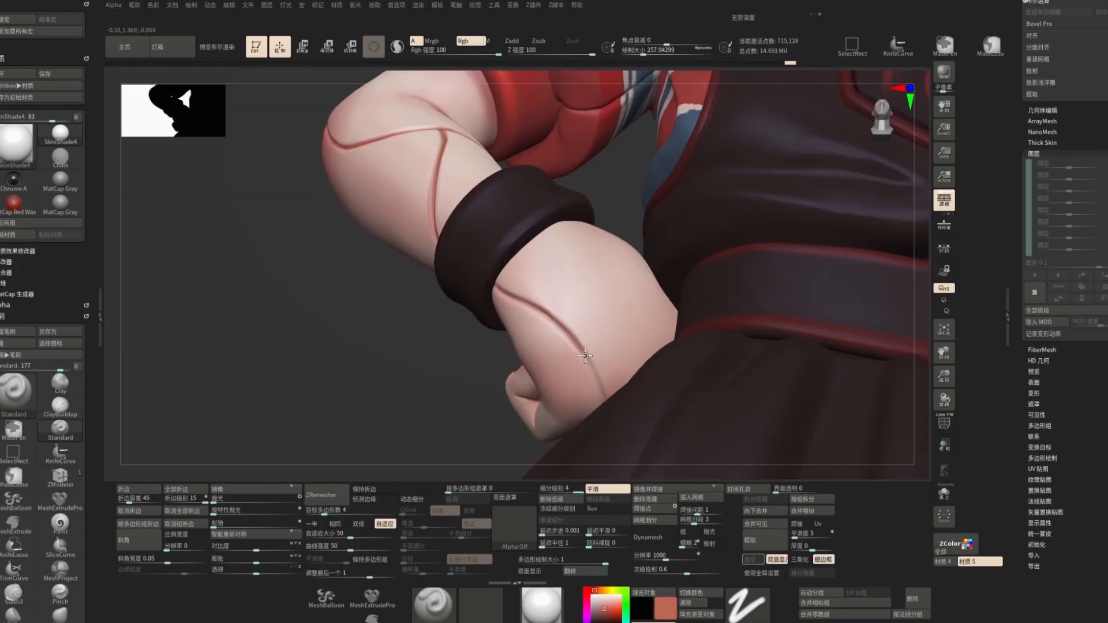
pyautogui.moveTo(584, 356); pyautogui.dragTo(600, 388)
pyautogui.moveTo(722, 370)
pyautogui.mouseDown()
pyautogui.moveTo(768, 346)
pyautogui.moveTo(877, 346)
pyautogui.mouseUp()
pyautogui.keyDown('alt'); pyautogui.click(576, 370); pyautogui.keyUp('alt')
pyautogui.press('s')
pyautogui.keyDown('alt'); pyautogui.moveTo(535, 255); pyautogui.dragTo(557, 324, button='right'); pyautogui.keyUp('alt')
pyautogui.press('w')
pyautogui.keyDown('ctrl'); pyautogui.moveTo(548, 384); pyautogui.dragTo(428, 344); pyautogui.keyUp('ctrl')
pyautogui.click(469, 232)
pyautogui.click(412, 208)
pyautogui.hotkey('shift', 'f')
pyautogui.keyDown('ctrl'); pyautogui.moveTo(634, 323); pyautogui.dragTo(635, 243, button='right'); pyautogui.keyUp('ctrl')
pyautogui.moveTo(640, 237); pyautogui.dragTo(720, 231)
pyautogui.moveTo(524, 296); pyautogui.dragTo(533, 404)
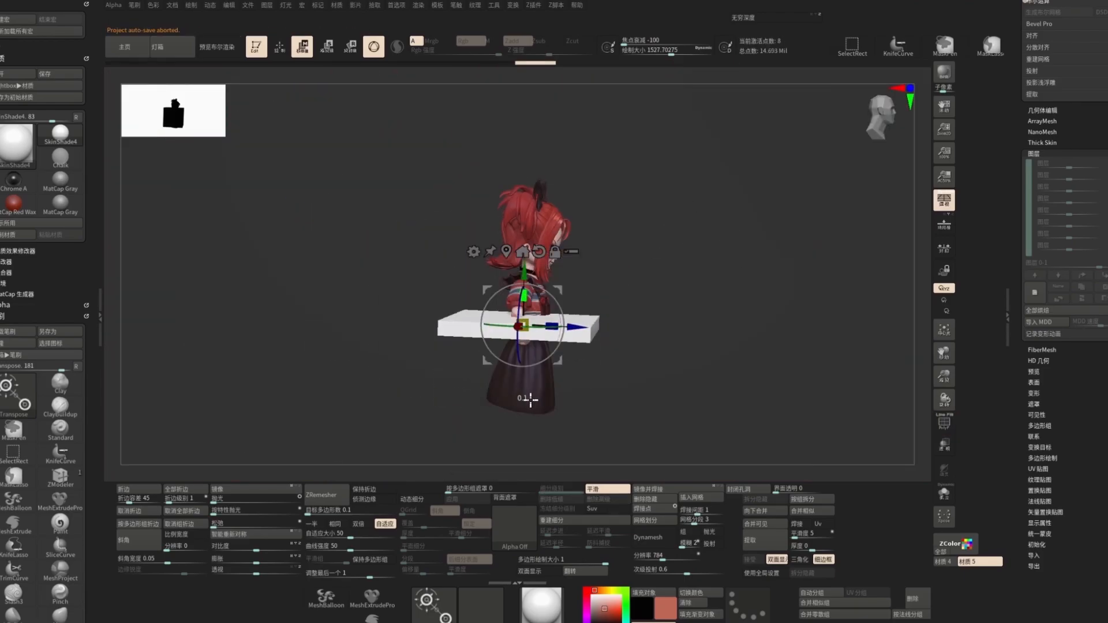
pyautogui.keyDown('ctrl'); pyautogui.moveTo(602, 281); pyautogui.dragTo(629, 346, button='right'); pyautogui.keyUp('ctrl')
pyautogui.keyDown('shift'); pyautogui.moveTo(646, 265); pyautogui.dragTo(693, 238); pyautogui.keyUp('shift')
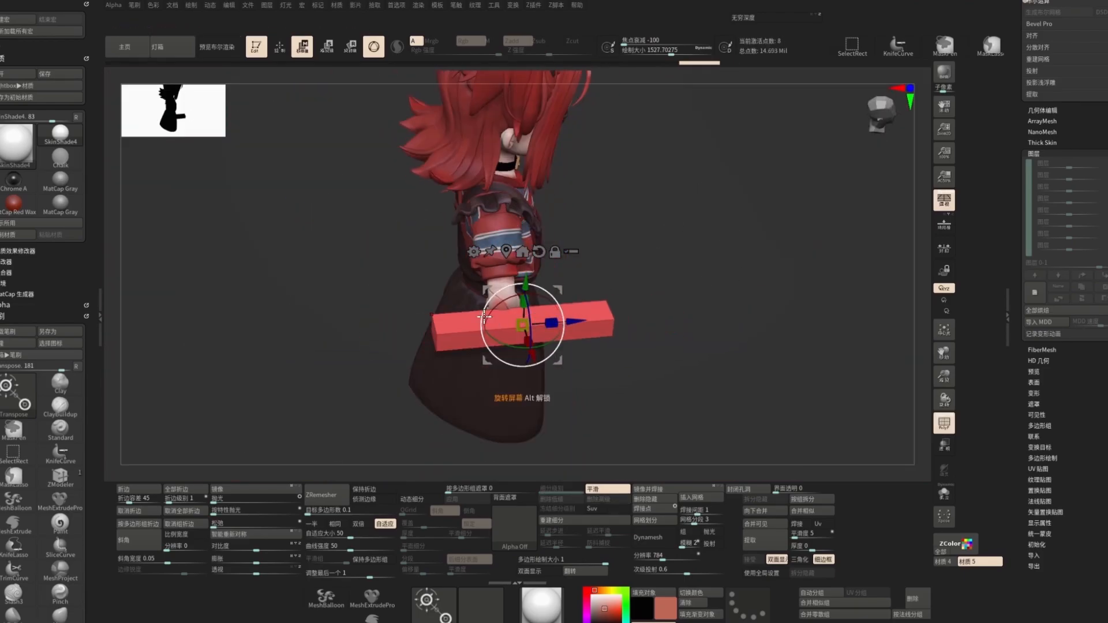
# Step: Shape the box into a U-shaped staple with ZModeler by extruding both ends downward
pyautogui.keyDown('ctrl'); pyautogui.moveTo(615, 252); pyautogui.dragTo(626, 323, button='right'); pyautogui.keyUp('ctrl')
pyautogui.moveTo(632, 311)
pyautogui.keyDown('shift'); pyautogui.mouseDown()
pyautogui.moveTo(652, 248)
pyautogui.moveTo(627, 265)
pyautogui.mouseUp(); pyautogui.keyUp('shift')
pyautogui.press('b')
pyautogui.press('z')
pyautogui.press('m')
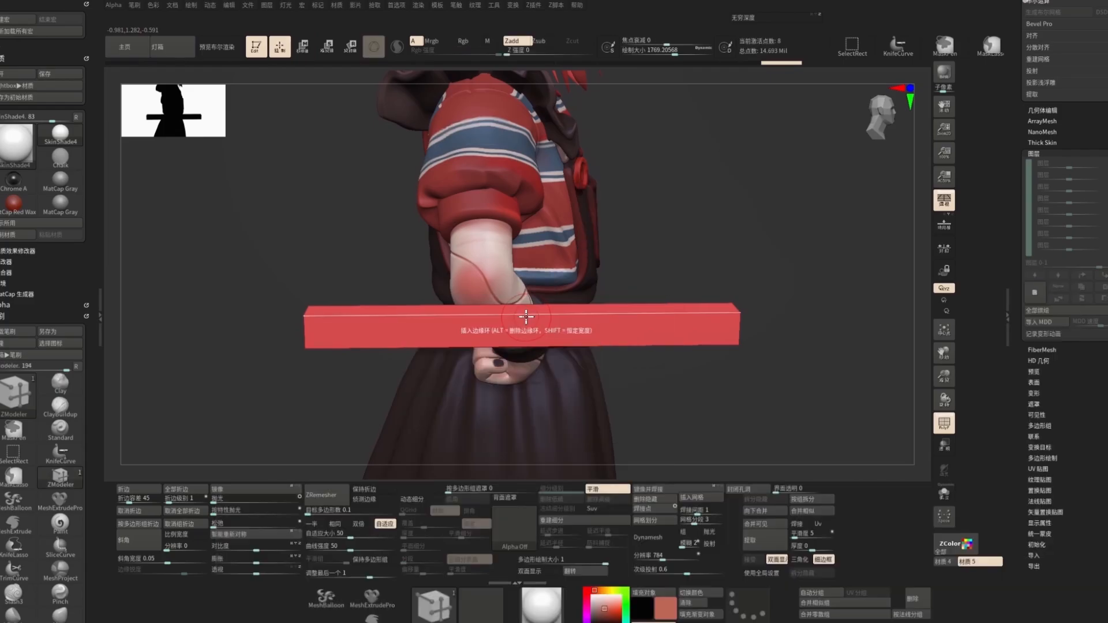
pyautogui.moveTo(748, 308); pyautogui.dragTo(762, 243)
pyautogui.press('space')
pyautogui.click(223, 366)
pyautogui.hotkey('ctrl', 'z')
pyautogui.press('space')
pyautogui.moveTo(327, 358); pyautogui.dragTo(335, 461)
pyautogui.click(345, 369)
pyautogui.moveTo(767, 248); pyautogui.dragTo(739, 317)
pyautogui.click(911, 615)
pyautogui.press('d')
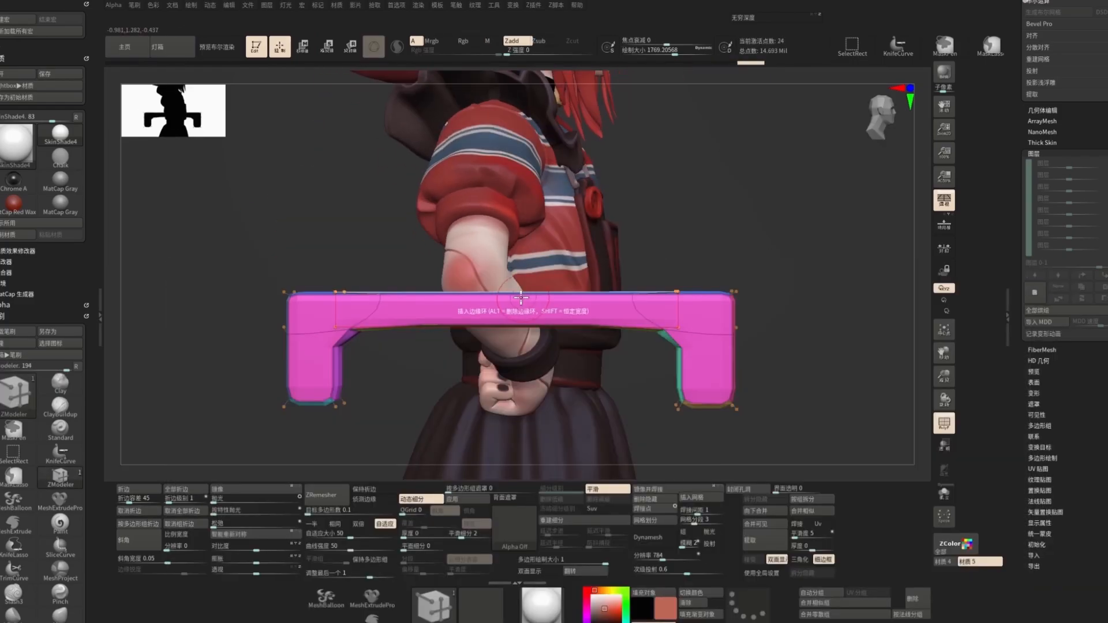
# Step: Scale the staple down and move it onto the arm across the scar line
pyautogui.click(563, 293)
pyautogui.moveTo(808, 277); pyautogui.dragTo(745, 323)
pyautogui.moveTo(730, 265)
pyautogui.keyDown('ctrl'); pyautogui.mouseDown(button='right')
pyautogui.moveTo(735, 304)
pyautogui.moveTo(730, 260)
pyautogui.mouseUp(button='right'); pyautogui.keyUp('ctrl')
pyautogui.hotkey('shift', 'f')
pyautogui.press('w')
pyautogui.moveTo(477, 404); pyautogui.dragTo(704, 334)
pyautogui.moveTo(439, 316); pyautogui.dragTo(276, 198)
pyautogui.keyDown('shift'); pyautogui.moveTo(456, 294); pyautogui.dragTo(473, 335); pyautogui.keyUp('shift')
pyautogui.moveTo(663, 243); pyautogui.dragTo(635, 254)
pyautogui.keyDown('ctrl'); pyautogui.moveTo(721, 248); pyautogui.dragTo(721, 311, button='right'); pyautogui.keyUp('ctrl')
pyautogui.moveTo(277, 288); pyautogui.dragTo(323, 312)
pyautogui.press('q')
pyautogui.moveTo(506, 323); pyautogui.dragTo(485, 352, button='right')
pyautogui.press('w')
pyautogui.keyDown('ctrl'); pyautogui.moveTo(492, 333); pyautogui.dragTo(528, 334); pyautogui.keyUp('ctrl')
pyautogui.moveTo(522, 344); pyautogui.dragTo(518, 339)
pyautogui.moveTo(518, 340); pyautogui.dragTo(548, 332, button='right')
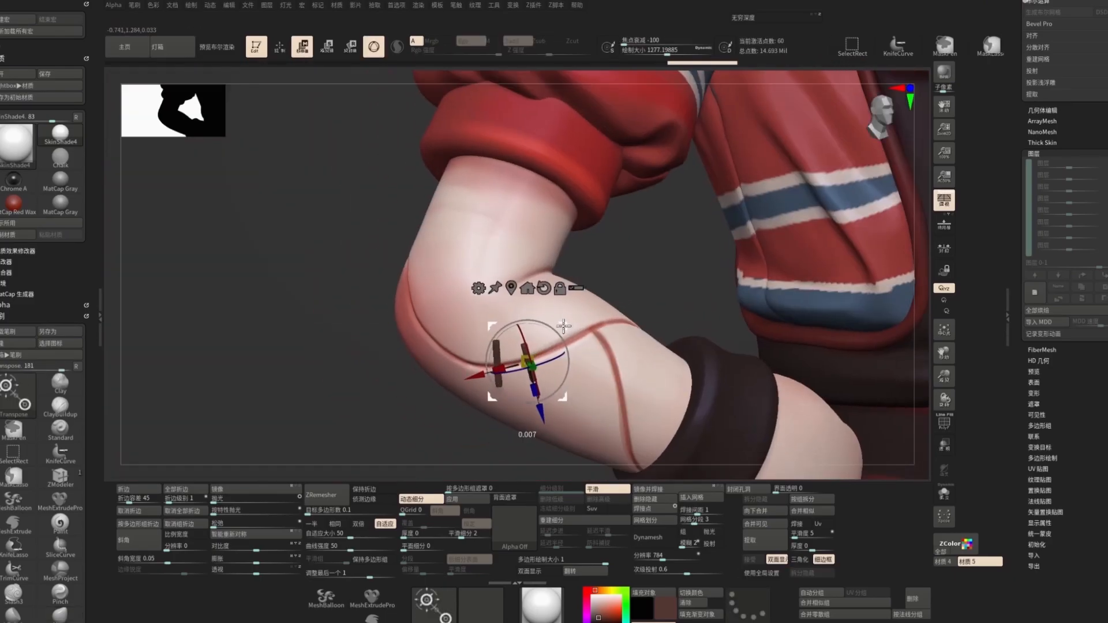
# Step: Duplicate the staple and position the copies along the scar on the arm
pyautogui.keyDown('ctrl'); pyautogui.moveTo(526, 361); pyautogui.dragTo(588, 352); pyautogui.keyUp('ctrl')
pyautogui.moveTo(588, 352); pyautogui.dragTo(536, 340, button='right')
pyautogui.moveTo(545, 328); pyautogui.dragTo(537, 317)
pyautogui.moveTo(536, 317); pyautogui.dragTo(536, 316, button='right')
pyautogui.keyDown('ctrl'); pyautogui.moveTo(517, 309); pyautogui.dragTo(518, 332); pyautogui.keyUp('ctrl')
pyautogui.moveTo(519, 332); pyautogui.dragTo(520, 319, button='right')
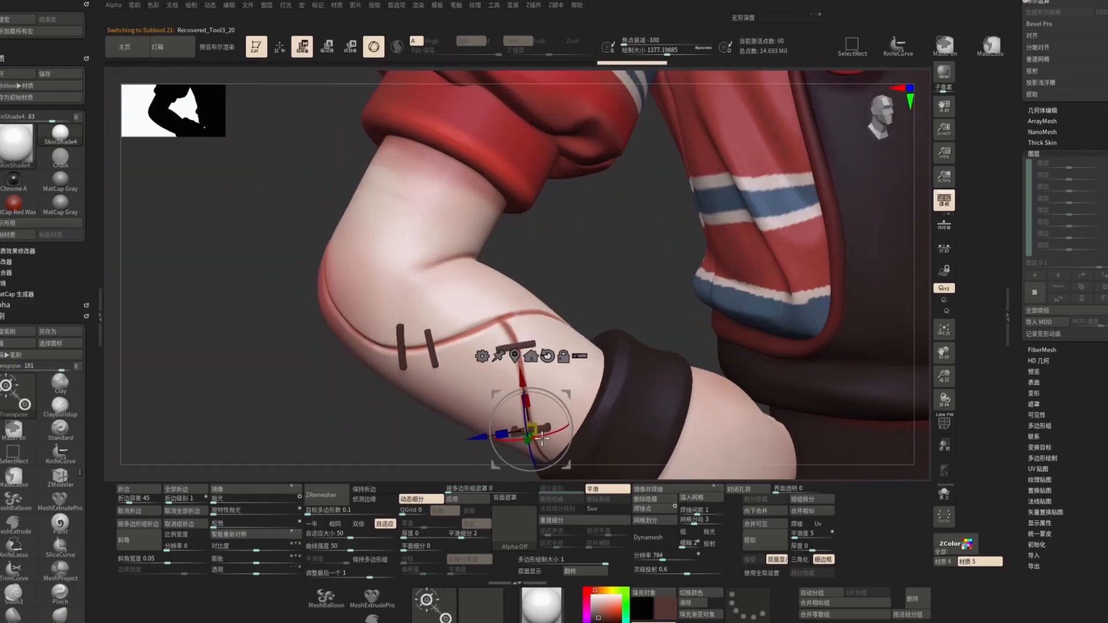
pyautogui.moveTo(544, 434); pyautogui.dragTo(529, 333, button='right')
pyautogui.keyDown('ctrl'); pyautogui.moveTo(530, 334); pyautogui.dragTo(527, 311); pyautogui.keyUp('ctrl')
pyautogui.moveTo(528, 311); pyautogui.dragTo(557, 346, button='right')
pyautogui.moveTo(565, 369); pyautogui.dragTo(567, 378)
pyautogui.moveTo(567, 378)
pyautogui.mouseDown(button='right')
pyautogui.moveTo(554, 438)
pyautogui.moveTo(580, 346)
pyautogui.moveTo(554, 375)
pyautogui.moveTo(561, 393)
pyautogui.moveTo(559, 352)
pyautogui.moveTo(566, 370)
pyautogui.mouseUp(button='right')
pyautogui.press('q')
pyautogui.keyDown('alt'); pyautogui.click(580, 319); pyautogui.keyUp('alt')
pyautogui.press('w')
pyautogui.press('q')
pyautogui.press('w')
pyautogui.moveTo(563, 361); pyautogui.dragTo(558, 363)
pyautogui.moveTo(558, 363); pyautogui.dragTo(497, 344, button='right')
pyautogui.moveTo(451, 376)
pyautogui.mouseDown(button='right')
pyautogui.moveTo(520, 369)
pyautogui.moveTo(470, 373)
pyautogui.mouseUp(button='right')
pyautogui.moveTo(470, 372)
pyautogui.keyDown('ctrl'); pyautogui.mouseDown(button='right')
pyautogui.moveTo(470, 347)
pyautogui.moveTo(456, 372)
pyautogui.moveTo(497, 377)
pyautogui.moveTo(638, 304)
pyautogui.moveTo(502, 378)
pyautogui.mouseUp(button='right'); pyautogui.keyUp('ctrl')
pyautogui.press('q')
pyautogui.keyDown('alt'); pyautogui.click(498, 383); pyautogui.keyUp('alt')
pyautogui.press('w')
pyautogui.press('q')
pyautogui.keyDown('alt'); pyautogui.click(502, 379); pyautogui.keyUp('alt')
pyautogui.press('w')
pyautogui.moveTo(480, 379); pyautogui.dragTo(486, 379)
pyautogui.moveTo(544, 342); pyautogui.dragTo(645, 343, button='right')
pyautogui.keyDown('ctrl'); pyautogui.moveTo(644, 343); pyautogui.dragTo(641, 306, button='right'); pyautogui.keyUp('ctrl')
pyautogui.keyDown('alt'); pyautogui.click(390, 396); pyautogui.keyUp('alt')
pyautogui.moveTo(392, 393); pyautogui.dragTo(519, 312, button='right')
pyautogui.keyDown('ctrl'); pyautogui.moveTo(519, 312); pyautogui.dragTo(519, 370, button='right'); pyautogui.keyUp('ctrl')
# Step: Select the staple subtool and adjust the staples' placement on the arm
pyautogui.moveTo(1070, 110); pyautogui.dragTo(1070, 549)
pyautogui.click(1038, 318)
pyautogui.click(1104, 229)
pyautogui.moveTo(519, 323); pyautogui.dragTo(462, 173, button='right')
pyautogui.moveTo(462, 243); pyautogui.dragTo(495, 309)
pyautogui.moveTo(496, 309); pyautogui.dragTo(491, 341, button='right')
pyautogui.keyDown('alt'); pyautogui.click(448, 323); pyautogui.keyUp('alt')
pyautogui.keyDown('alt'); pyautogui.click(497, 343); pyautogui.keyUp('alt')
pyautogui.press('w')
pyautogui.moveTo(508, 297); pyautogui.dragTo(511, 311)
pyautogui.moveTo(491, 326)
pyautogui.keyDown('ctrl'); pyautogui.mouseDown(button='right')
pyautogui.moveTo(511, 363)
pyautogui.moveTo(621, 361)
pyautogui.moveTo(441, 253)
pyautogui.moveTo(497, 347)
pyautogui.mouseUp(button='right'); pyautogui.keyUp('ctrl')
pyautogui.hotkey('ctrl', 'shift', 'd')
pyautogui.keyDown('alt'); pyautogui.click(332, 294); pyautogui.keyUp('alt')
pyautogui.hotkey('ctrl', 'shift', 'd')
pyautogui.hotkey('ctrl', 'shift', 'd')
# Step: Fine-tune the staples' shape with the Move brush, then switch back to the Standard brush
pyautogui.press('q')
pyautogui.keyDown('alt'); pyautogui.click(561, 329); pyautogui.keyUp('alt')
pyautogui.keyDown('ctrl'); pyautogui.moveTo(562, 329); pyautogui.dragTo(508, 277, button='right'); pyautogui.keyUp('ctrl')
pyautogui.press('c')
pyautogui.moveTo(408, 299)
pyautogui.mouseDown(button='right')
pyautogui.moveTo(549, 465)
pyautogui.moveTo(497, 358)
pyautogui.mouseUp(button='right')
pyautogui.press('c')
pyautogui.moveTo(267, 155); pyautogui.dragTo(369, 213)
pyautogui.moveTo(370, 214)
pyautogui.mouseDown(button='right')
pyautogui.moveTo(346, 218)
pyautogui.moveTo(355, 348)
pyautogui.moveTo(260, 259)
pyautogui.mouseUp(button='right')
pyautogui.moveTo(259, 260)
pyautogui.mouseDown()
pyautogui.moveTo(292, 378)
pyautogui.moveTo(277, 289)
pyautogui.mouseUp()
pyautogui.moveTo(277, 288)
pyautogui.mouseDown(button='right')
pyautogui.moveTo(294, 306)
pyautogui.moveTo(754, 230)
pyautogui.moveTo(524, 345)
pyautogui.moveTo(507, 411)
pyautogui.moveTo(635, 370)
pyautogui.moveTo(577, 288)
pyautogui.moveTo(518, 395)
pyautogui.mouseUp(button='right')
pyautogui.press('b')
pyautogui.press('m')
pyautogui.press('v')
pyautogui.keyDown('alt'); pyautogui.click(524, 345); pyautogui.keyUp('alt')
pyautogui.press('w')
pyautogui.press('q')
pyautogui.keyDown('alt'); pyautogui.click(518, 394); pyautogui.keyUp('alt')
pyautogui.press('w')
pyautogui.moveTo(572, 347)
pyautogui.mouseDown(button='right')
pyautogui.moveTo(539, 344)
pyautogui.moveTo(498, 404)
pyautogui.moveTo(710, 252)
pyautogui.moveTo(557, 349)
pyautogui.mouseUp(button='right')
pyautogui.press('q')
pyautogui.press('w')
pyautogui.press('q')
pyautogui.press('s')
pyautogui.press('b')
pyautogui.press('s')
pyautogui.press('t')
# Step: Select the choker and inspect it in solo mode from several angles
pyautogui.keyDown('ctrl'); pyautogui.moveTo(500, 321); pyautogui.dragTo(748, 370, button='right'); pyautogui.keyUp('ctrl')
pyautogui.keyDown('alt'); pyautogui.click(616, 281); pyautogui.keyUp('alt')
pyautogui.keyDown('alt'); pyautogui.click(637, 249); pyautogui.keyUp('alt')
pyautogui.keyDown('ctrl'); pyautogui.moveTo(637, 248); pyautogui.dragTo(906, 353, button='right'); pyautogui.keyUp('ctrl')
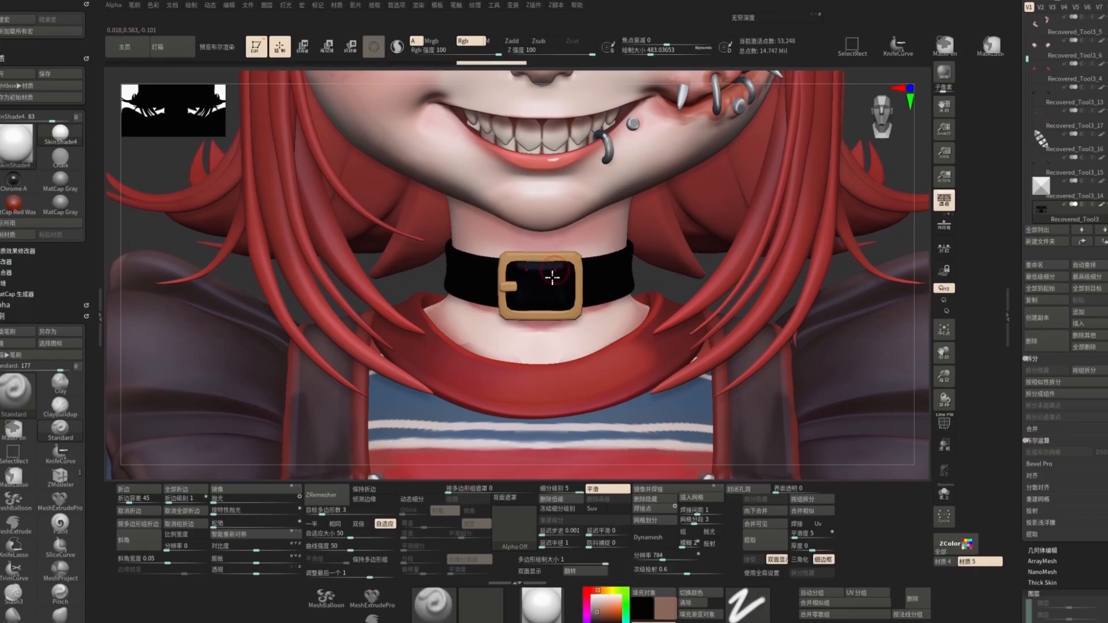
pyautogui.moveTo(571, 269); pyautogui.dragTo(461, 288, button='right')
pyautogui.click(944, 494)
pyautogui.moveTo(750, 323); pyautogui.dragTo(785, 381, button='right')
pyautogui.click(592, 614)
pyautogui.moveTo(522, 322); pyautogui.dragTo(586, 326)
pyautogui.moveTo(586, 326); pyautogui.dragTo(552, 324, button='right')
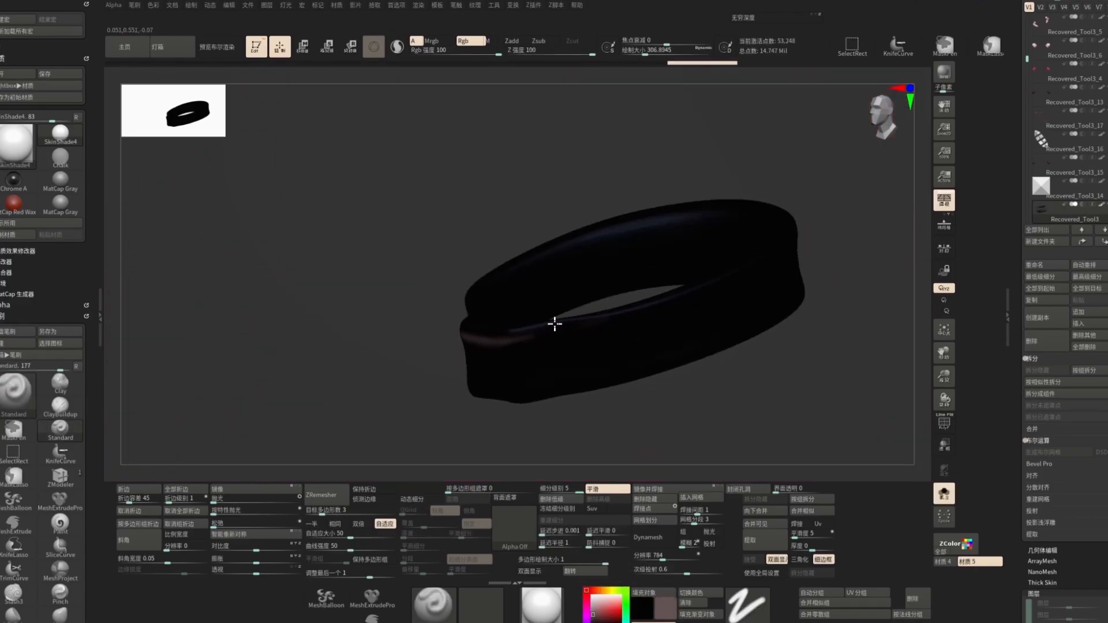
pyautogui.moveTo(552, 324); pyautogui.dragTo(747, 266)
pyautogui.moveTo(748, 267); pyautogui.dragTo(823, 203, button='right')
pyautogui.click(595, 611)
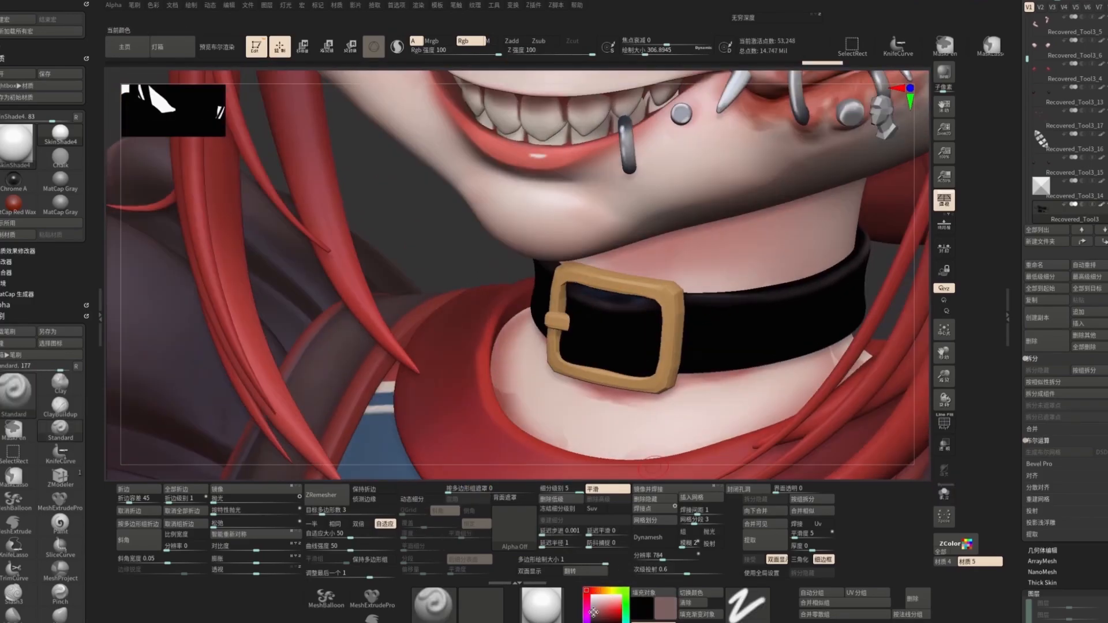
pyautogui.moveTo(585, 362); pyautogui.dragTo(646, 369)
pyautogui.moveTo(646, 369); pyautogui.dragTo(594, 362, button='right')
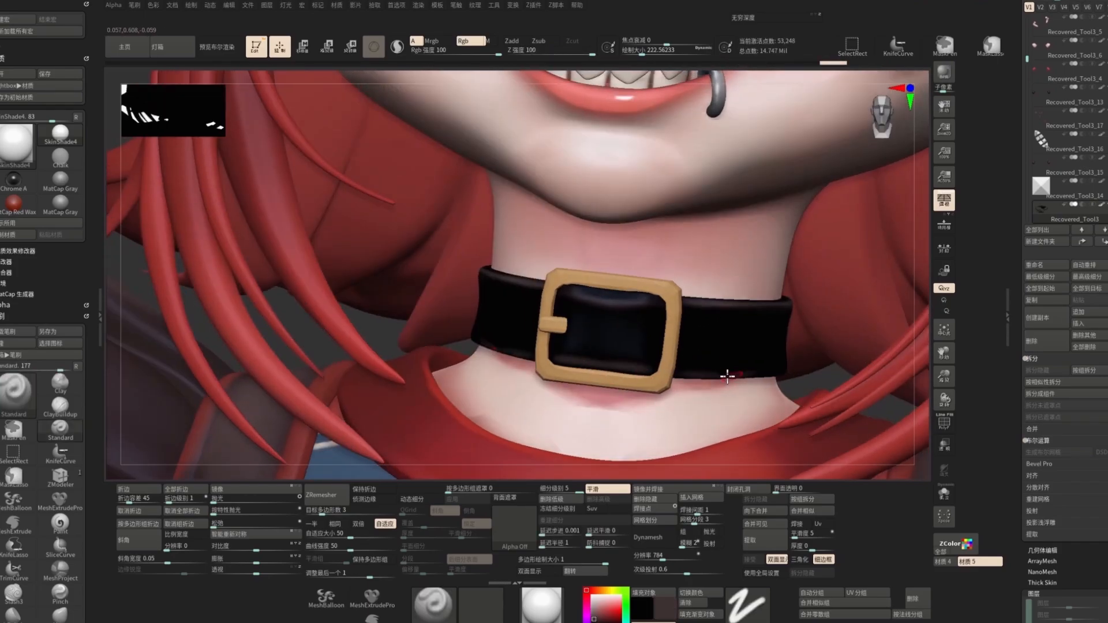
pyautogui.keyDown('ctrl'); pyautogui.moveTo(727, 376); pyautogui.dragTo(629, 275, button='right'); pyautogui.keyUp('ctrl')
pyautogui.press('c')
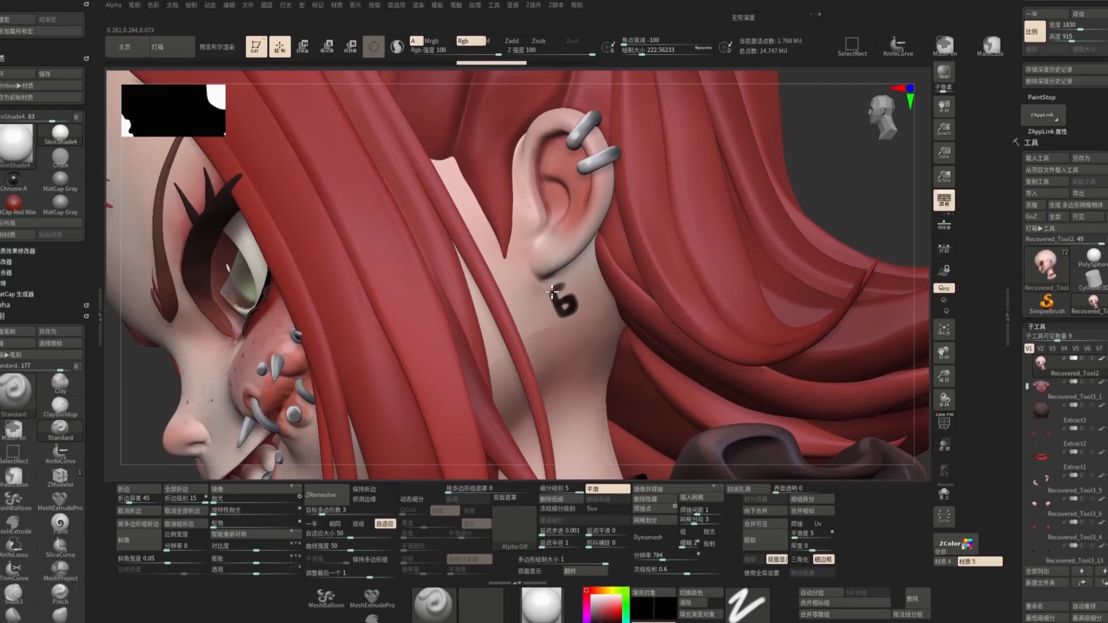
pyautogui.moveTo(552, 292); pyautogui.dragTo(555, 313)
pyautogui.moveTo(586, 276); pyautogui.dragTo(594, 304)
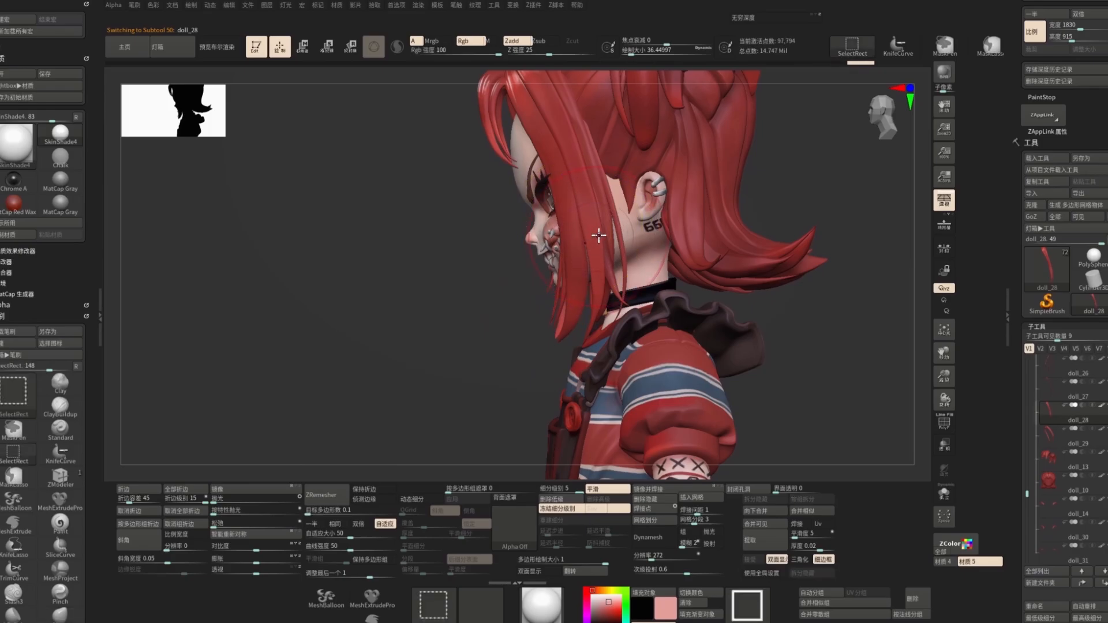
# Step: Select the head subtool and toggle solo view on and off
pyautogui.keyDown('ctrl'); pyautogui.keyDown('shift'); pyautogui.click(599, 240); pyautogui.keyUp('shift'); pyautogui.keyUp('ctrl')
pyautogui.hotkey('alt', 's')
pyautogui.moveTo(601, 265); pyautogui.dragTo(591, 304)
pyautogui.hotkey('alt', 's')
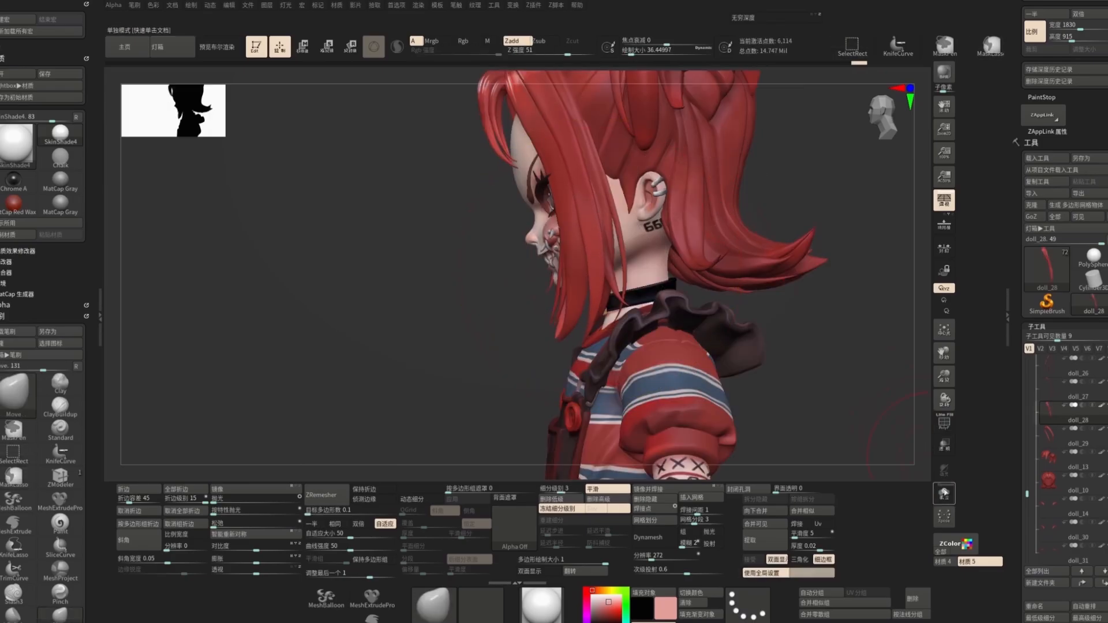
# Step: Select the hair subtool, then the head subtool, turning the character to a front view
pyautogui.keyDown('ctrl'); pyautogui.keyDown('shift'); pyautogui.click(587, 243); pyautogui.keyUp('shift'); pyautogui.keyUp('ctrl')
pyautogui.moveTo(586, 242)
pyautogui.mouseDown()
pyautogui.moveTo(655, 170)
pyautogui.moveTo(621, 185)
pyautogui.moveTo(605, 242)
pyautogui.mouseUp()
pyautogui.hotkey('alt', 's')
pyautogui.keyDown('alt'); pyautogui.click(621, 313); pyautogui.keyUp('alt')
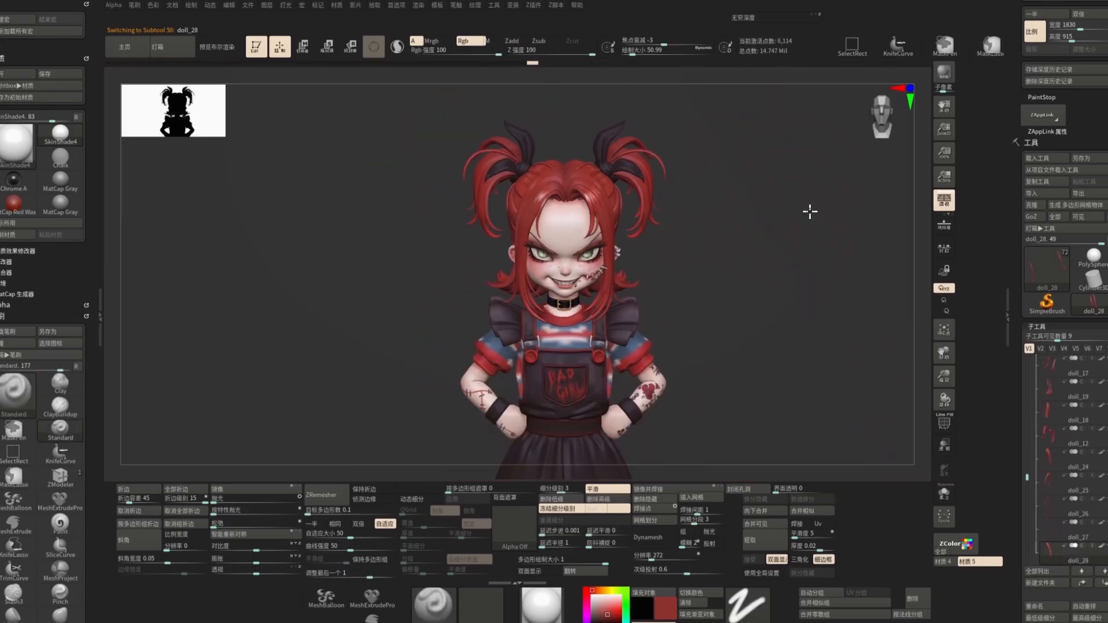
pyautogui.scroll(5, 578, 231)
pyautogui.moveTo(577, 230)
pyautogui.mouseDown()
pyautogui.moveTo(623, 262)
pyautogui.moveTo(660, 237)
pyautogui.moveTo(470, 197)
pyautogui.moveTo(638, 141)
pyautogui.moveTo(752, 149)
pyautogui.moveTo(470, 348)
pyautogui.moveTo(686, 211)
pyautogui.mouseUp()
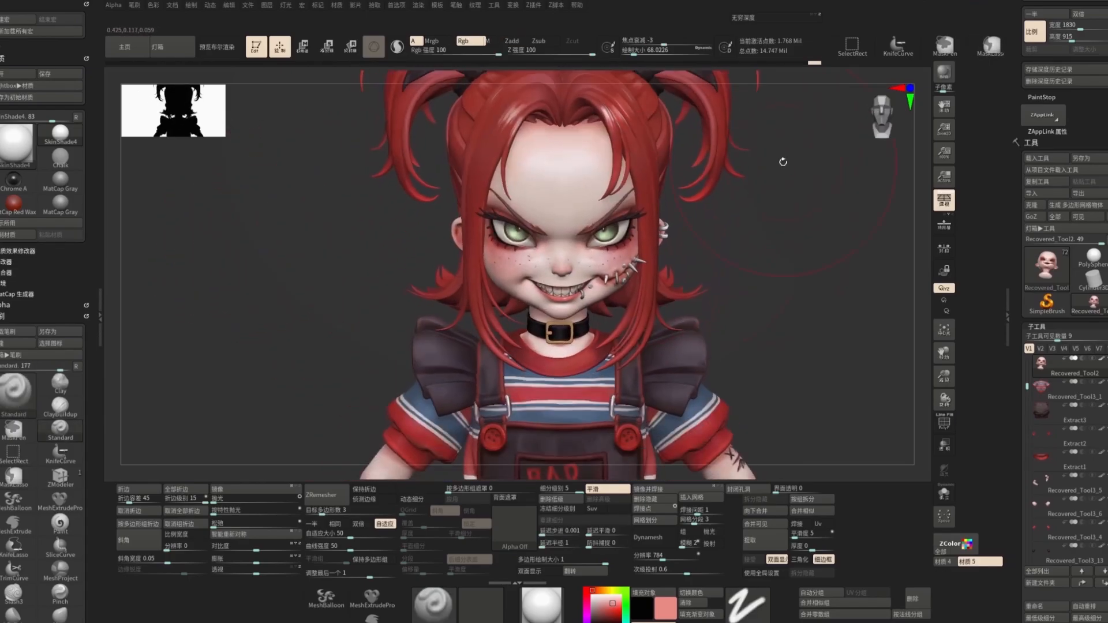
pyautogui.click(172, 5)
pyautogui.click(561, 339)
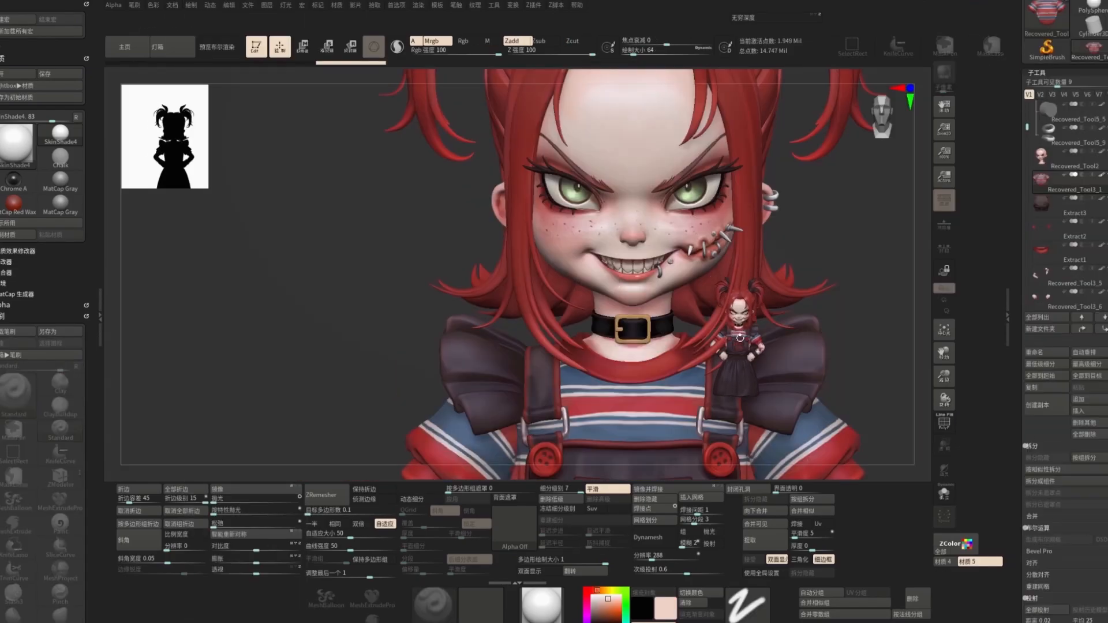
# Step: Zoom in on the face, select a face piercing subtool and frame the whole character again
pyautogui.moveTo(945, 130); pyautogui.dragTo(928, 117)
pyautogui.scroll(6, 782, 279)
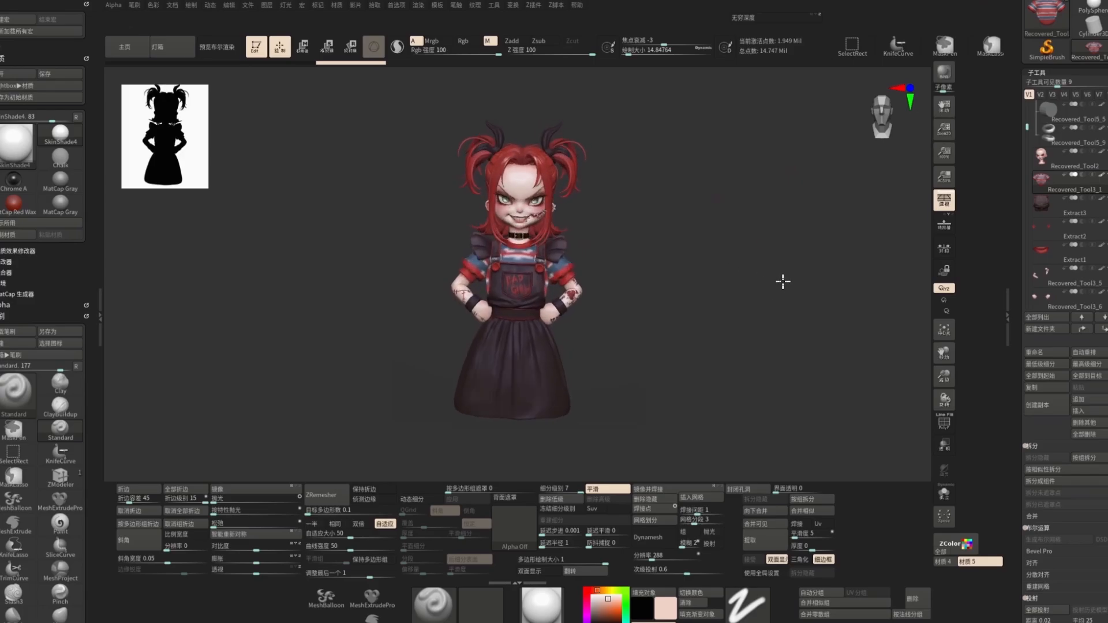
pyautogui.scroll(3, 778, 306)
pyautogui.scroll(5, 658, 329)
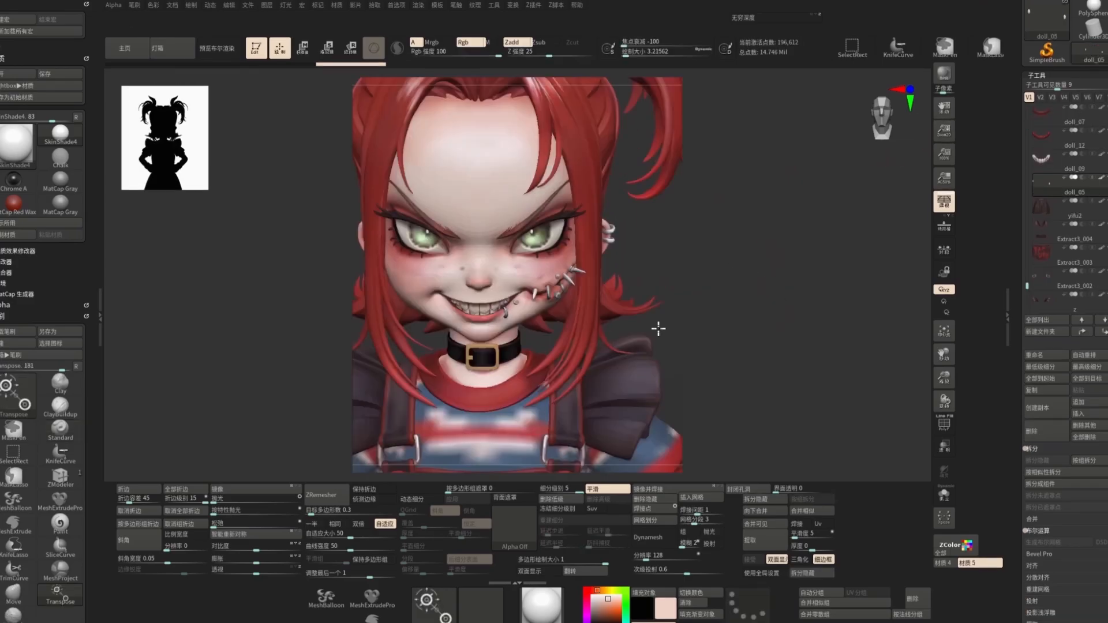
pyautogui.keyDown('alt'); pyautogui.click(491, 369); pyautogui.keyUp('alt')
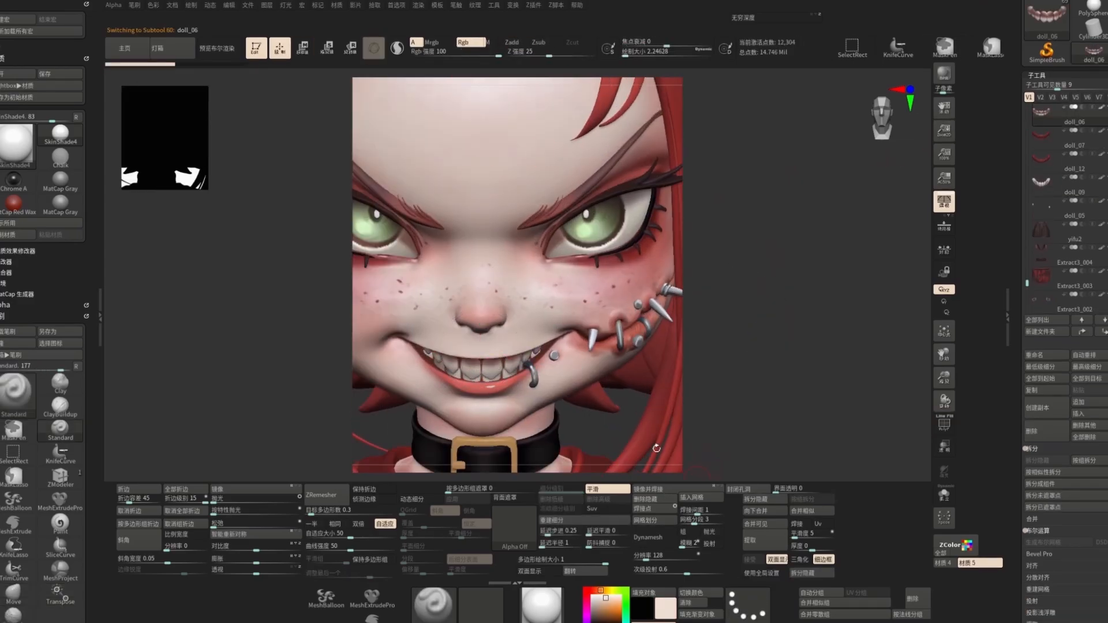
pyautogui.click(172, 4)
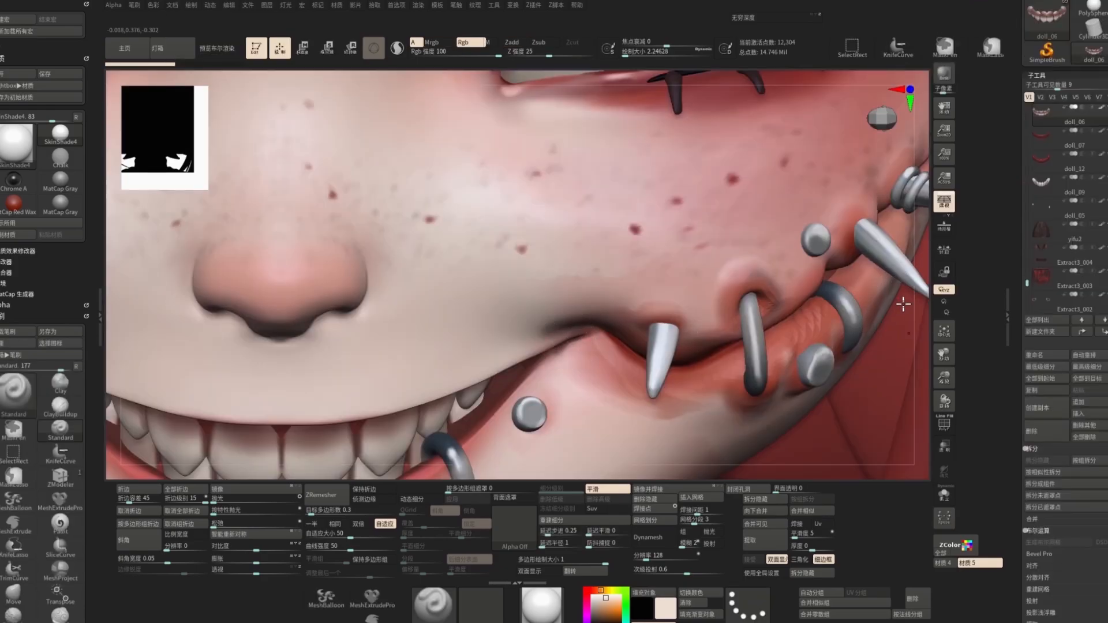
pyautogui.press('f')
pyautogui.moveTo(903, 304)
pyautogui.keyDown('alt'); pyautogui.mouseDown()
pyautogui.moveTo(883, 334)
pyautogui.moveTo(882, 369)
pyautogui.mouseUp(); pyautogui.keyUp('alt')
pyautogui.press('s')
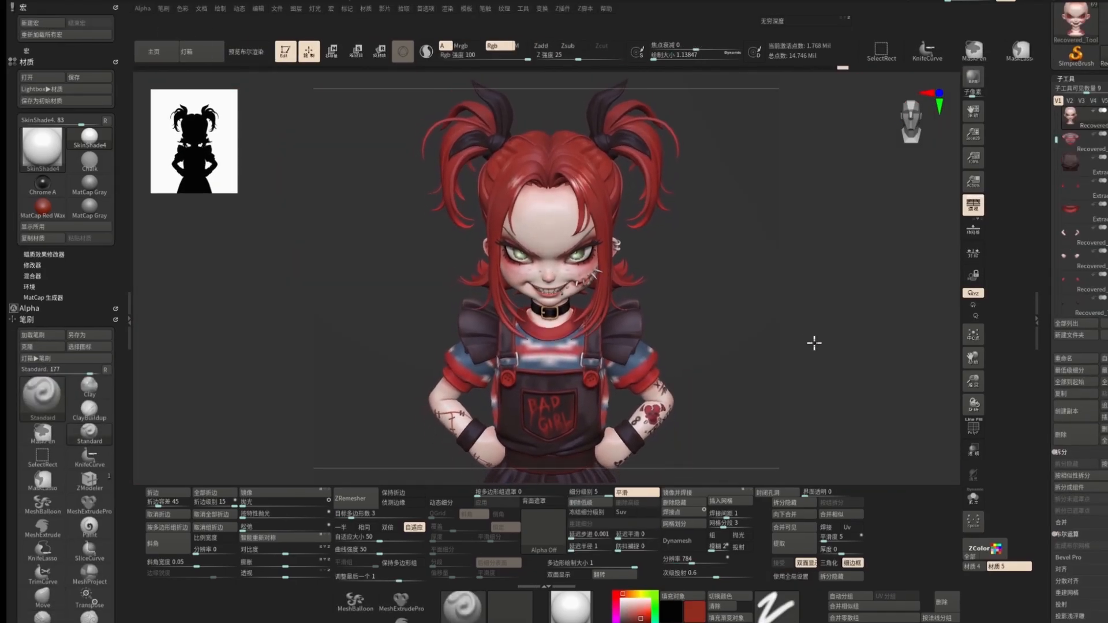
# Step: Open the render settings, expand the BPR shadow and render properties, and run a BPR render
pyautogui.click(447, 8)
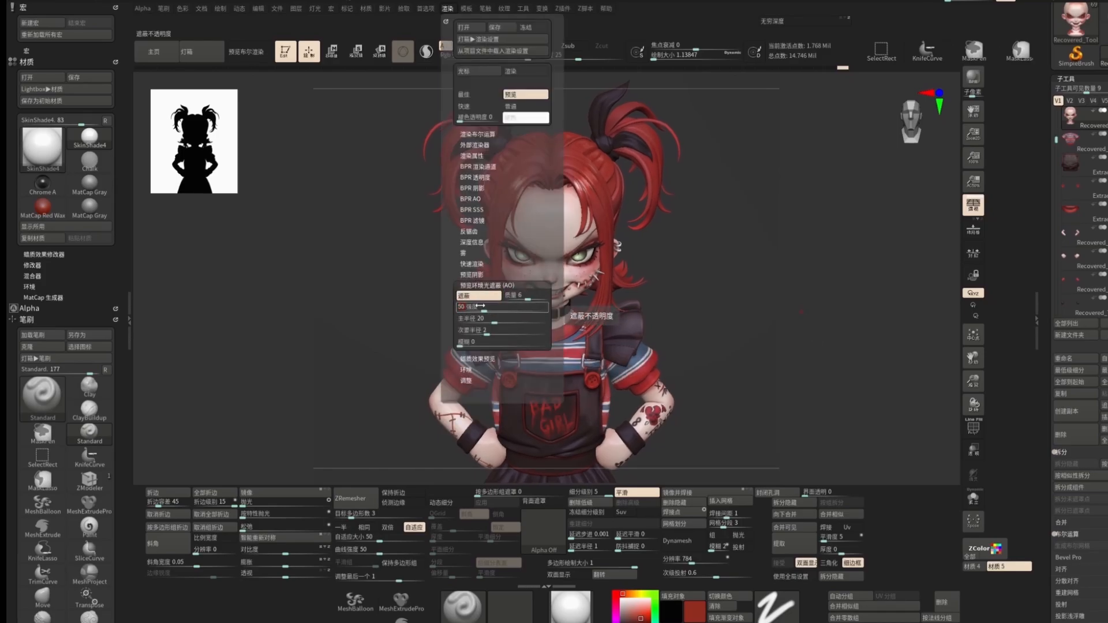
pyautogui.click(473, 188)
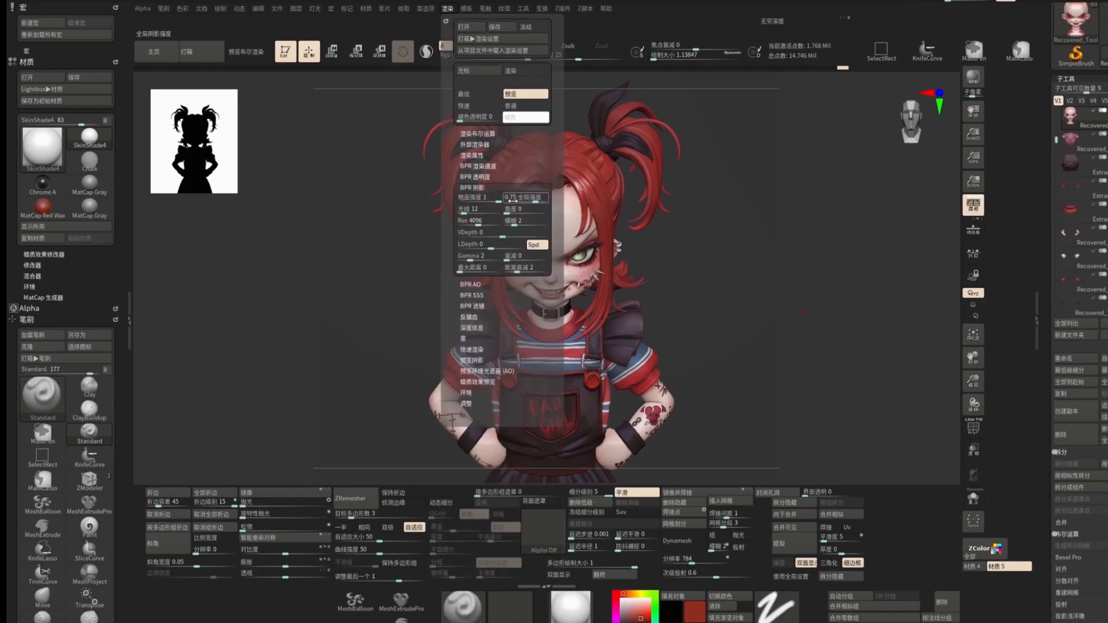
pyautogui.click(478, 156)
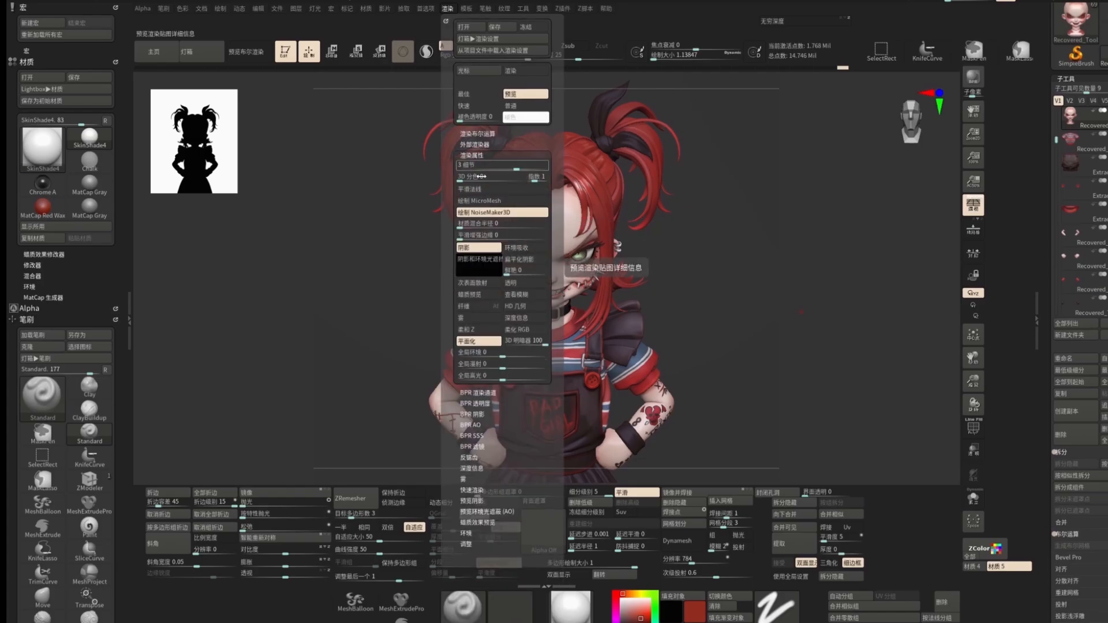
pyautogui.click(977, 76)
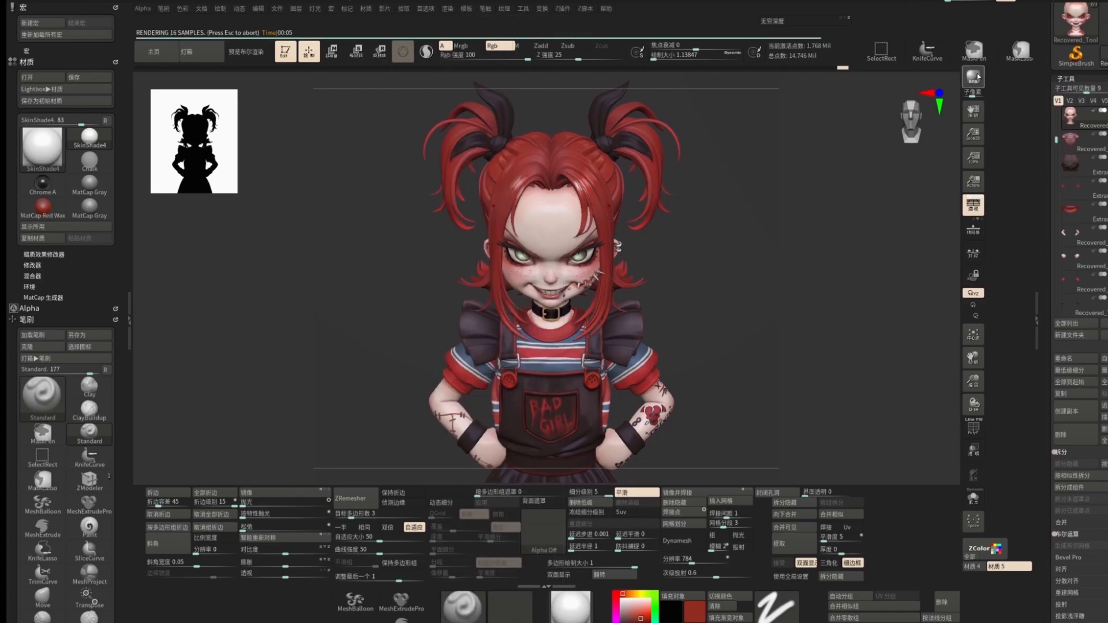
# Step: Reposition the main light, raise its intensity slightly and switch on a second light
pyautogui.click(365, 10)
pyautogui.moveTo(315, 10)
pyautogui.moveTo(348, 50); pyautogui.dragTo(340, 51)
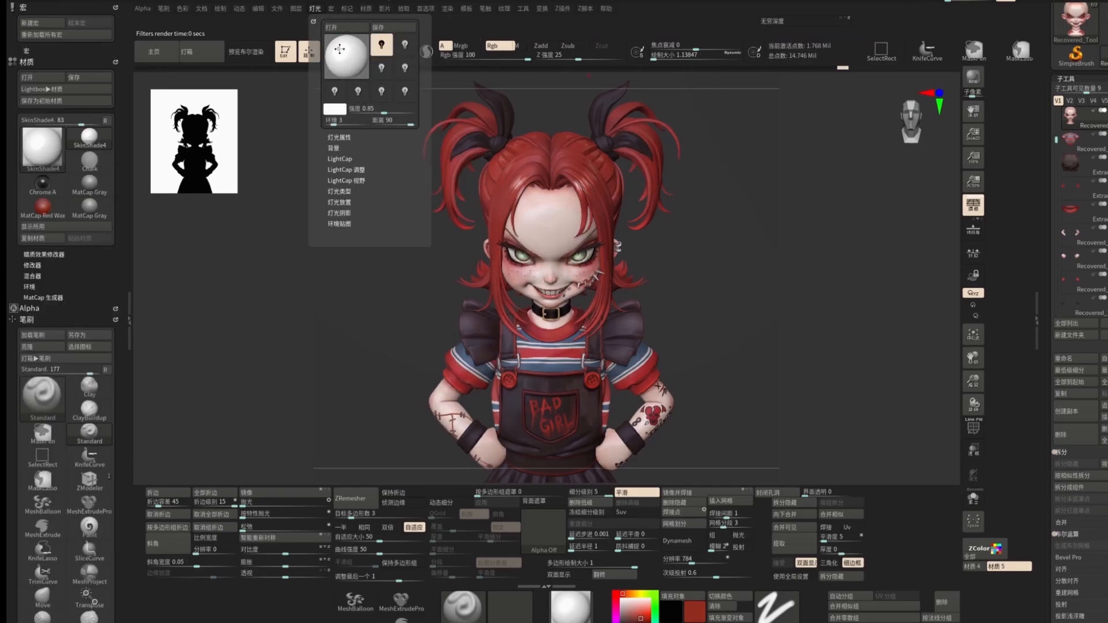
pyautogui.moveTo(376, 109); pyautogui.dragTo(382, 109)
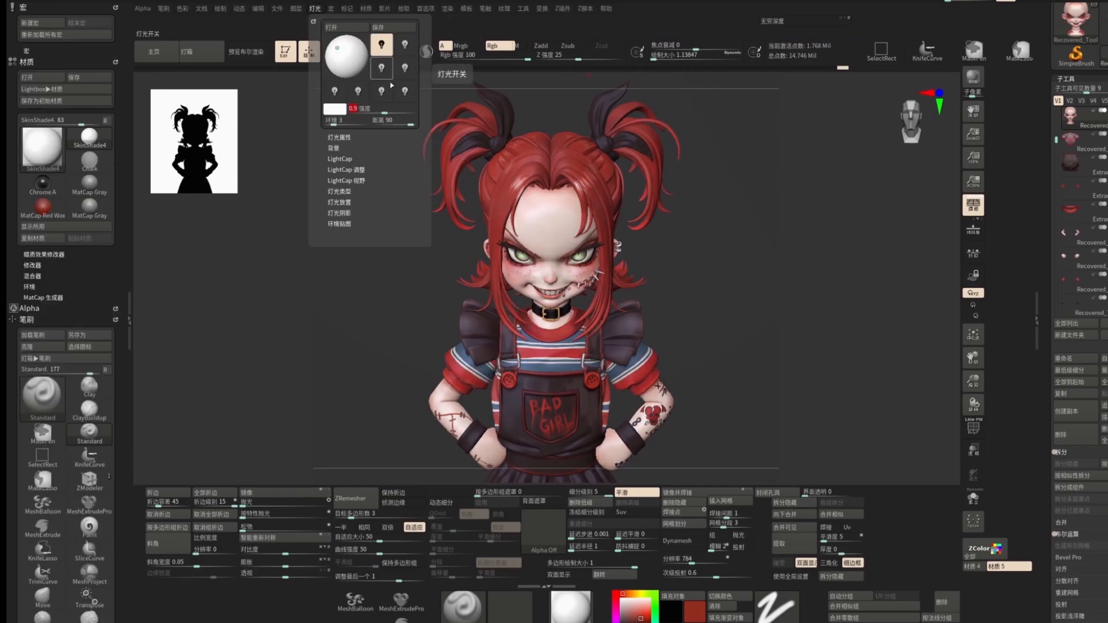
pyautogui.click(383, 94)
pyautogui.click(341, 51)
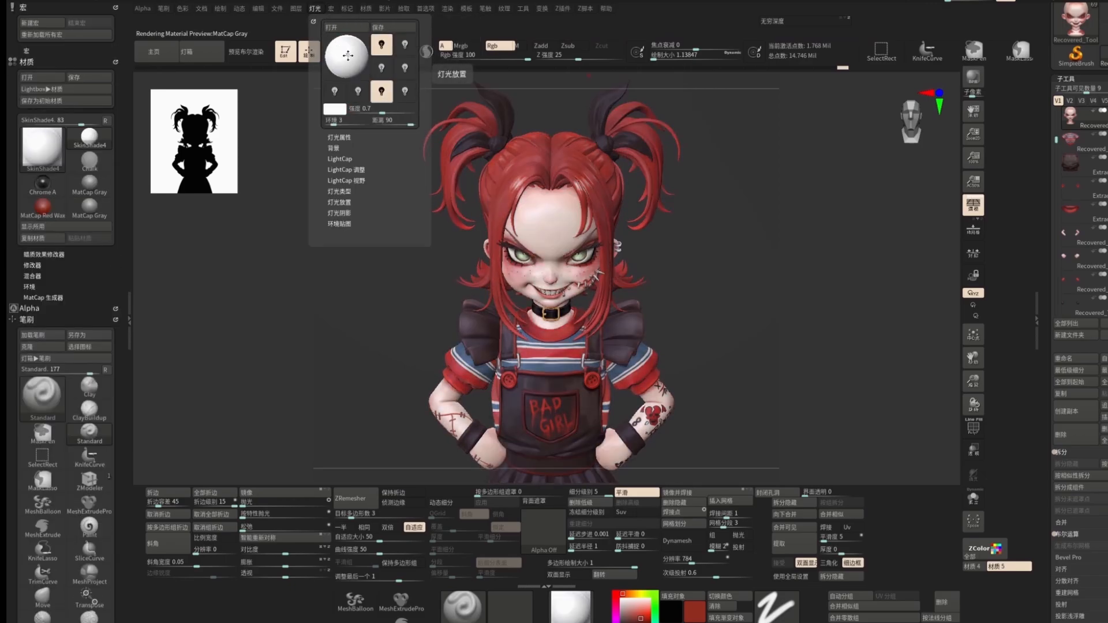
# Step: Enter 10 and 2 in the light settings, open the light shadow options and reposition the light
pyautogui.click(365, 108)
pyautogui.write('10')
pyautogui.press('Return')
pyautogui.write('2')
pyautogui.press('Return')
pyautogui.click(339, 213)
pyautogui.moveTo(340, 51)
pyautogui.mouseDown()
pyautogui.moveTo(329, 49)
pyautogui.moveTo(381, 70)
pyautogui.mouseUp()
# Step: Change the selected light's color and set its intensity to 0.2
pyautogui.click(336, 107)
pyautogui.moveTo(411, 21); pyautogui.dragTo(320, 19)
pyautogui.click(331, 79)
pyautogui.moveTo(315, 9)
pyautogui.click(341, 109)
pyautogui.click(393, 195)
pyautogui.click(360, 109)
pyautogui.write('0.2')
pyautogui.press('Return')
# Step: Pick a blue color for the second light
pyautogui.click(337, 109)
pyautogui.click(393, 114)
pyautogui.click(279, 194)
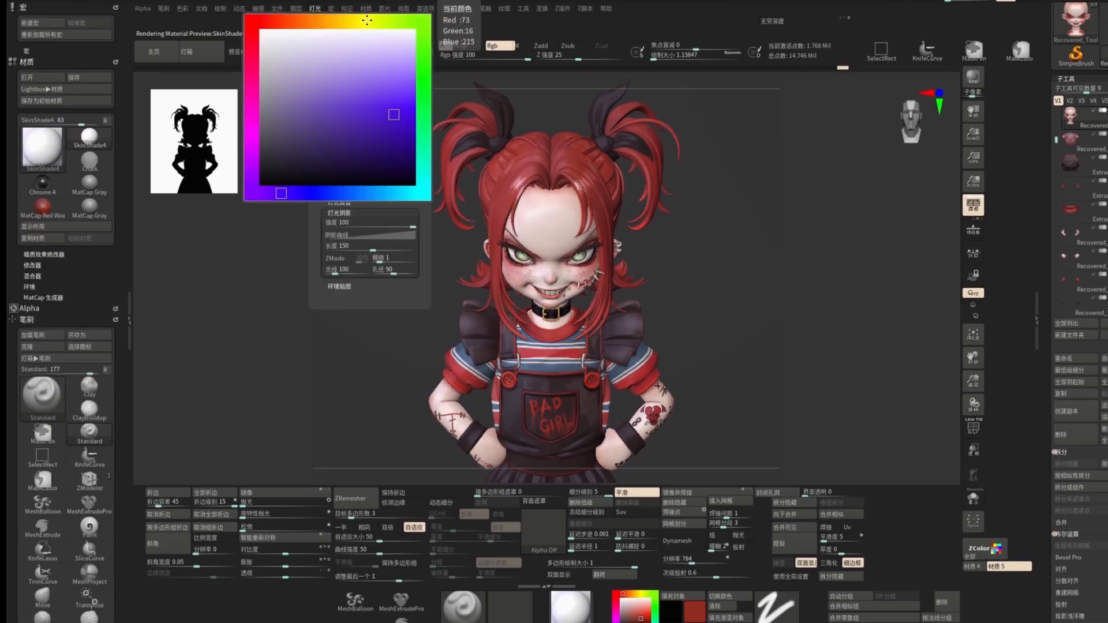
pyautogui.click(340, 97)
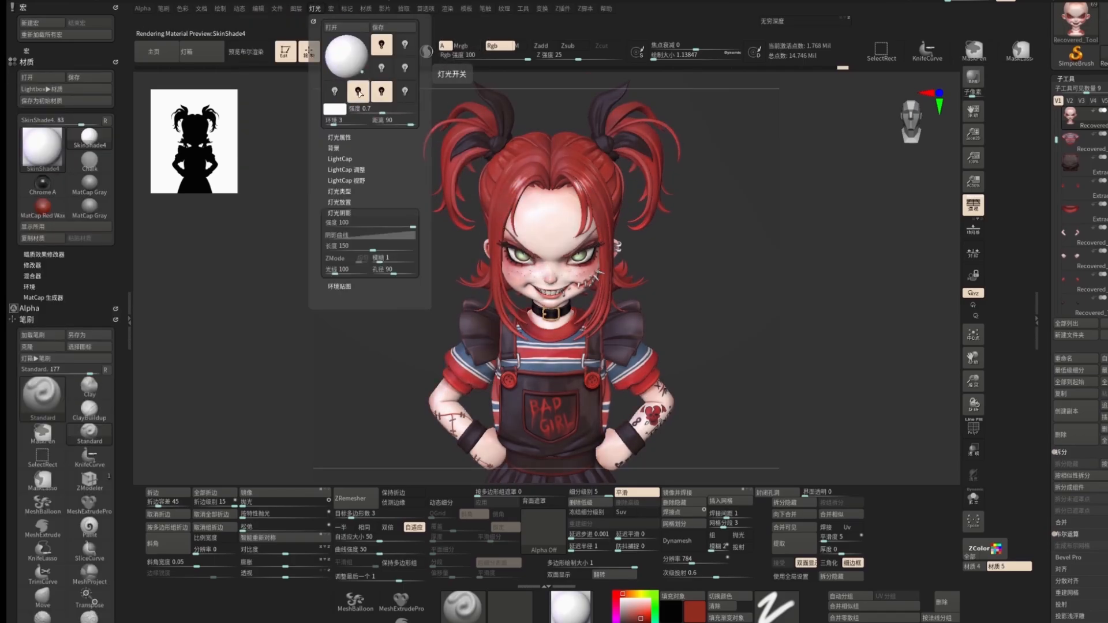
pyautogui.click(341, 97)
# Step: Select another light, give it a red color and render a BPR preview
pyautogui.click(405, 69)
pyautogui.click(353, 65)
pyautogui.click(354, 65)
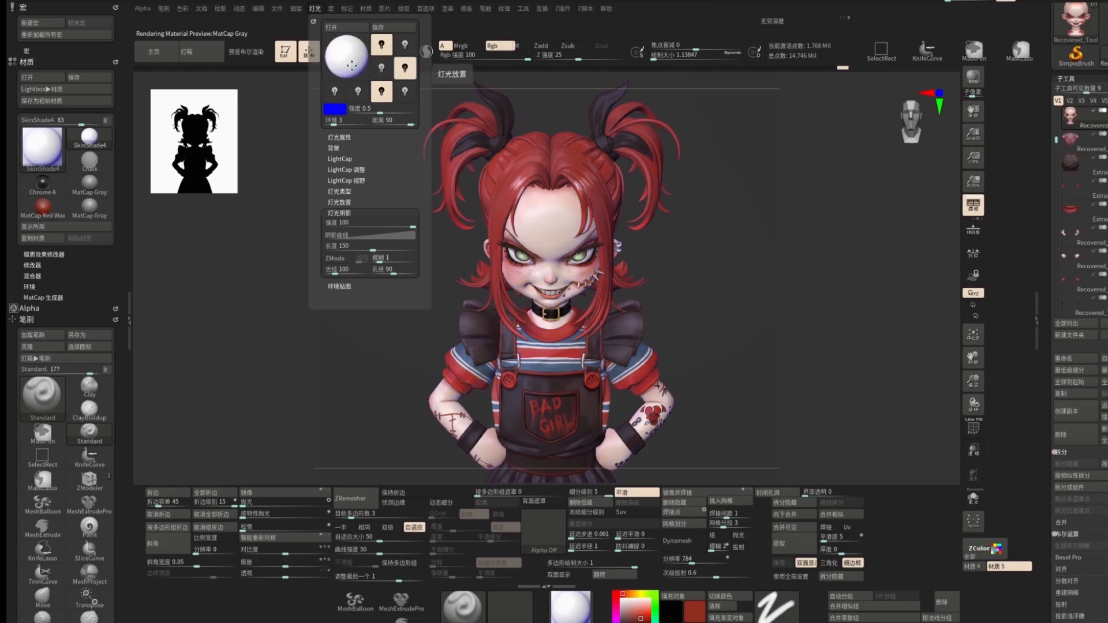
pyautogui.click(341, 109)
pyautogui.click(254, 150)
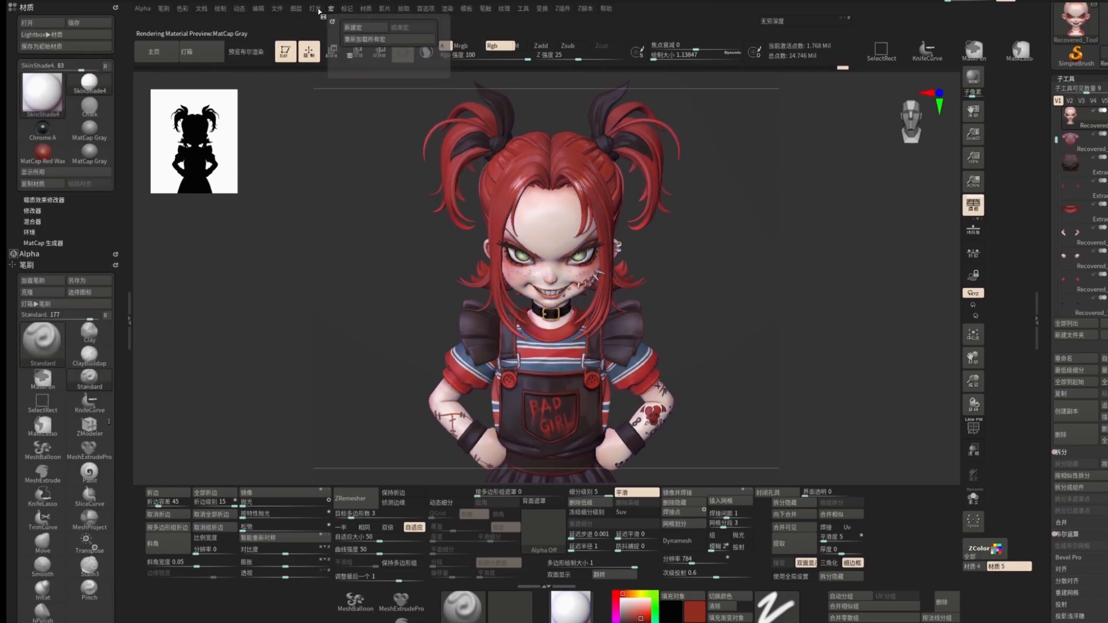
pyautogui.moveTo(315, 9)
pyautogui.click(337, 108)
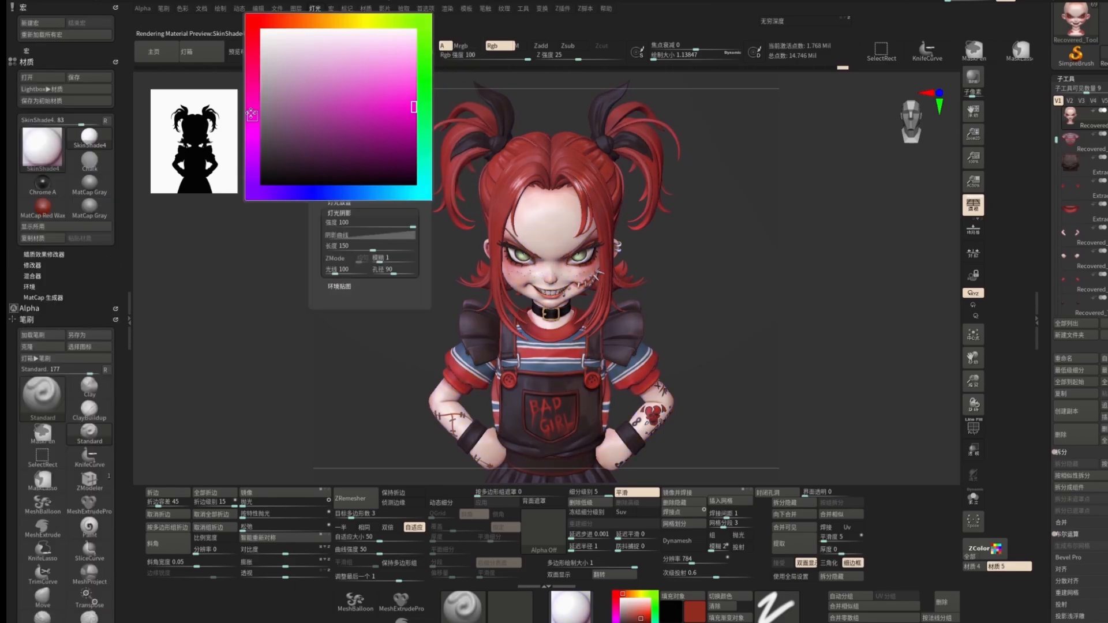
pyautogui.click(252, 37)
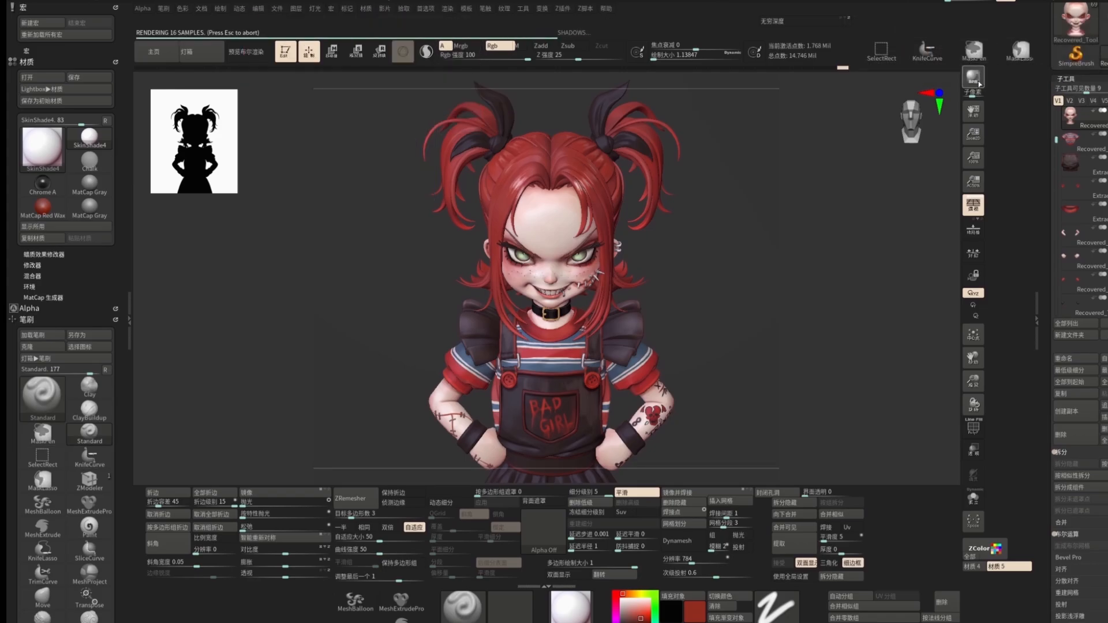
pyautogui.click(941, 58)
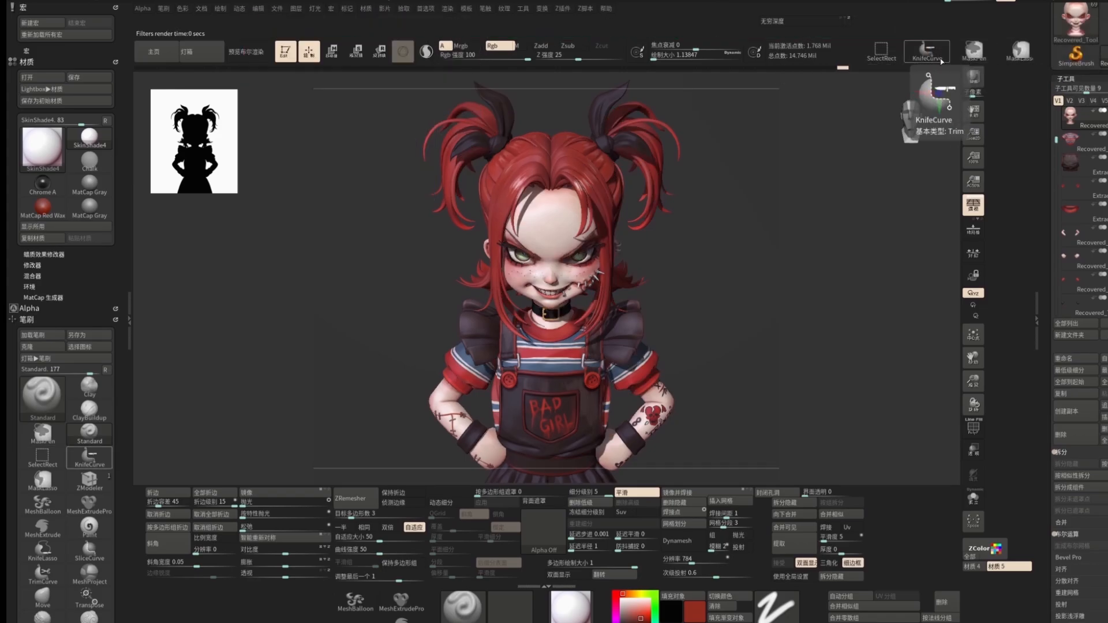
# Step: Reposition the light, render a BPR preview and turn the model slightly
pyautogui.click(319, 12)
pyautogui.click(347, 51)
pyautogui.click(973, 75)
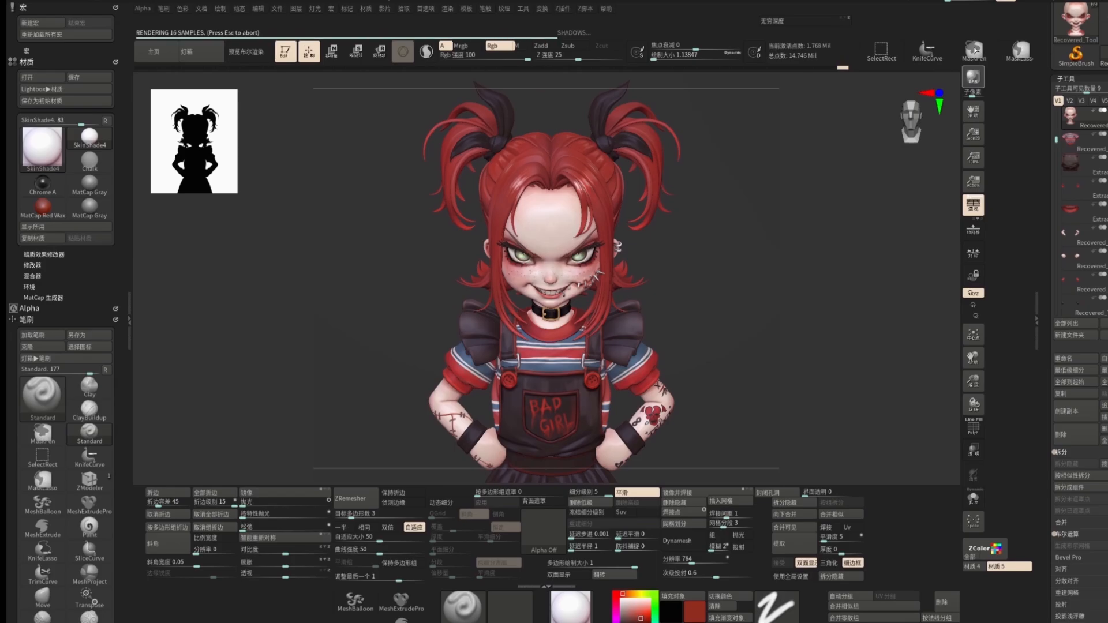
pyautogui.click(447, 8)
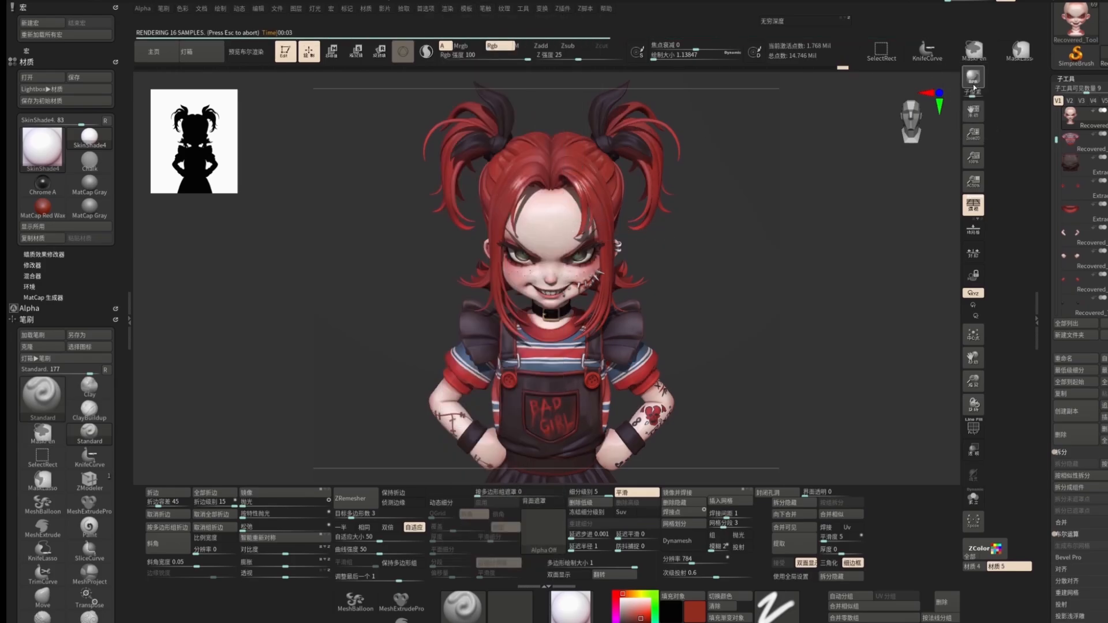
pyautogui.click(315, 8)
pyautogui.moveTo(708, 299); pyautogui.dragTo(916, 90)
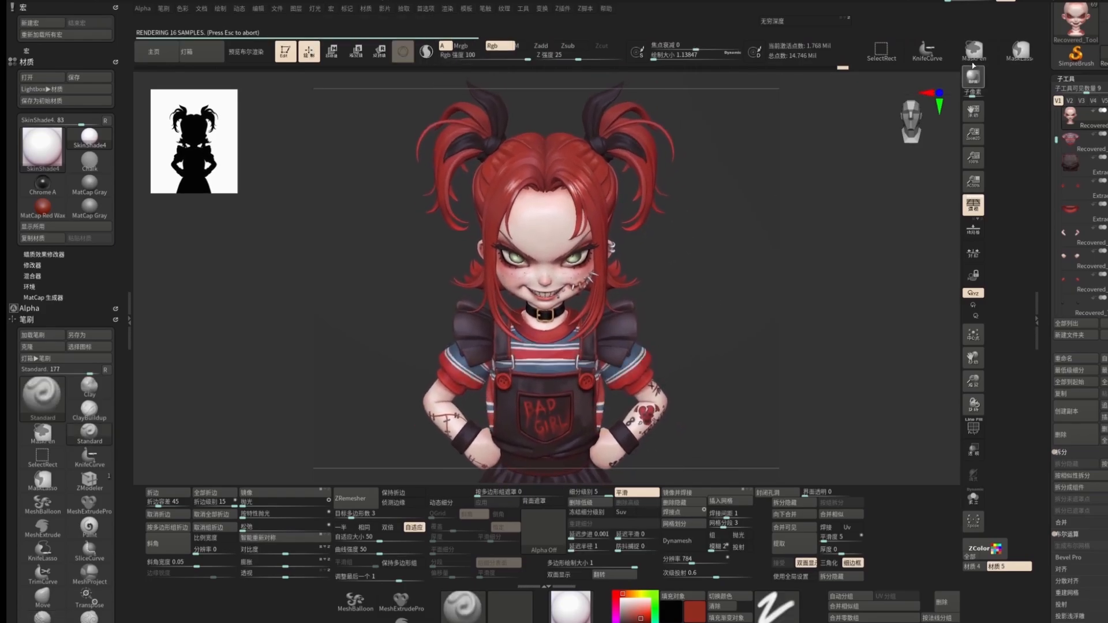
# Step: Adjust the camera's focal angle and render another BPR preview
pyautogui.click(220, 8)
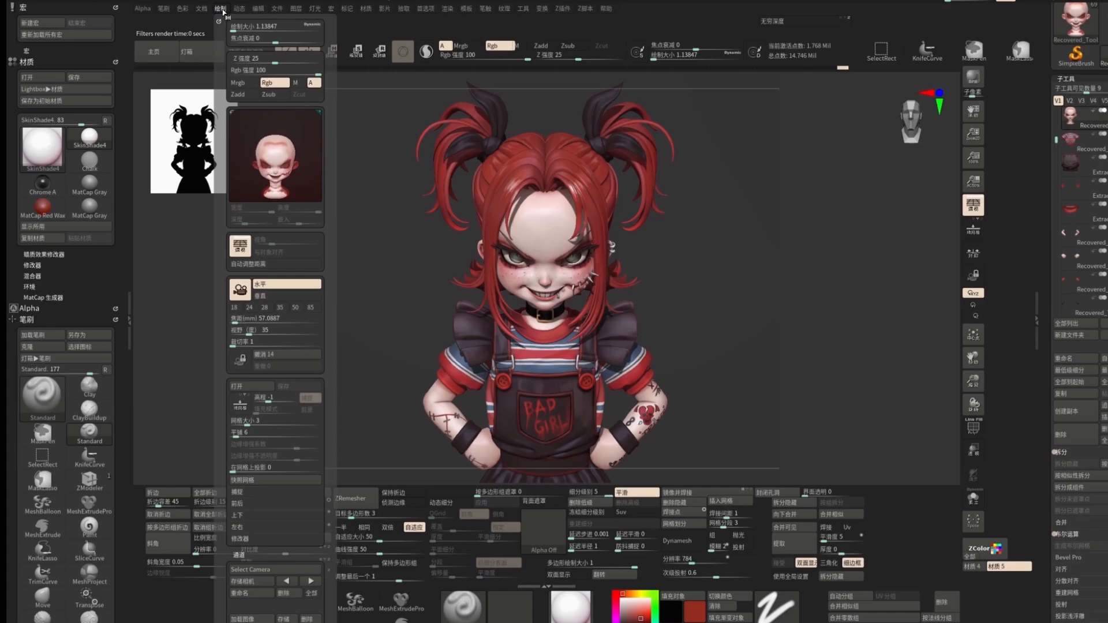
pyautogui.moveTo(253, 330); pyautogui.dragTo(242, 336)
pyautogui.click(975, 73)
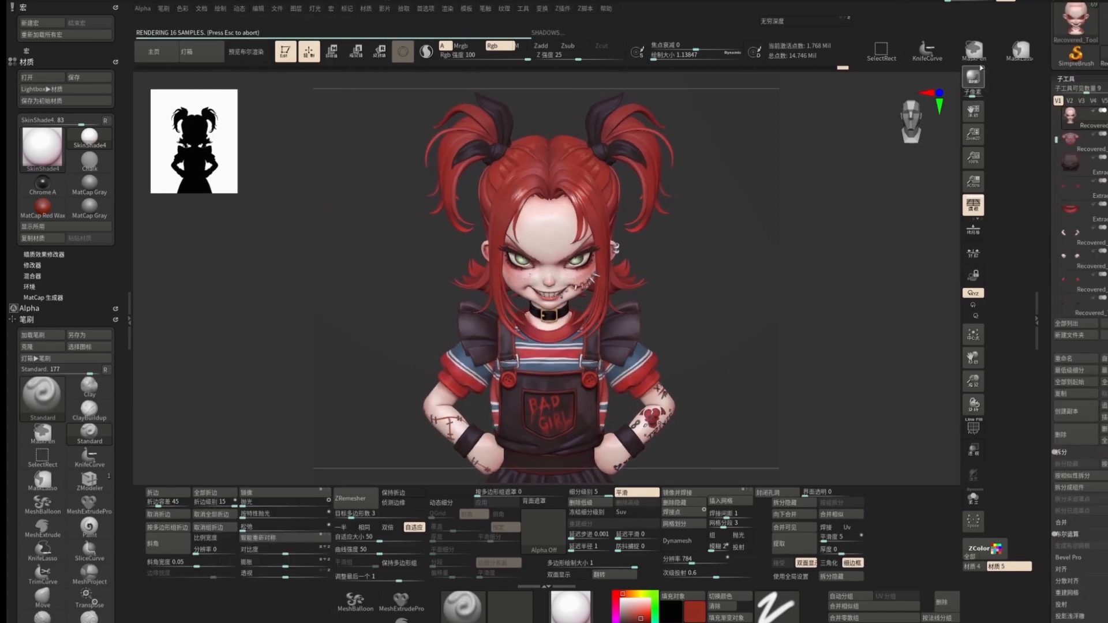
# Step: Nudge the light placement twice, rendering a BPR preview after each change to compare
pyautogui.click(448, 8)
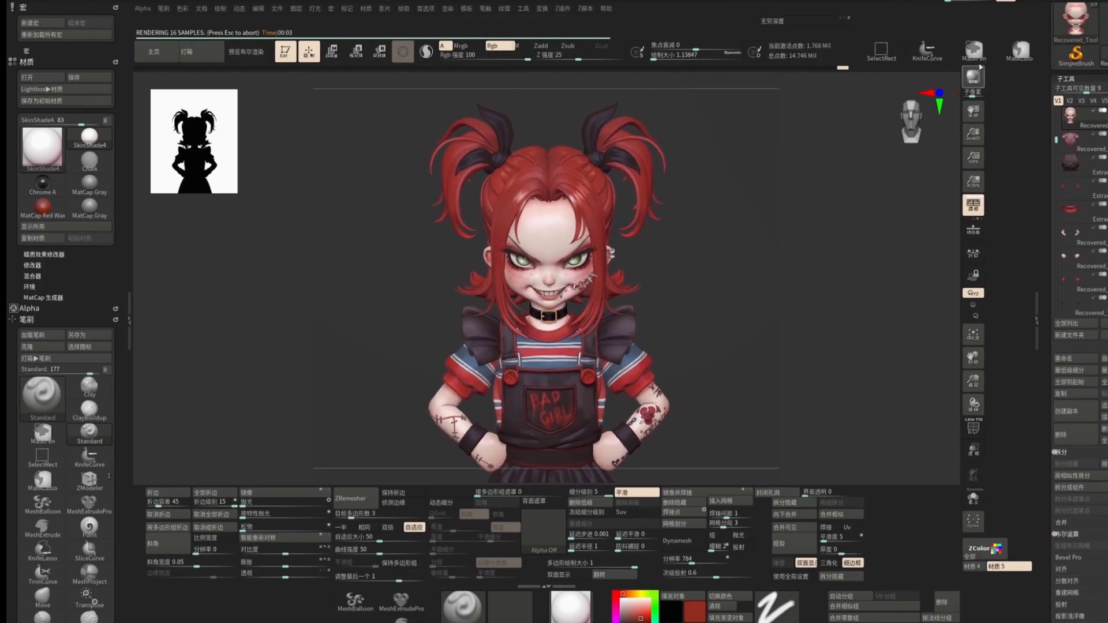
pyautogui.click(315, 8)
pyautogui.click(340, 50)
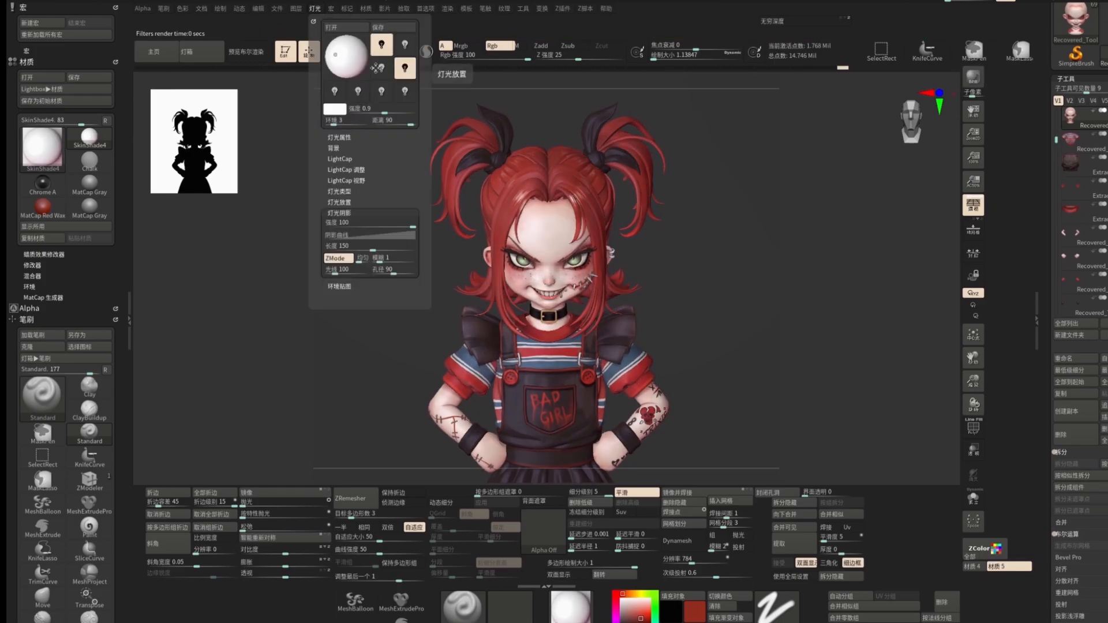
pyautogui.click(973, 77)
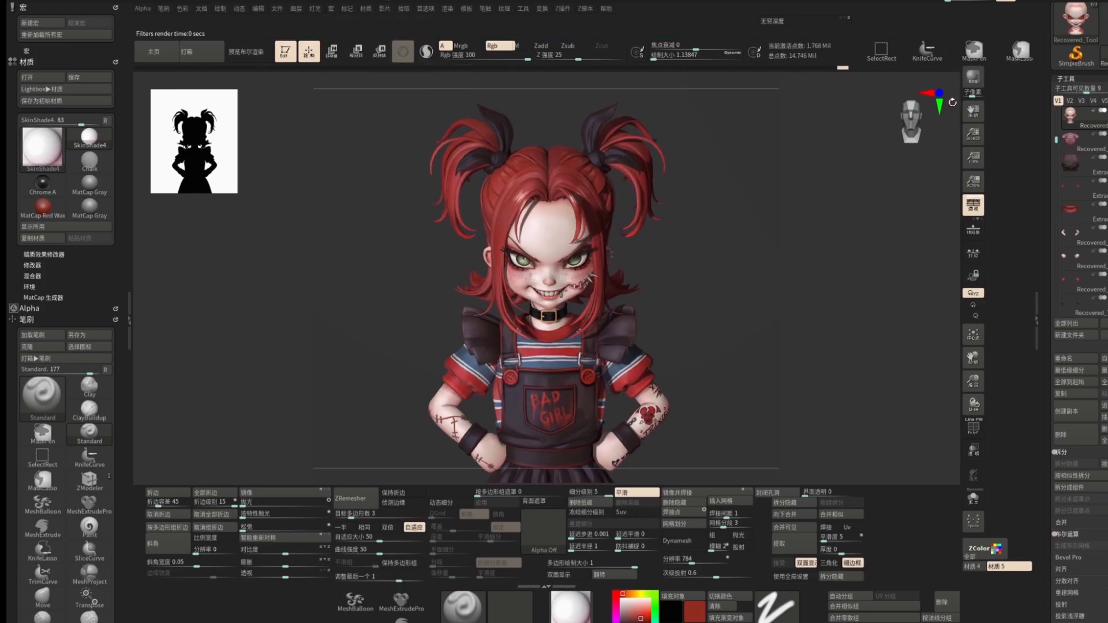
pyautogui.click(317, 8)
pyautogui.click(347, 56)
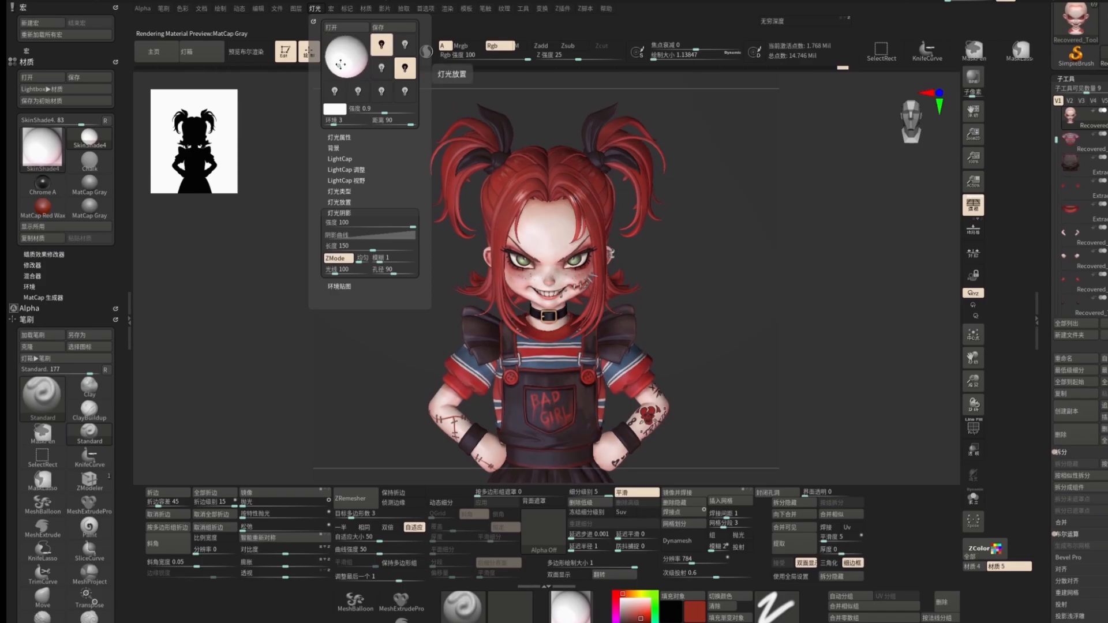
pyautogui.click(973, 76)
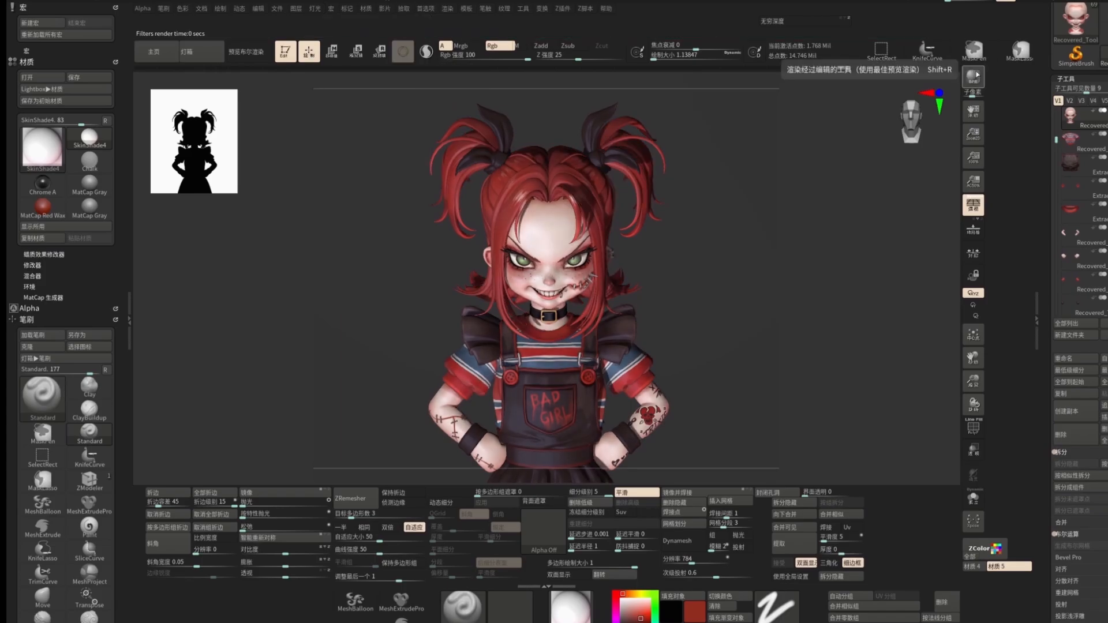
# Step: Move the light again, zoom to the face, frame the model and render a BPR preview
pyautogui.click(314, 9)
pyautogui.click(340, 65)
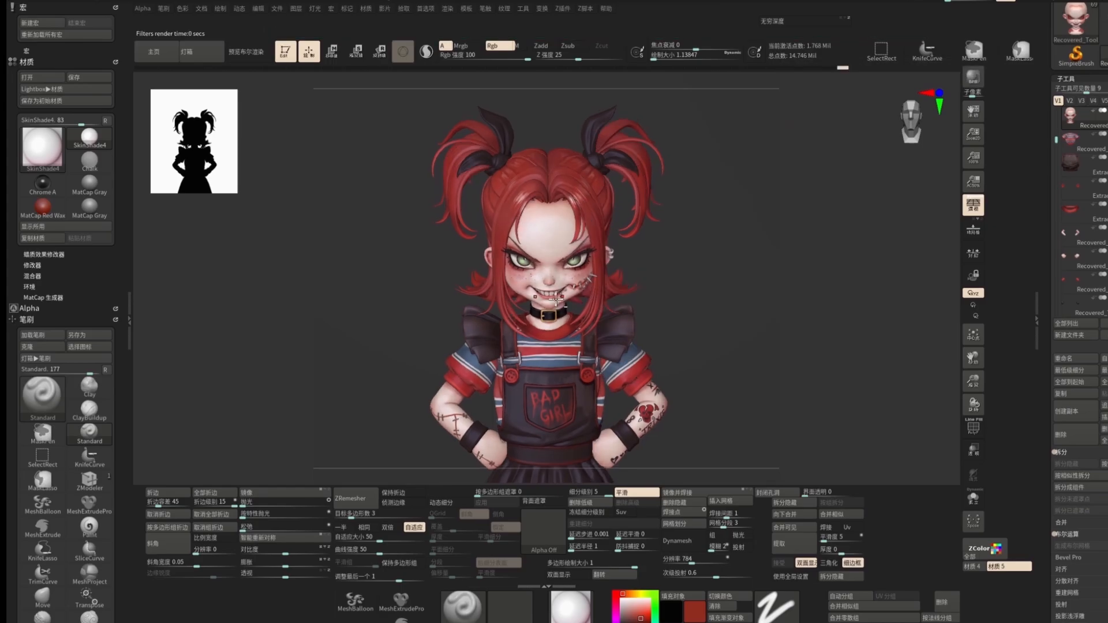
pyautogui.press('c')
pyautogui.keyDown('ctrl'); pyautogui.moveTo(571, 278); pyautogui.dragTo(631, 297, button='right'); pyautogui.keyUp('ctrl')
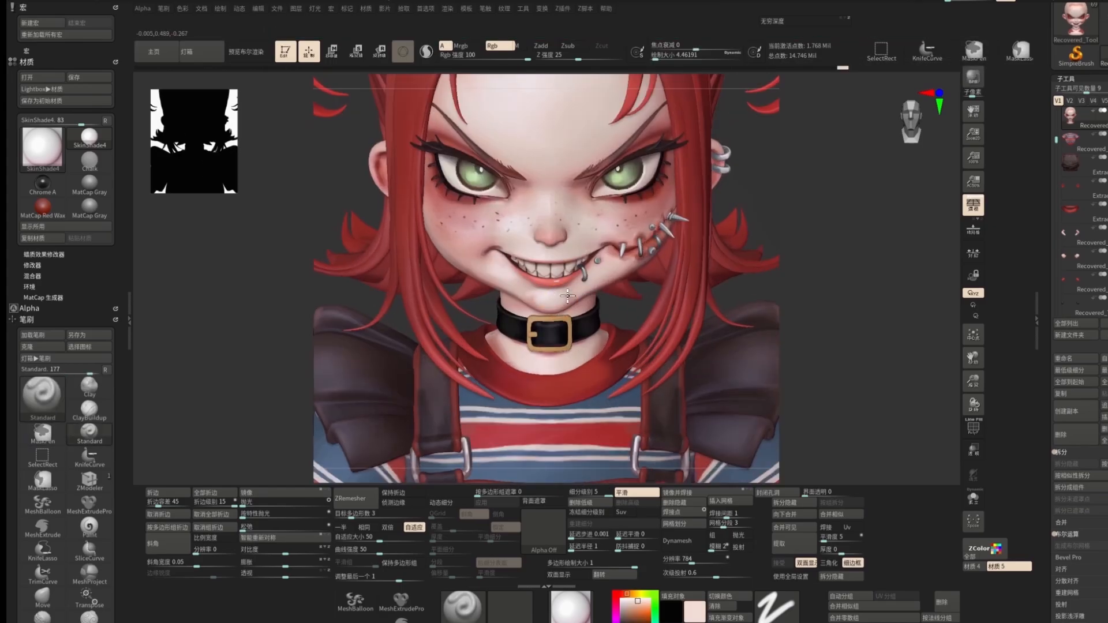
pyautogui.press('f')
pyautogui.hotkey('shift', 'r')
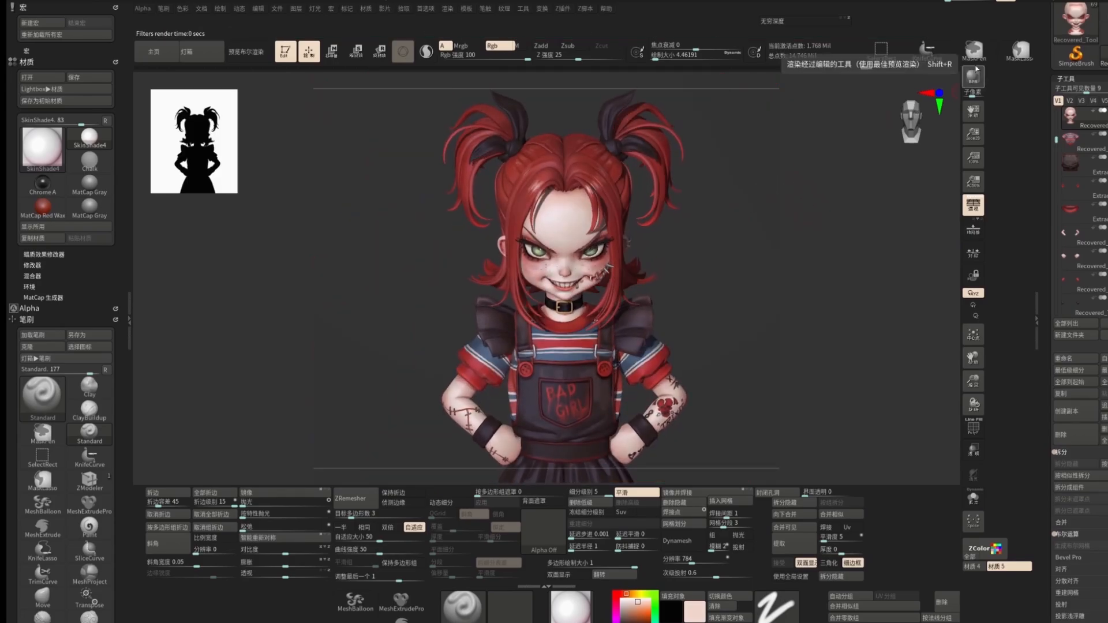
# Step: Pick a new light colour in the light palette and render a BPR preview
pyautogui.click(315, 8)
pyautogui.click(341, 51)
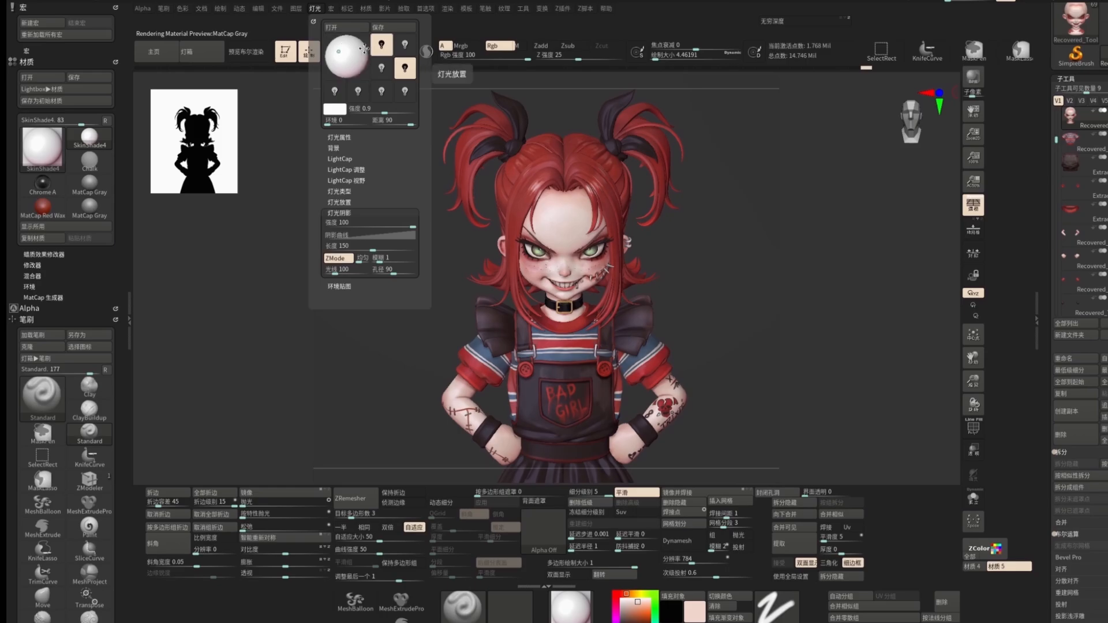
pyautogui.click(335, 109)
pyautogui.click(252, 145)
pyautogui.moveTo(253, 147)
pyautogui.mouseDown()
pyautogui.moveTo(297, 193)
pyautogui.moveTo(366, 35)
pyautogui.moveTo(251, 107)
pyautogui.mouseUp()
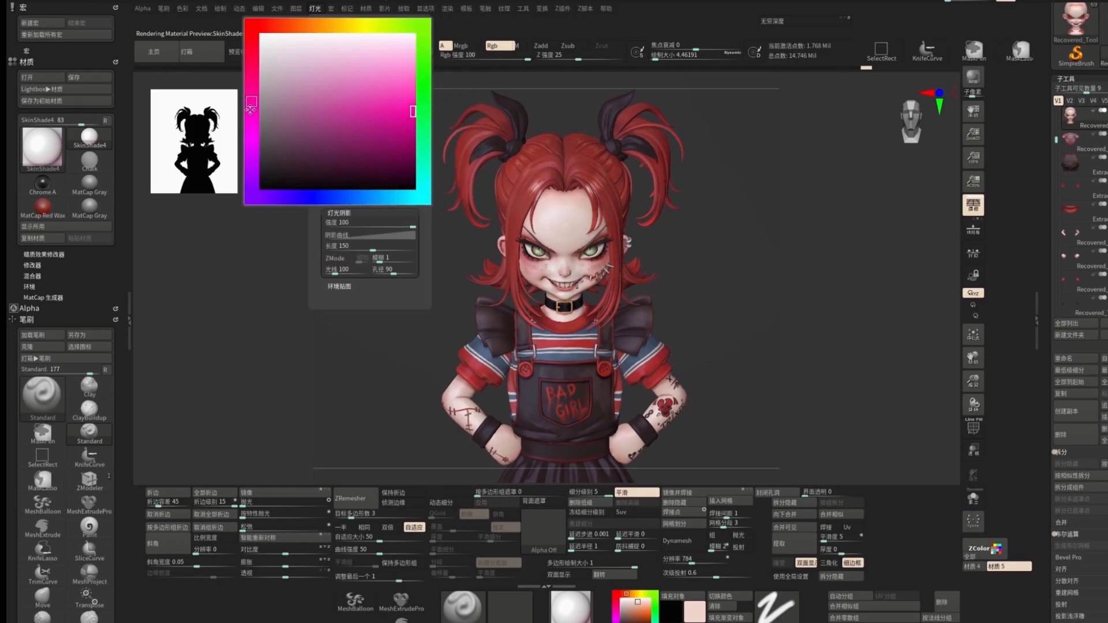
pyautogui.click(973, 74)
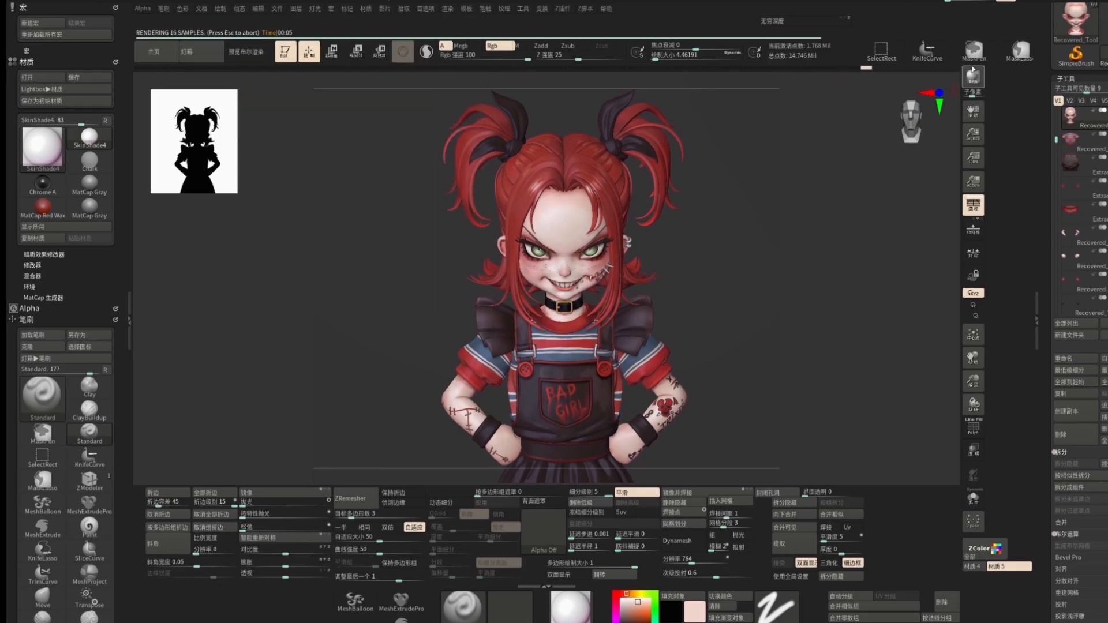
# Step: Enable material effect preview in the render properties and set its strength to 0.1
pyautogui.click(447, 8)
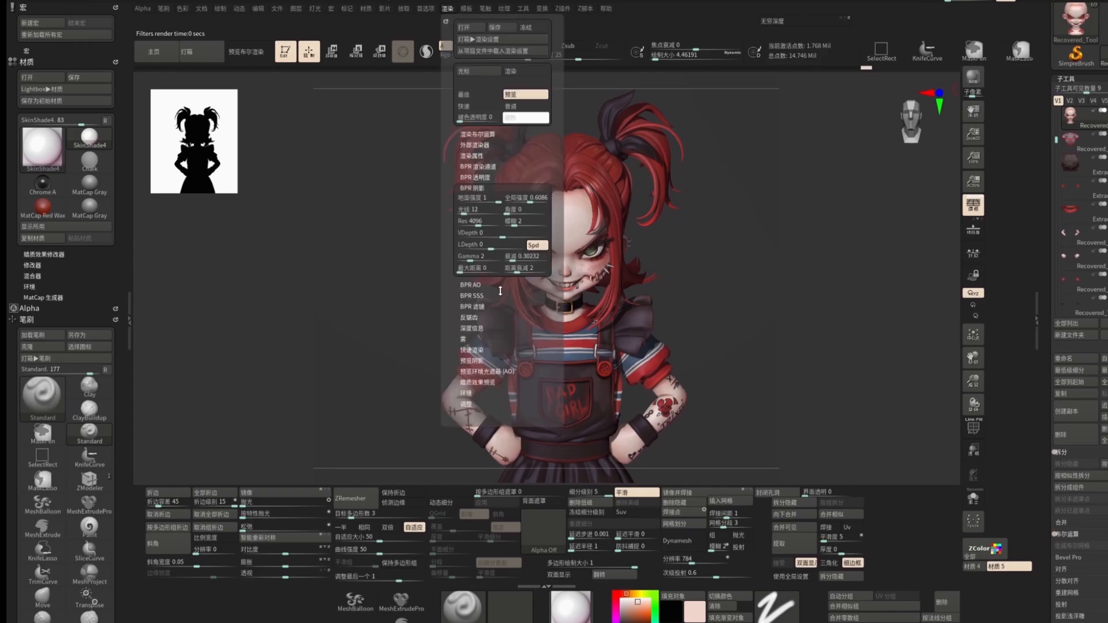
pyautogui.click(482, 156)
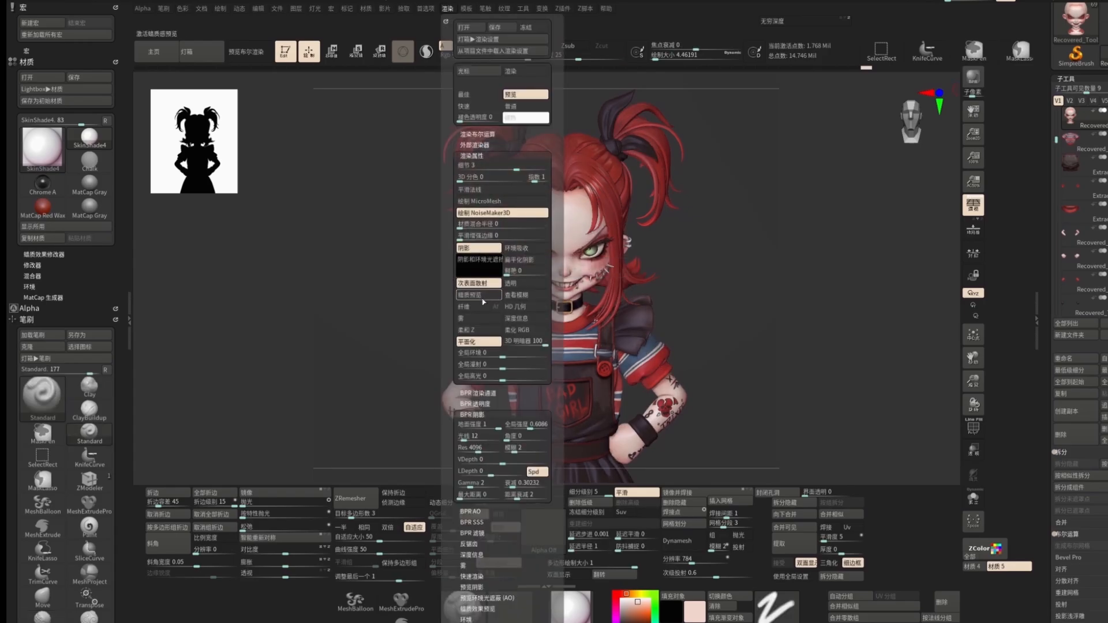
pyautogui.click(488, 295)
pyautogui.click(366, 9)
pyautogui.click(400, 204)
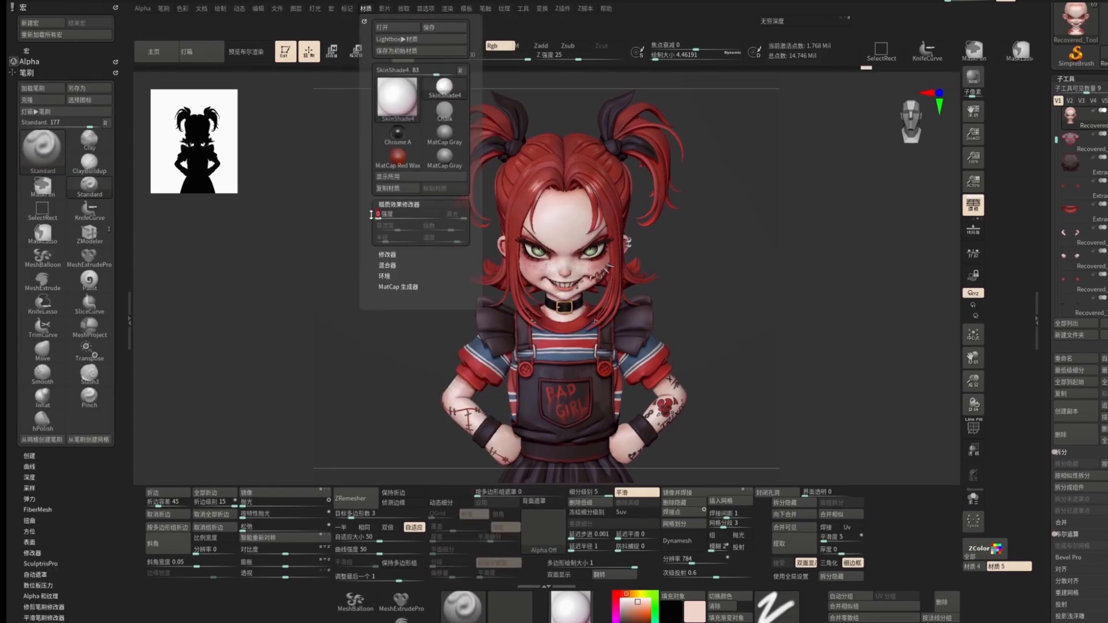
pyautogui.click(447, 8)
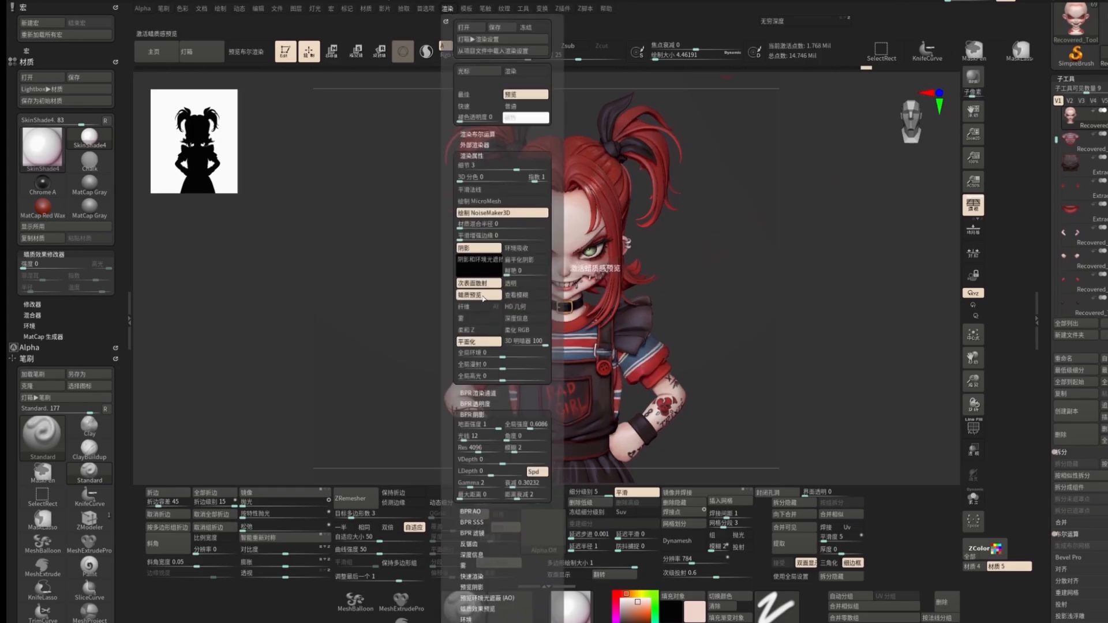
pyautogui.click(485, 298)
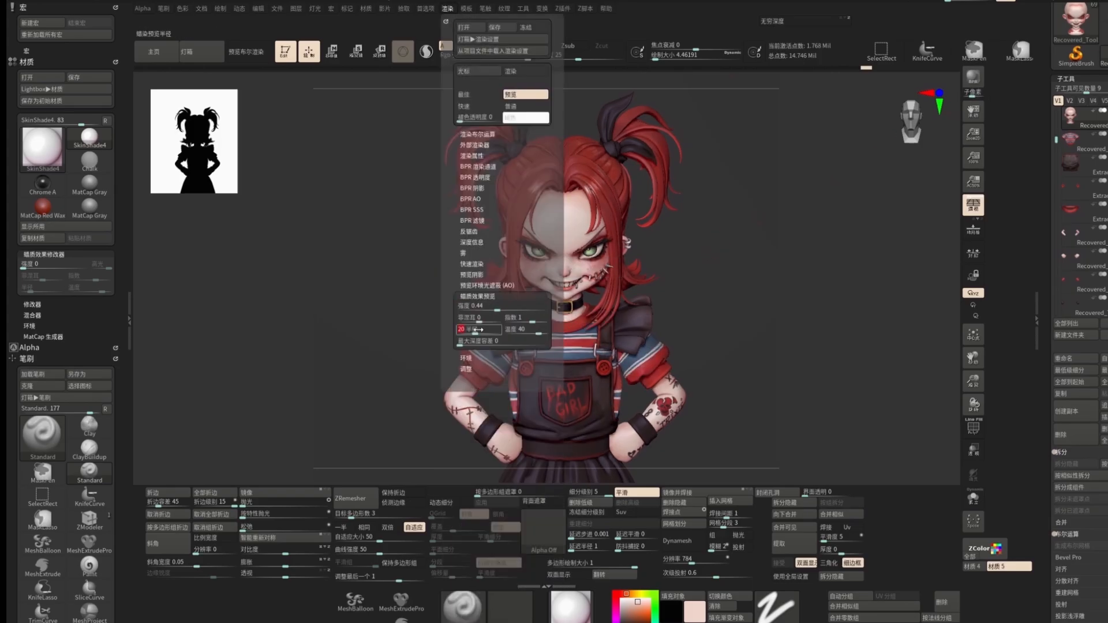
pyautogui.moveTo(521, 328); pyautogui.dragTo(488, 304)
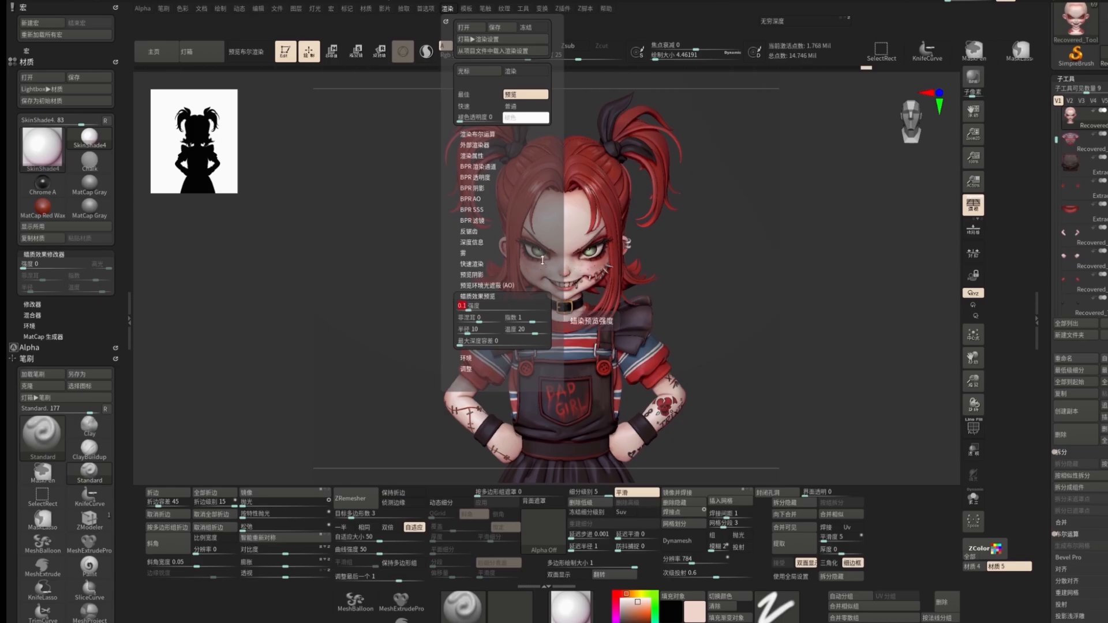
# Step: Toggle the preview ambient occlusion and material effect preview, and render a BPR preview
pyautogui.click(448, 8)
pyautogui.click(487, 285)
pyautogui.click(483, 297)
pyautogui.moveTo(1047, 127); pyautogui.dragTo(1048, 312)
pyautogui.click(1103, 96)
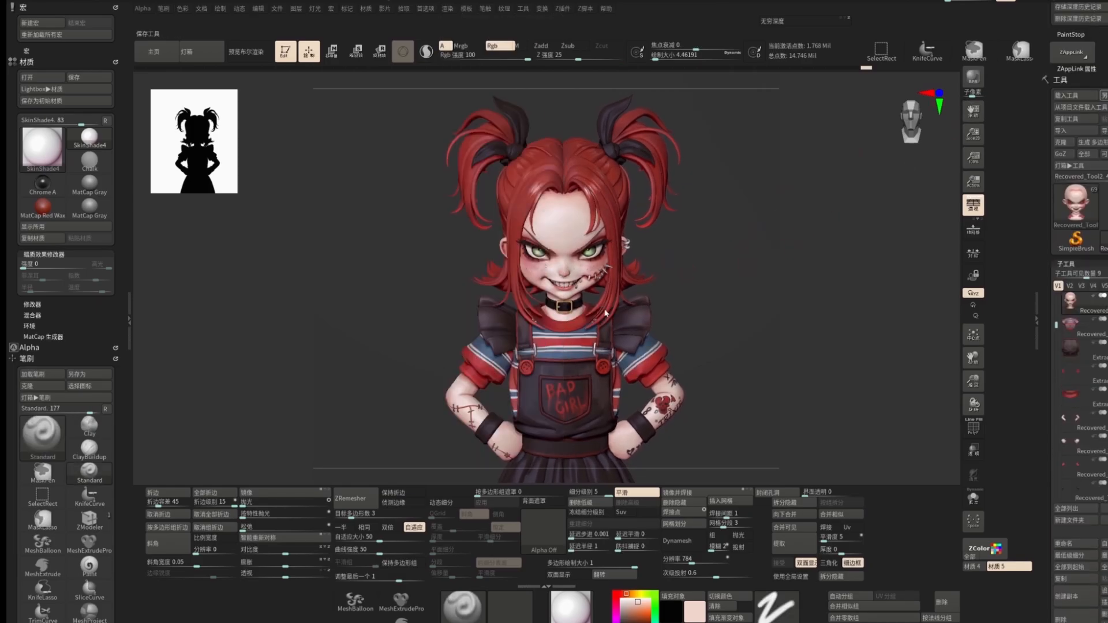
pyautogui.click(972, 81)
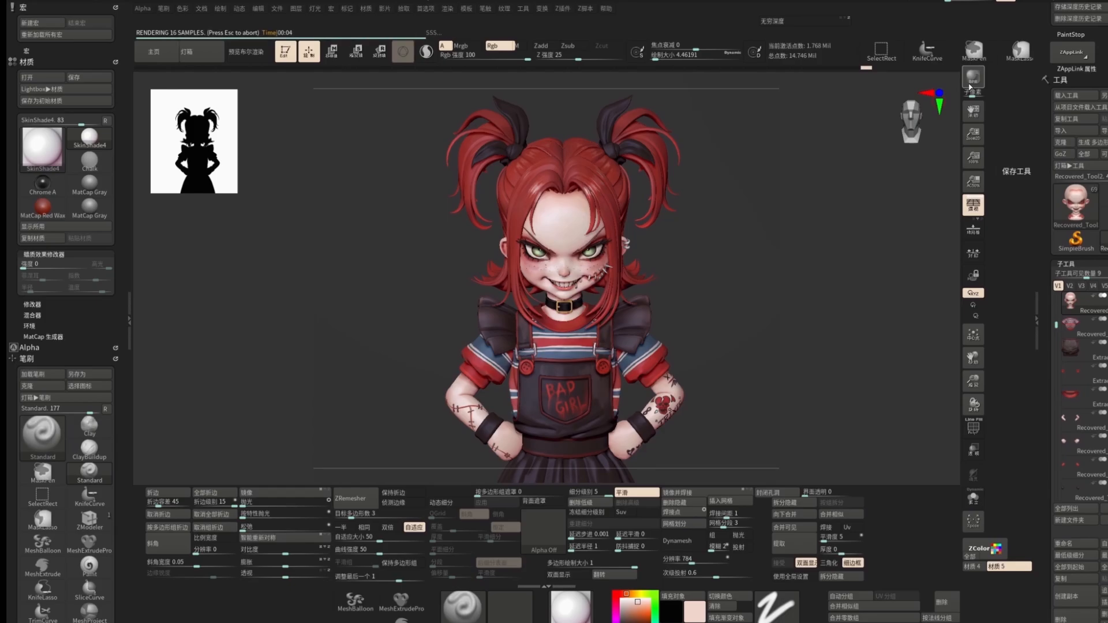
# Step: Select the arm subtool and inspect the arm tattoos closely from several angles
pyautogui.keyDown('alt'); pyautogui.click(678, 398); pyautogui.keyUp('alt')
pyautogui.moveTo(745, 364); pyautogui.dragTo(685, 379)
pyautogui.press('c')
pyautogui.press('s')
pyautogui.keyDown('alt'); pyautogui.moveTo(738, 346); pyautogui.dragTo(740, 386); pyautogui.keyUp('alt')
pyautogui.click(623, 607)
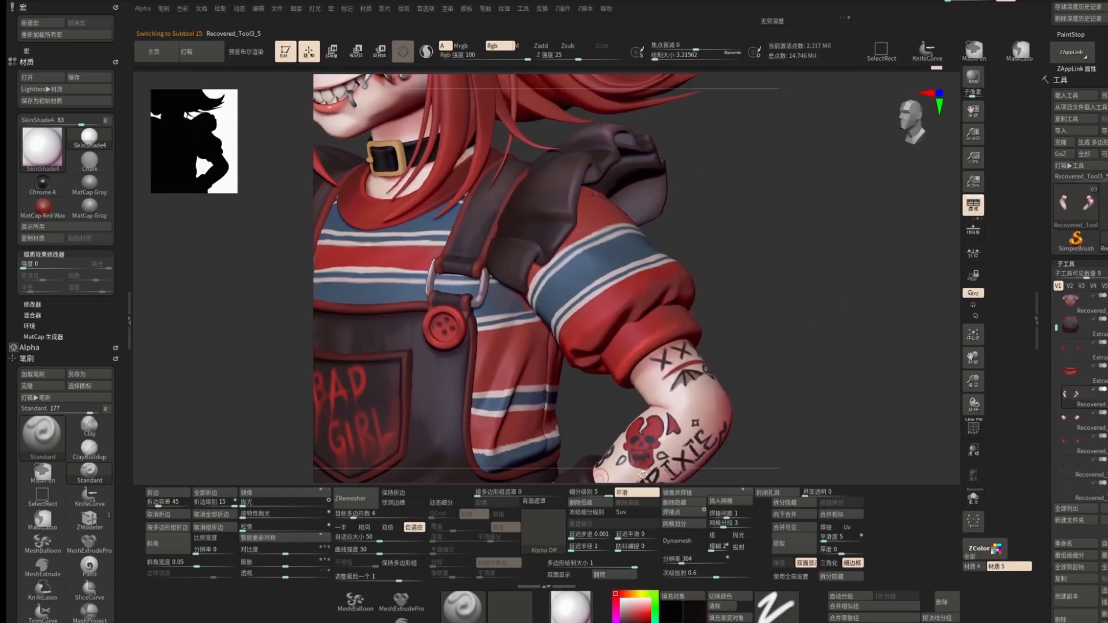
pyautogui.moveTo(653, 58); pyautogui.dragTo(656, 58)
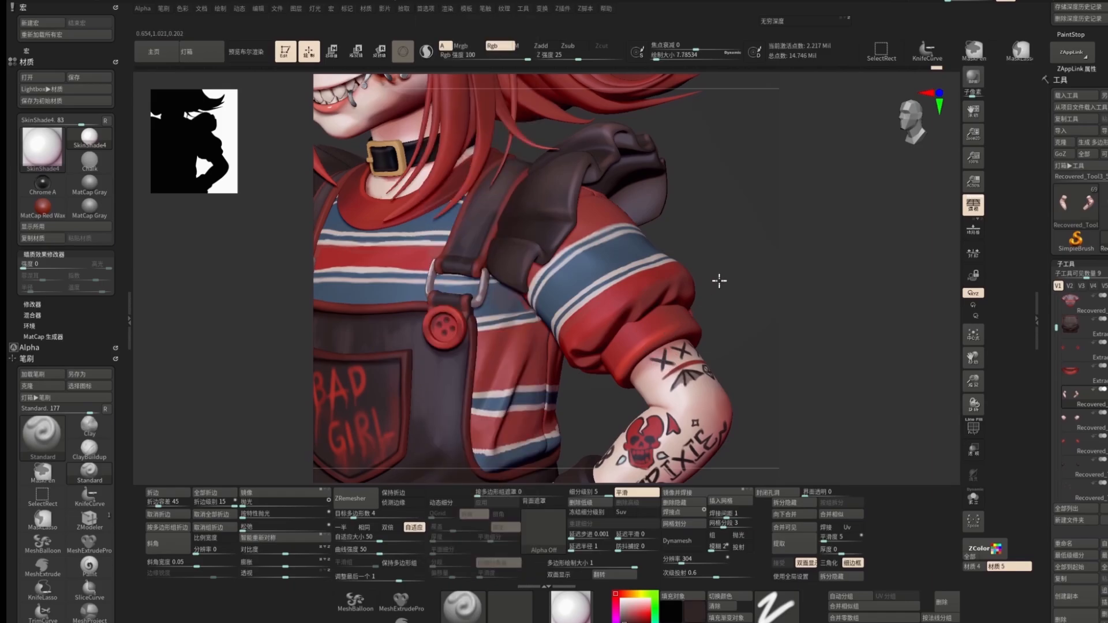
pyautogui.keyDown('alt'); pyautogui.moveTo(721, 283); pyautogui.dragTo(716, 242); pyautogui.keyUp('alt')
pyautogui.keyDown('alt'); pyautogui.moveTo(685, 319); pyautogui.dragTo(685, 365); pyautogui.keyUp('alt')
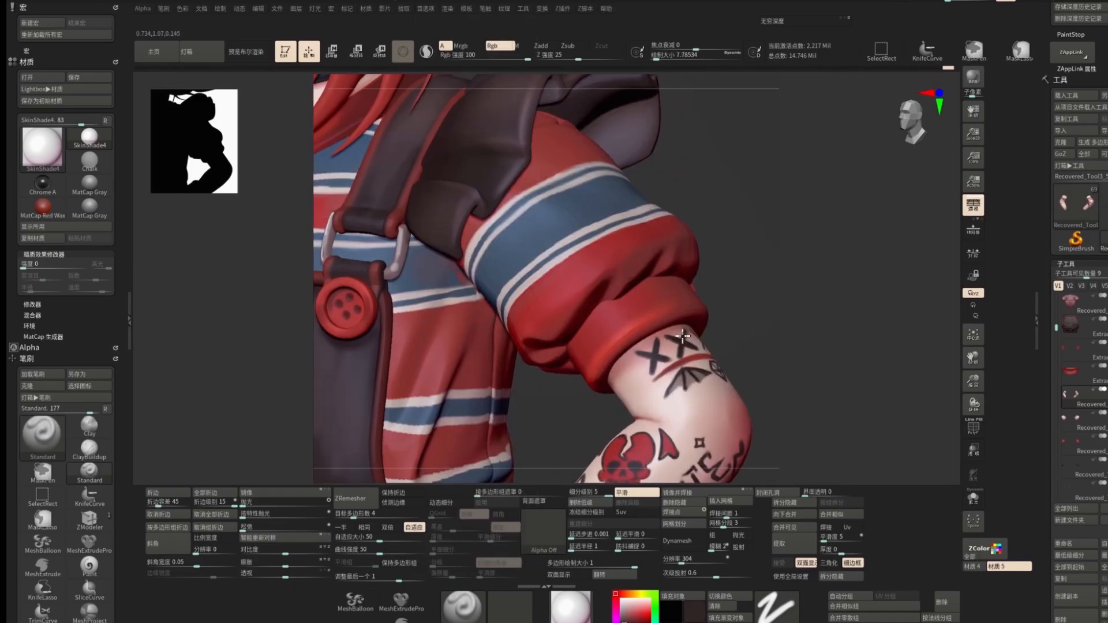
pyautogui.moveTo(748, 327); pyautogui.dragTo(726, 335)
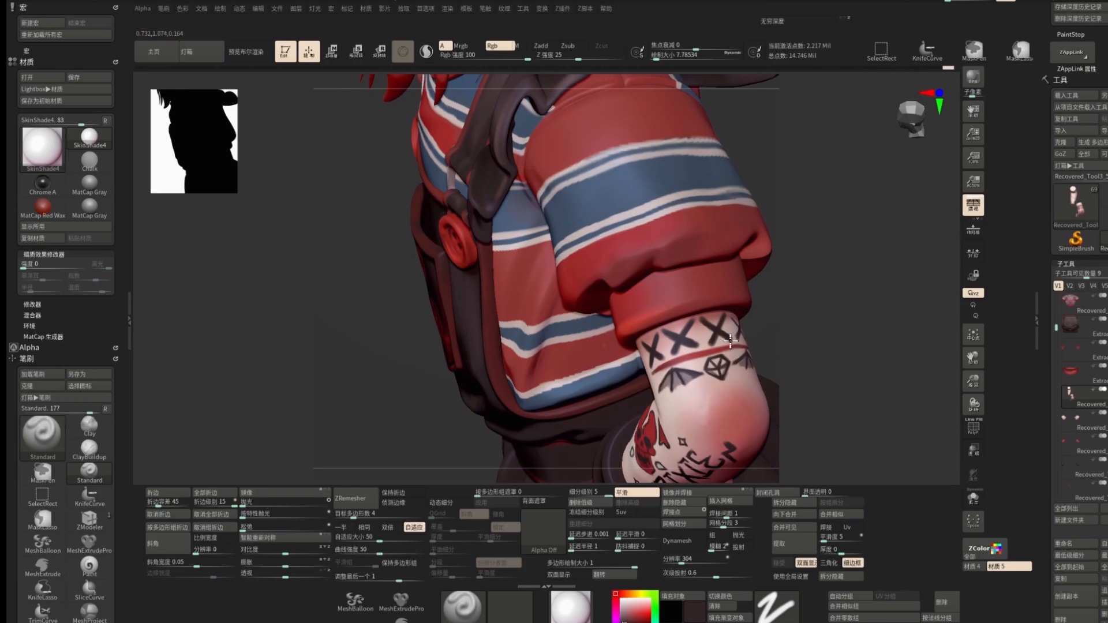
pyautogui.moveTo(808, 330); pyautogui.dragTo(771, 332)
pyautogui.moveTo(812, 277); pyautogui.dragTo(684, 351)
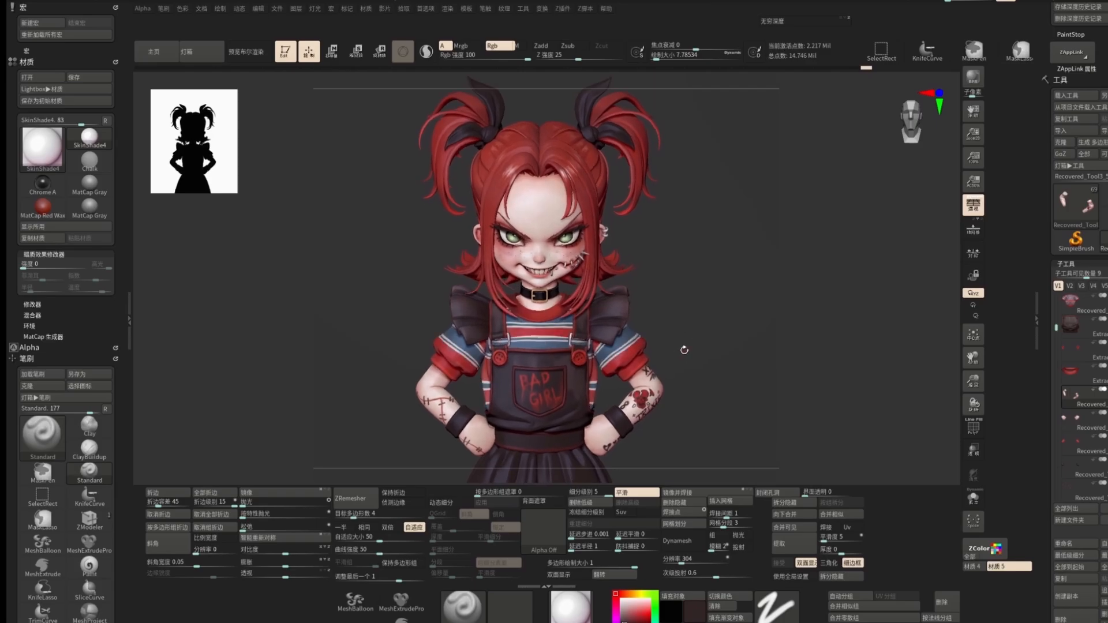
# Step: Render a BPR preview and set BPR filter slot F3 to the Outline Edge filter
pyautogui.click(975, 78)
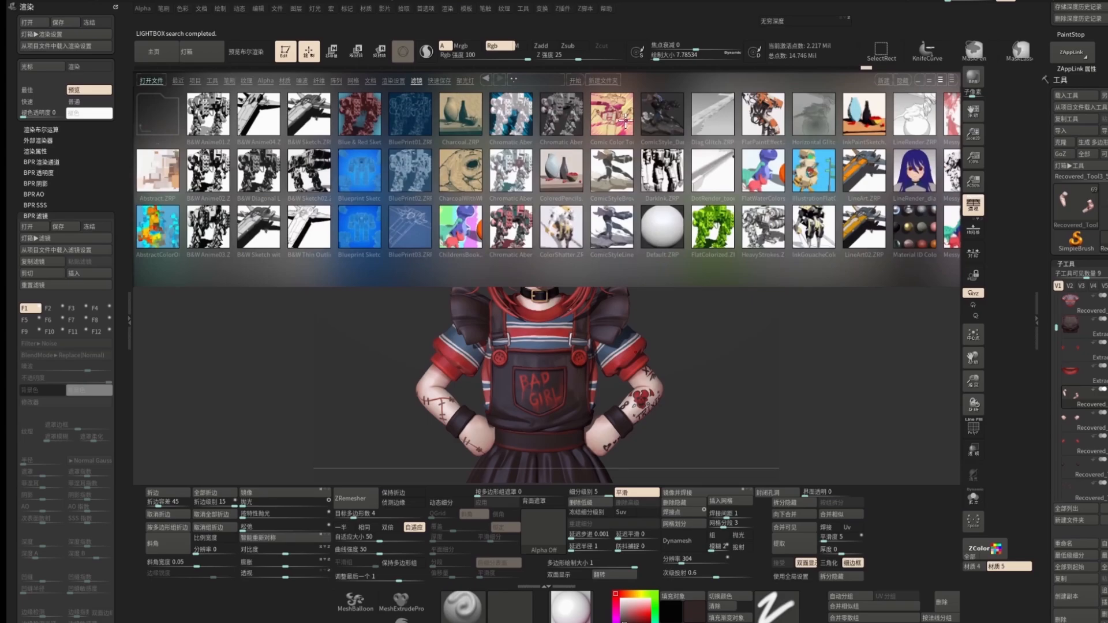
pyautogui.doubleClick(661, 118)
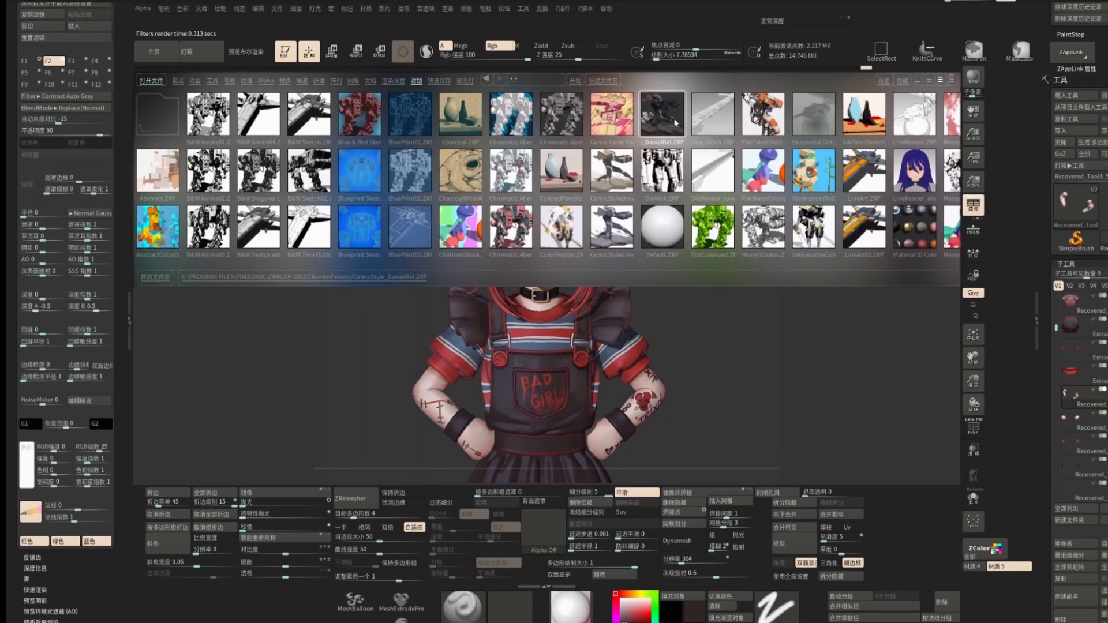
pyautogui.click(74, 61)
pyautogui.click(54, 96)
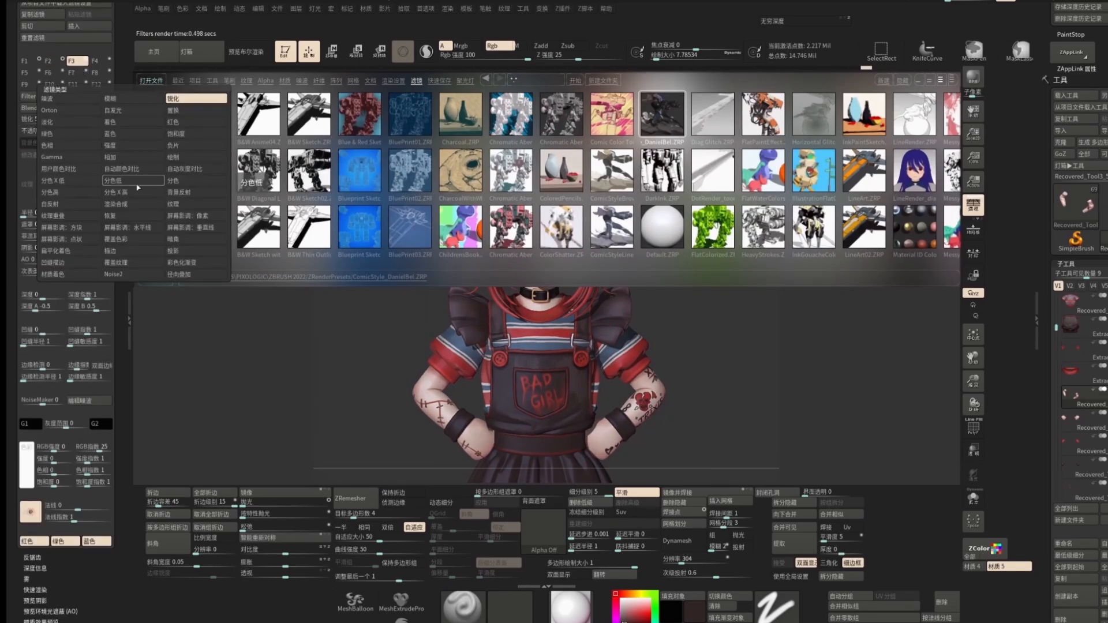
pyautogui.click(135, 269)
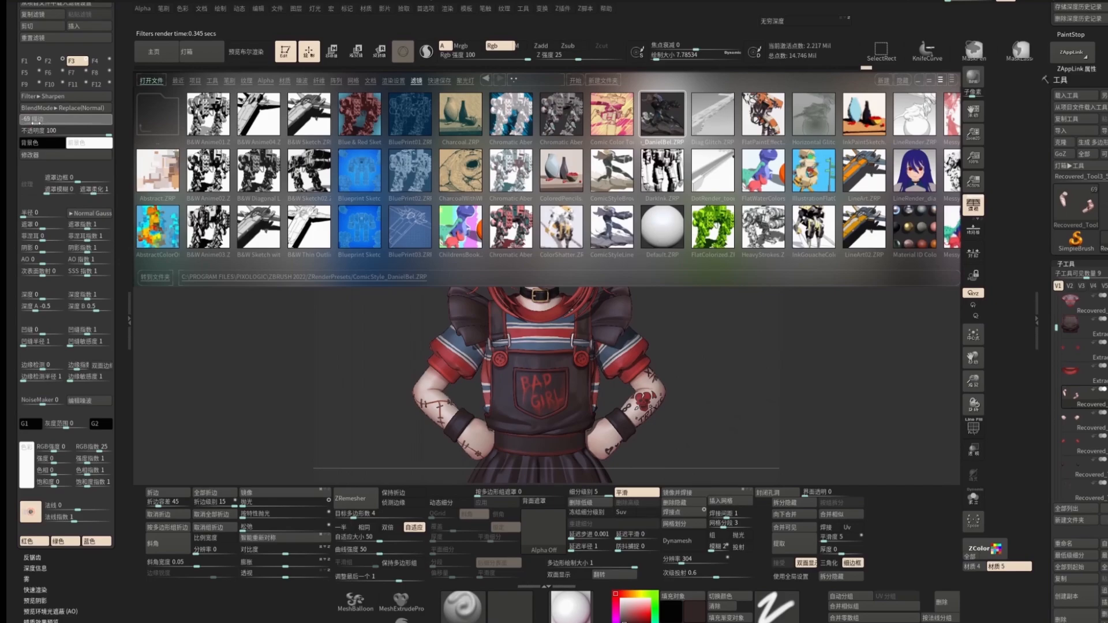
pyautogui.click(48, 61)
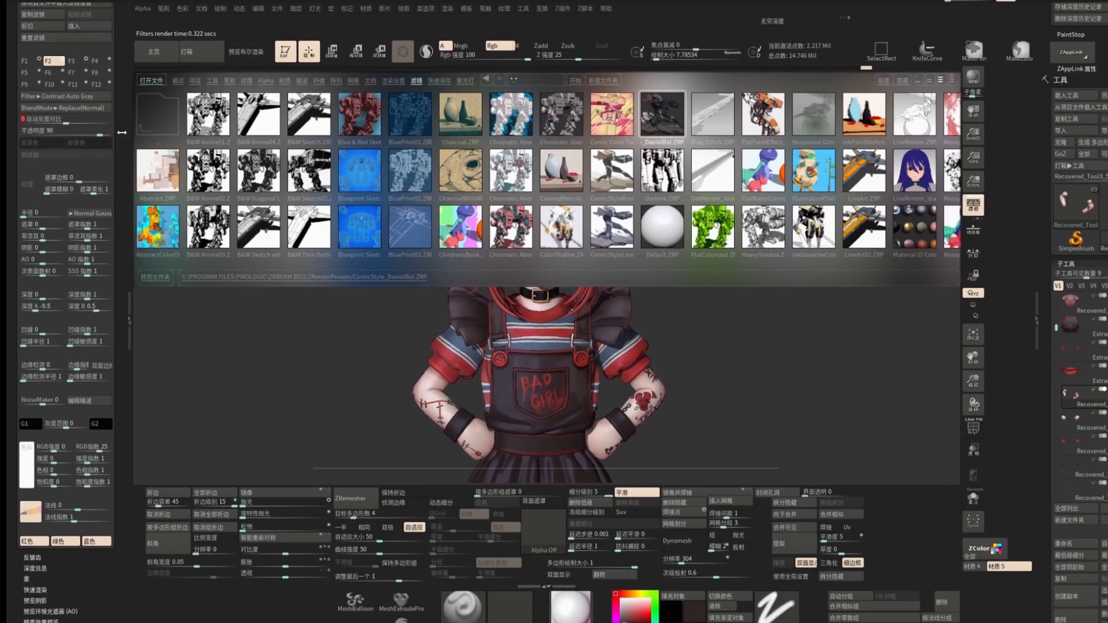
pyautogui.click(72, 60)
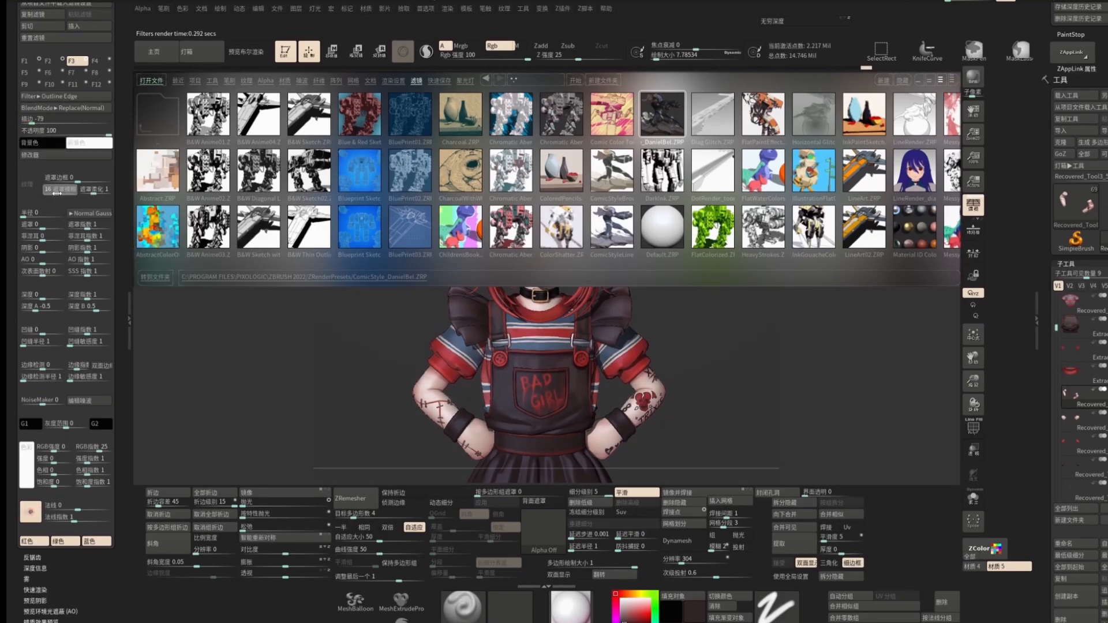
# Step: Adjust the Outline Edge filter's edge modifier and pick its colour from the model
pyautogui.click(54, 155)
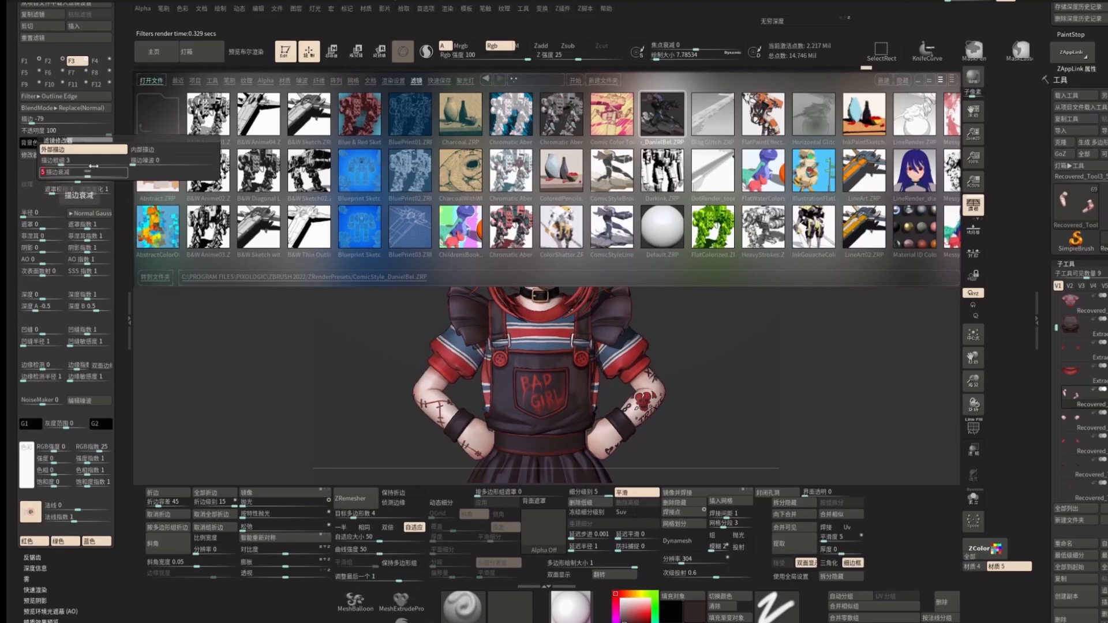
pyautogui.click(202, 53)
pyautogui.click(47, 142)
pyautogui.click(57, 227)
pyautogui.moveTo(186, 140)
pyautogui.mouseDown()
pyautogui.moveTo(176, 201)
pyautogui.moveTo(61, 194)
pyautogui.mouseUp()
pyautogui.click(24, 64)
pyautogui.click(156, 207)
pyautogui.click(46, 143)
pyautogui.moveTo(173, 191)
pyautogui.mouseDown()
pyautogui.moveTo(153, 204)
pyautogui.moveTo(101, 206)
pyautogui.mouseUp()
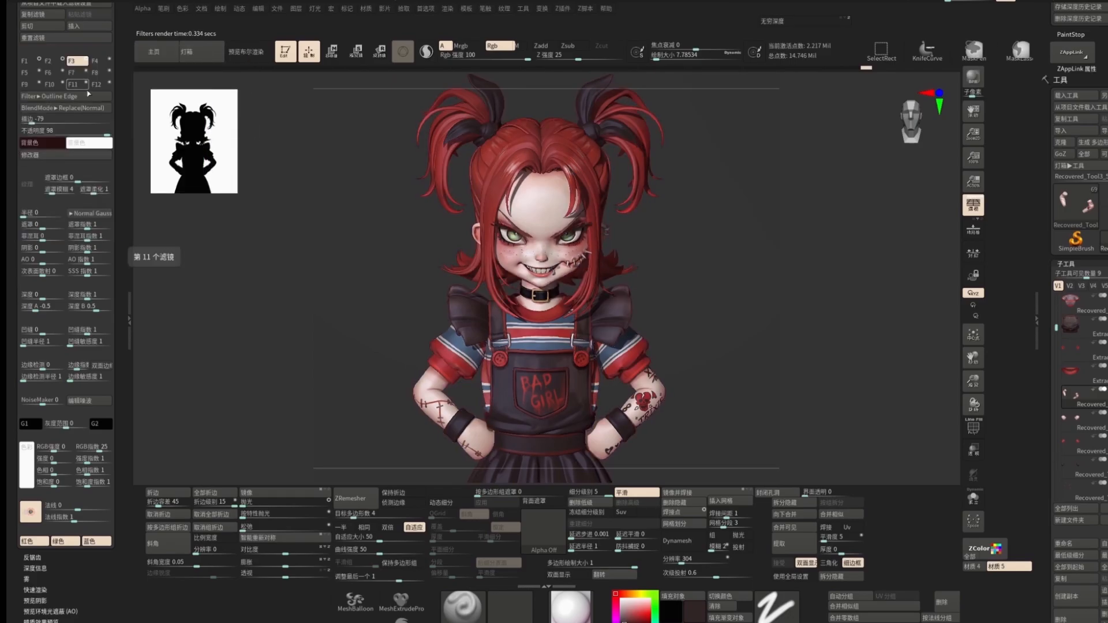
pyautogui.click(42, 155)
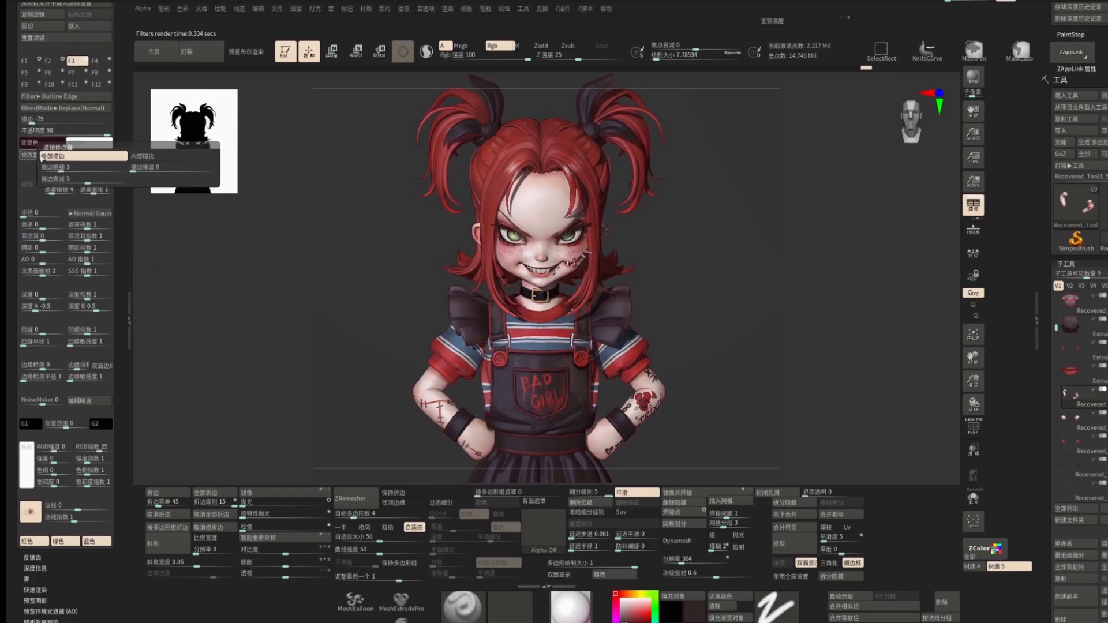
pyautogui.click(87, 179)
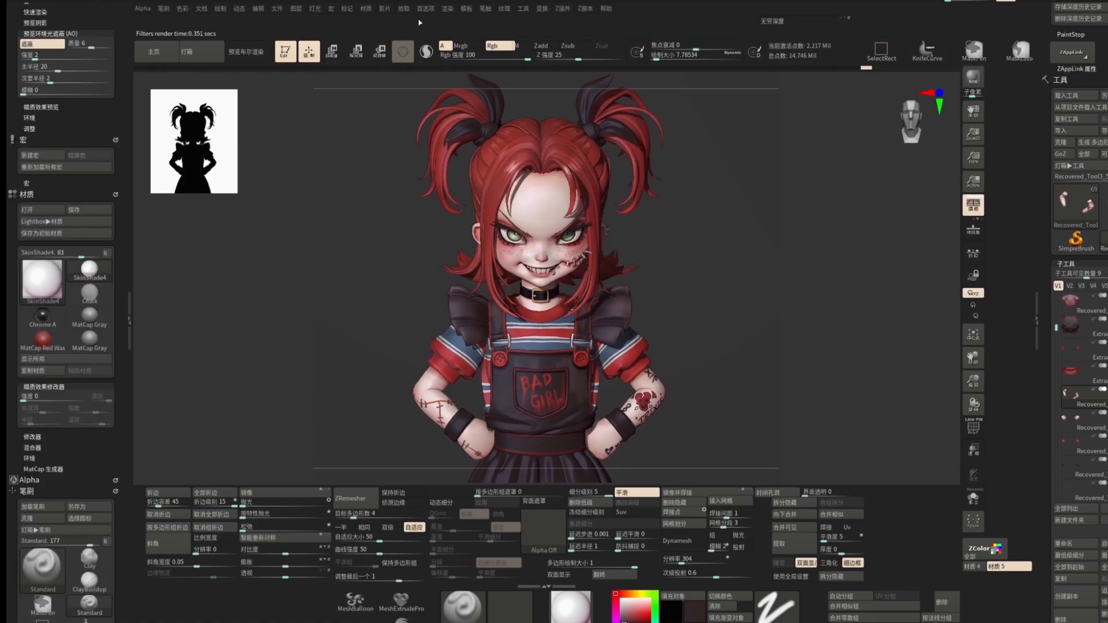
# Step: Reposition the light on the light sphere and render a BPR preview
pyautogui.click(443, 9)
pyautogui.moveTo(314, 8)
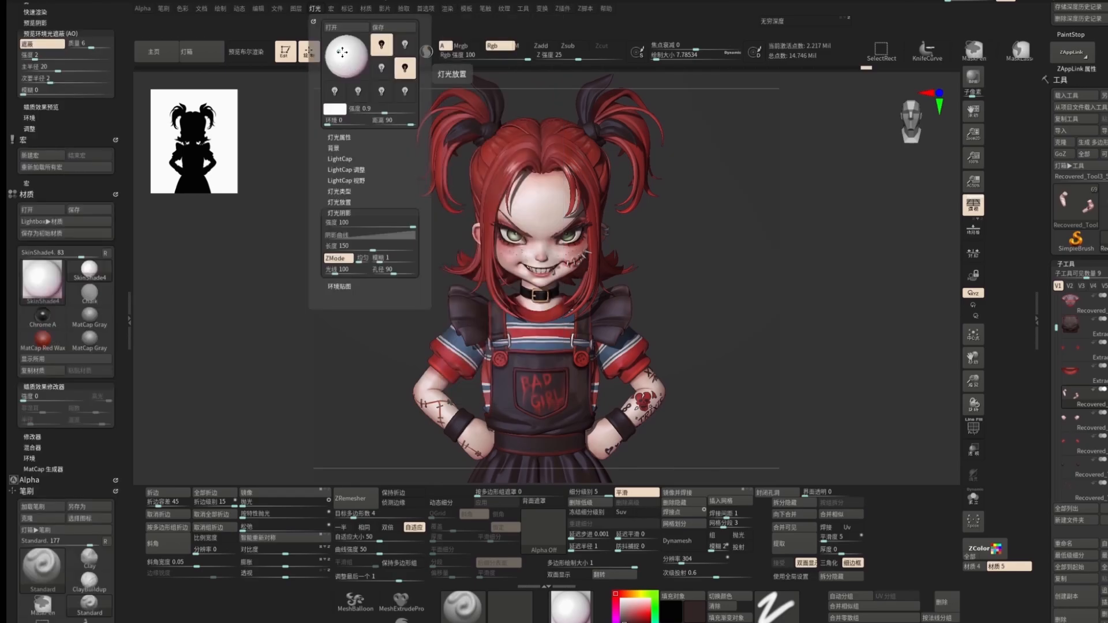
pyautogui.click(343, 53)
pyautogui.click(975, 76)
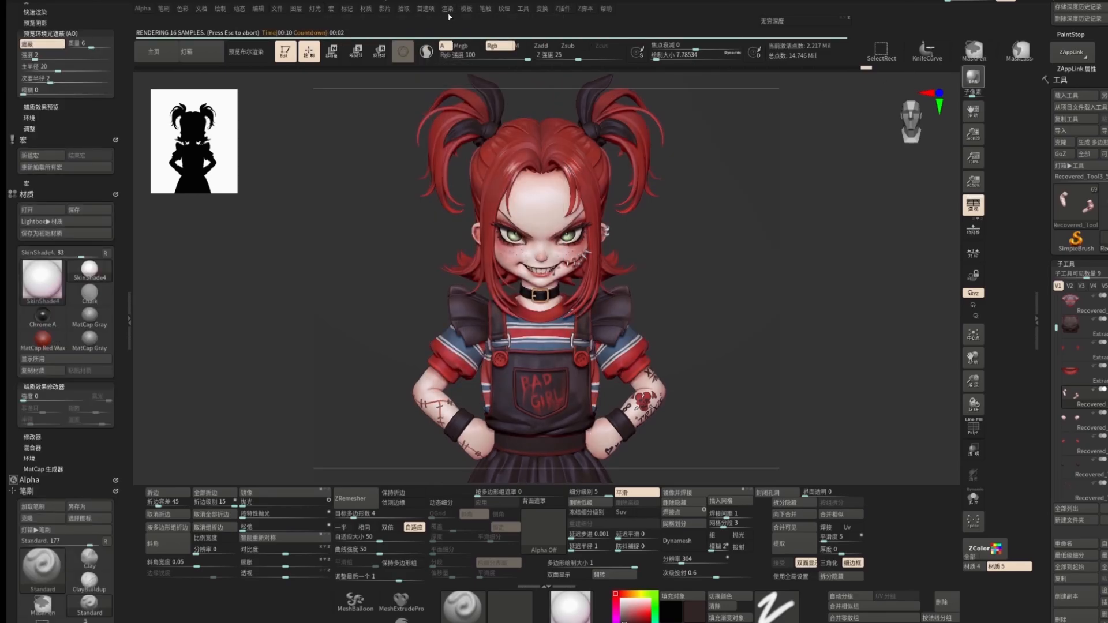
# Step: Review the BPR filter slots F1 to F3 and the Outline Edge modifier settings
pyautogui.click(447, 9)
pyautogui.click(448, 10)
pyautogui.click(34, 221)
pyautogui.click(73, 153)
pyautogui.click(29, 147)
pyautogui.click(54, 148)
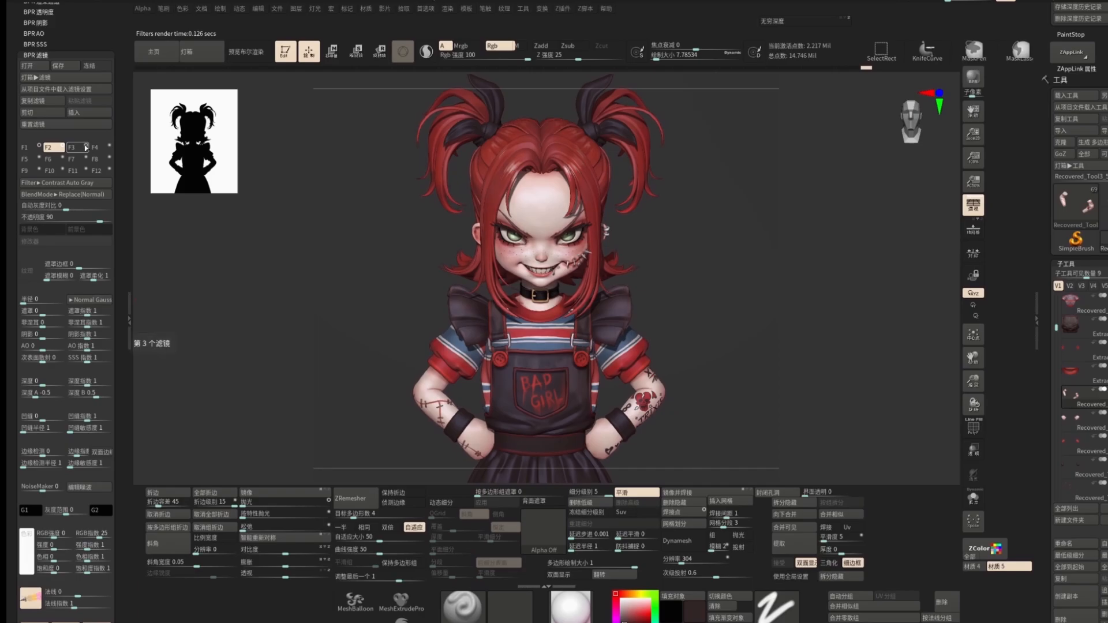
pyautogui.click(75, 147)
pyautogui.click(29, 241)
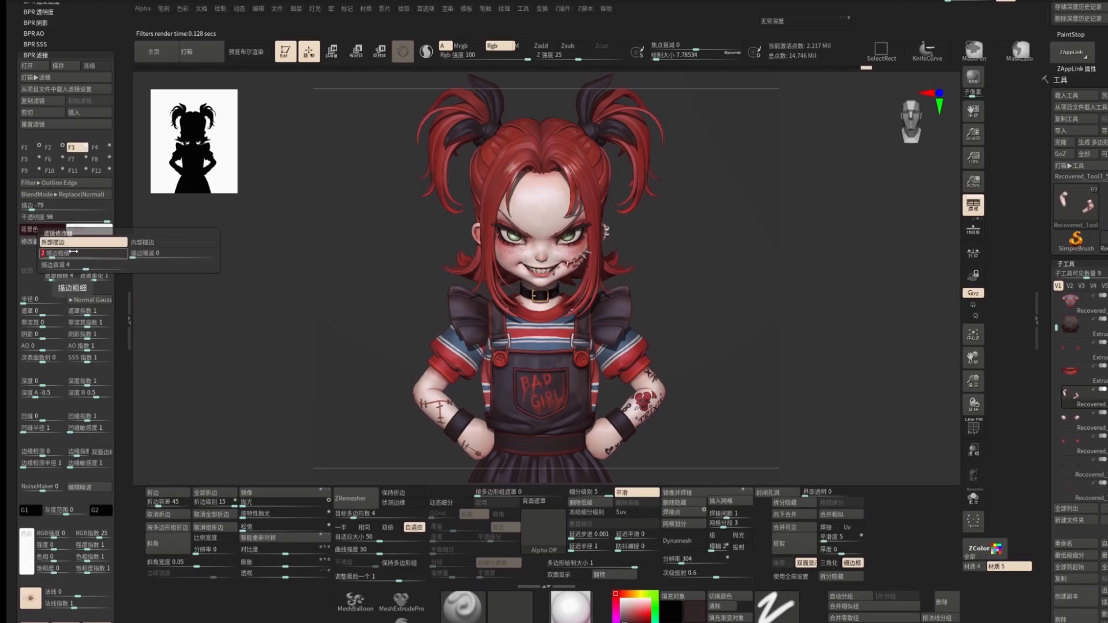
# Step: Examine the render properties, preview ambient occlusion and BPR shadow settings
pyautogui.click(447, 8)
pyautogui.click(472, 156)
pyautogui.press('shift')
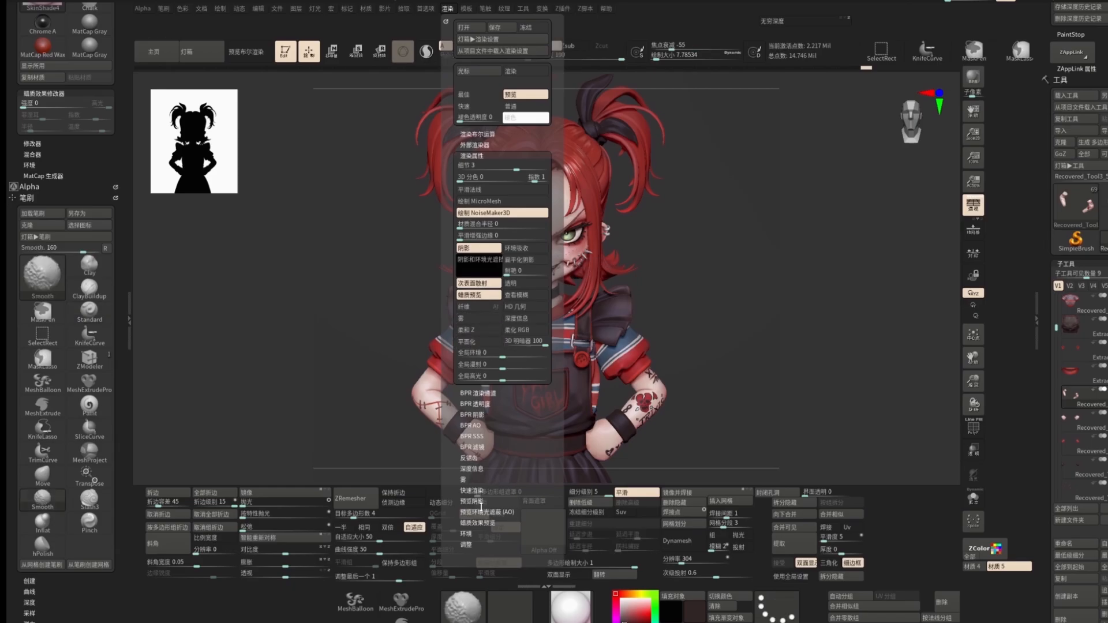
pyautogui.click(479, 342)
pyautogui.keyDown('shift'); pyautogui.click(483, 511); pyautogui.keyUp('shift')
pyautogui.click(479, 523)
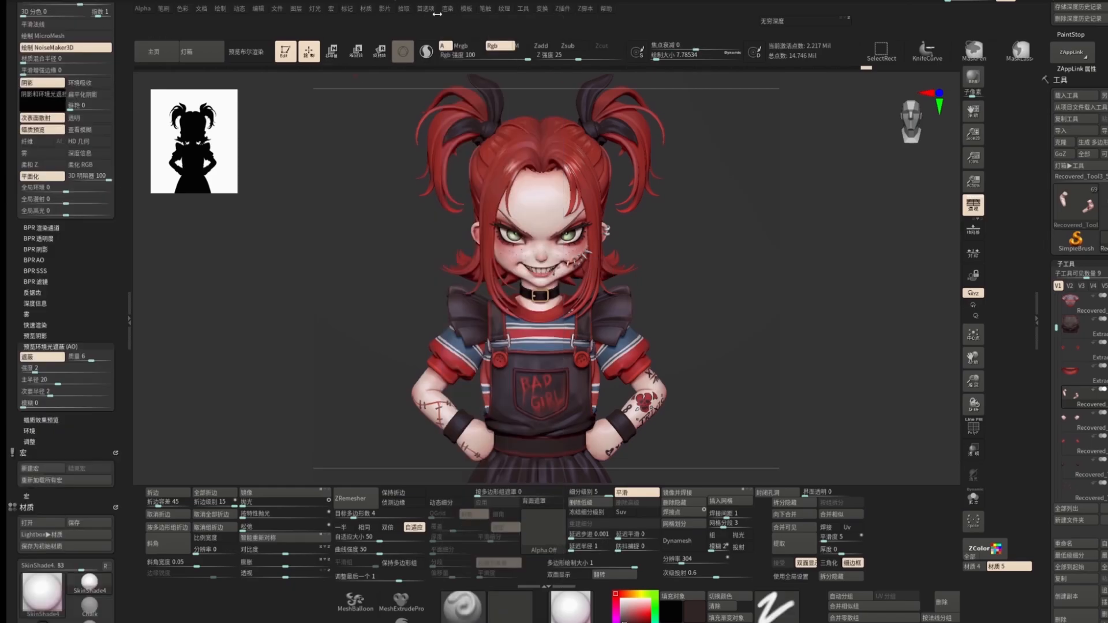
pyautogui.click(447, 8)
pyautogui.click(472, 188)
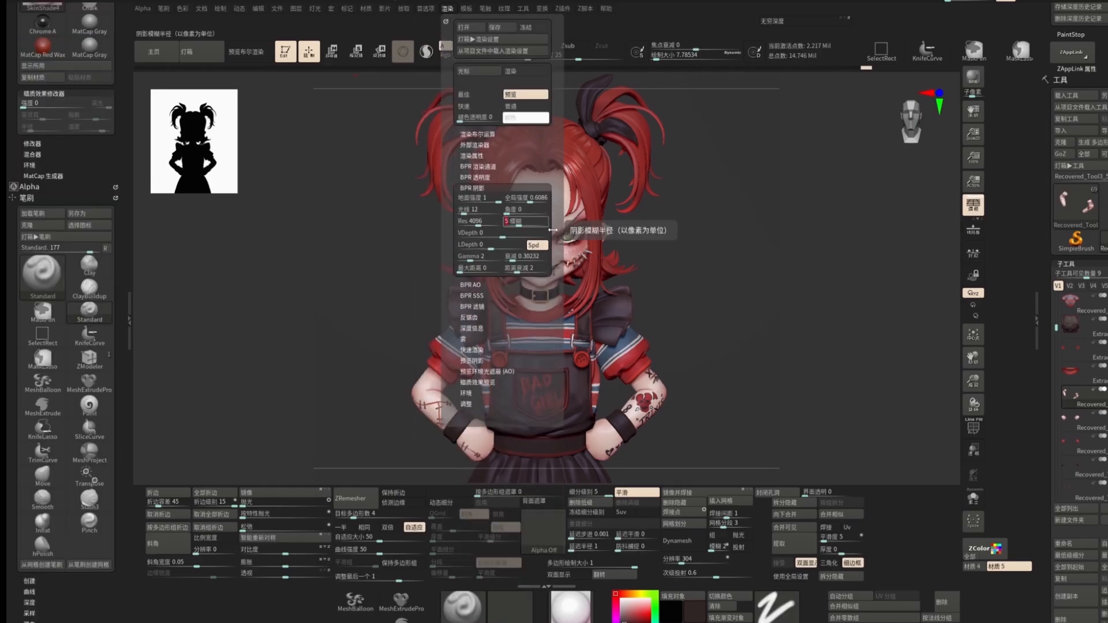
pyautogui.keyDown('alt'); pyautogui.moveTo(672, 285); pyautogui.dragTo(695, 307); pyautogui.keyUp('alt')
# Step: Select the body subtool and render a BPR preview
pyautogui.keyDown('alt'); pyautogui.click(570, 232); pyautogui.keyUp('alt')
pyautogui.press('e')
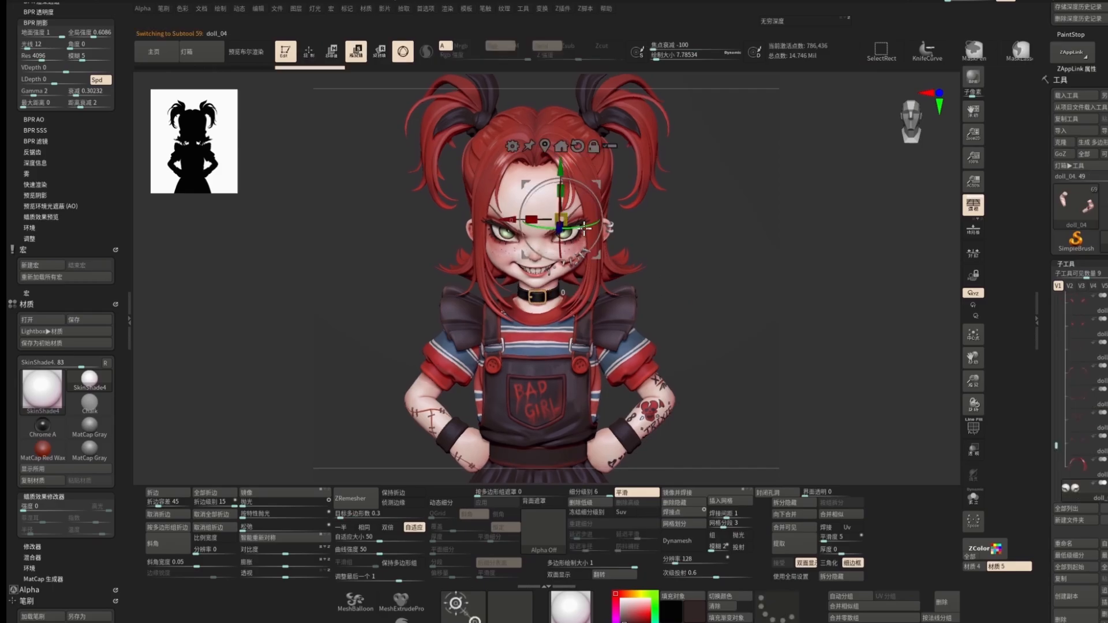
pyautogui.press('q')
pyautogui.click(973, 78)
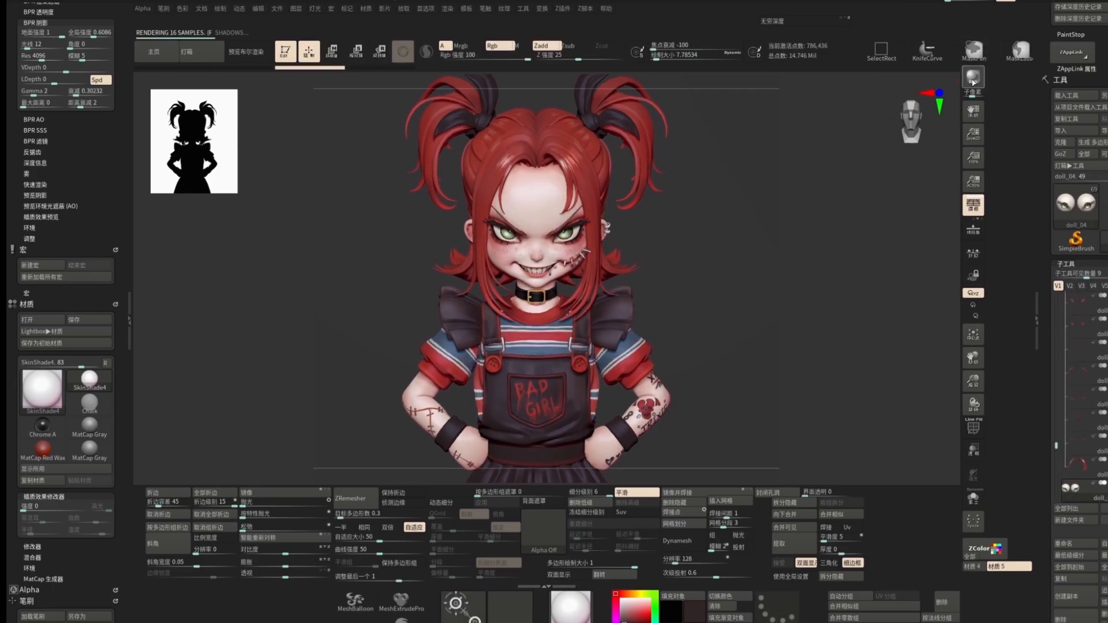
# Step: Set the SkinShade4 material's wax preview strength to 20
pyautogui.click(319, 11)
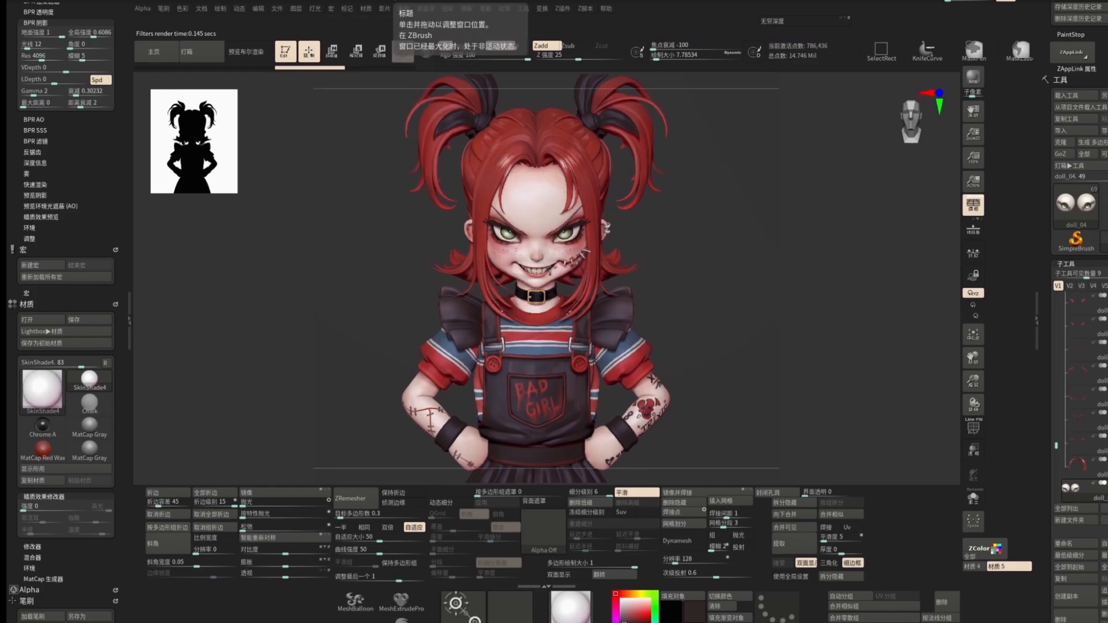
pyautogui.click(366, 9)
pyautogui.click(389, 215)
pyautogui.write('20')
pyautogui.press('Return')
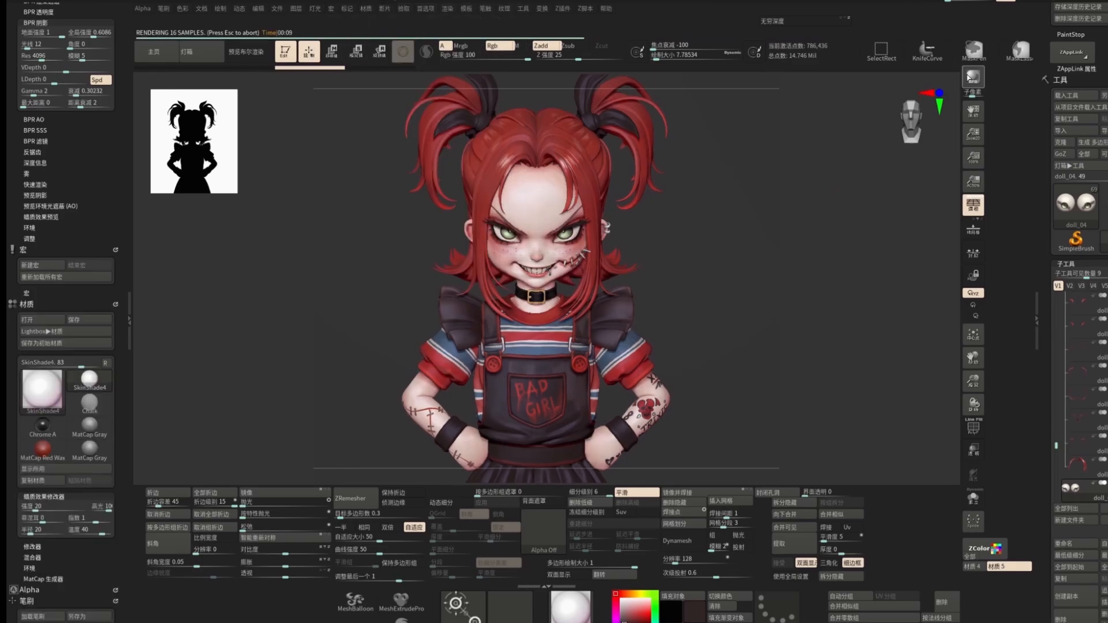
# Step: Adjust the material's specular modifier curve settings and wax strength to about 21, then render a BPR preview
pyautogui.click(366, 9)
pyautogui.press('w')
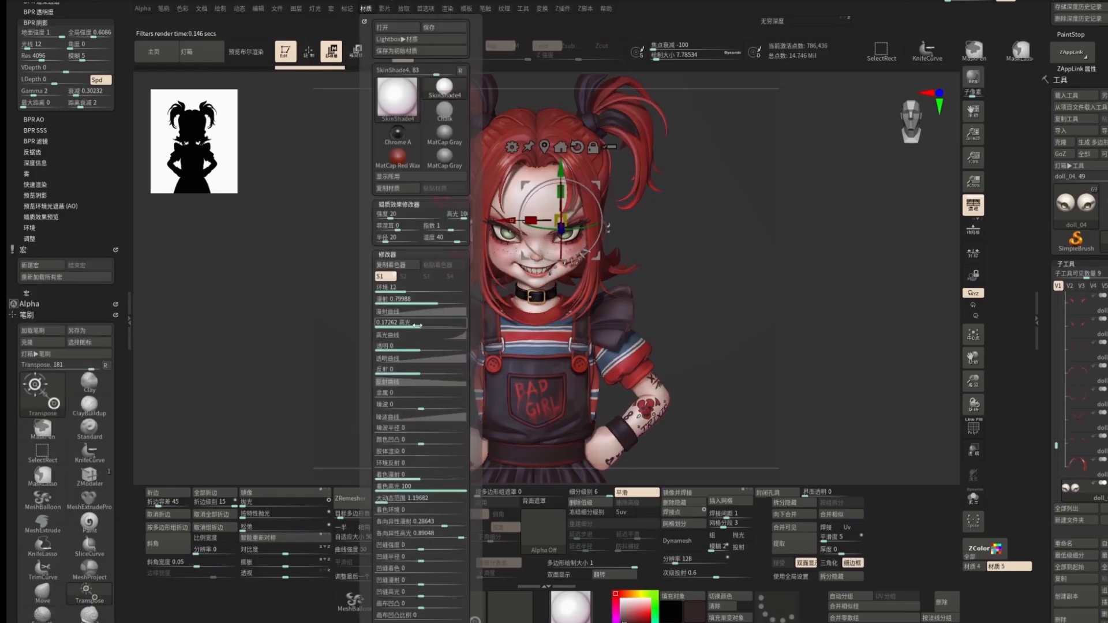
pyautogui.moveTo(455, 393); pyautogui.dragTo(454, 392)
pyautogui.moveTo(468, 338); pyautogui.dragTo(462, 354)
pyautogui.moveTo(421, 324); pyautogui.dragTo(413, 324)
pyautogui.click(366, 9)
pyautogui.moveTo(385, 214); pyautogui.dragTo(392, 214)
pyautogui.click(972, 77)
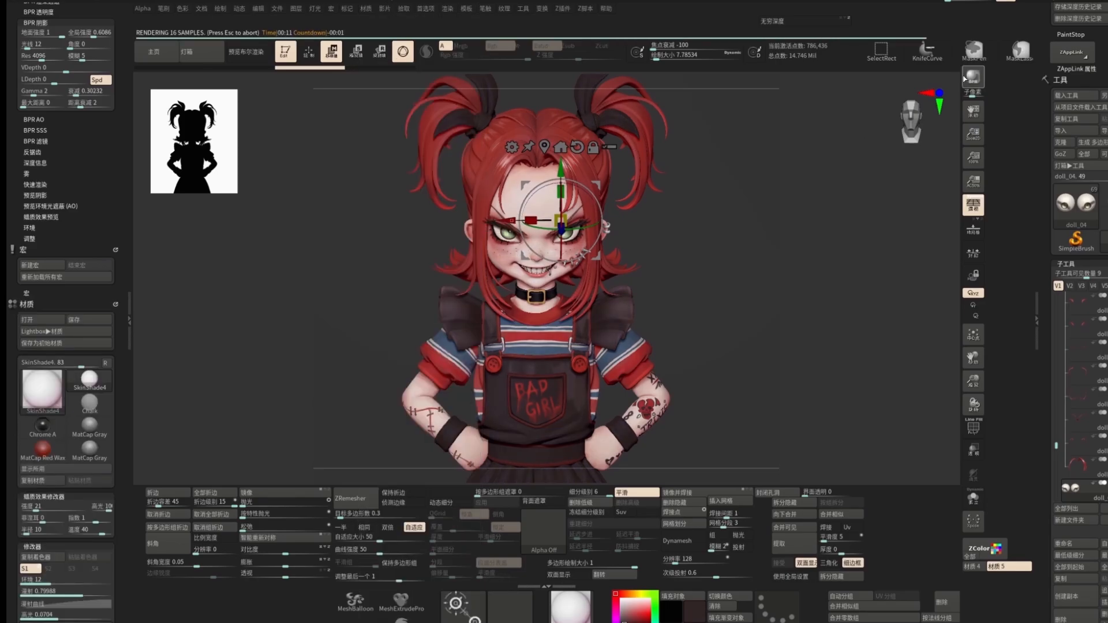
# Step: Raise the F1 Sharpen BPR filter strength to 21
pyautogui.click(447, 9)
pyautogui.click(315, 9)
pyautogui.click(342, 50)
pyautogui.click(86, 166)
pyautogui.scroll(-10, 87, 170)
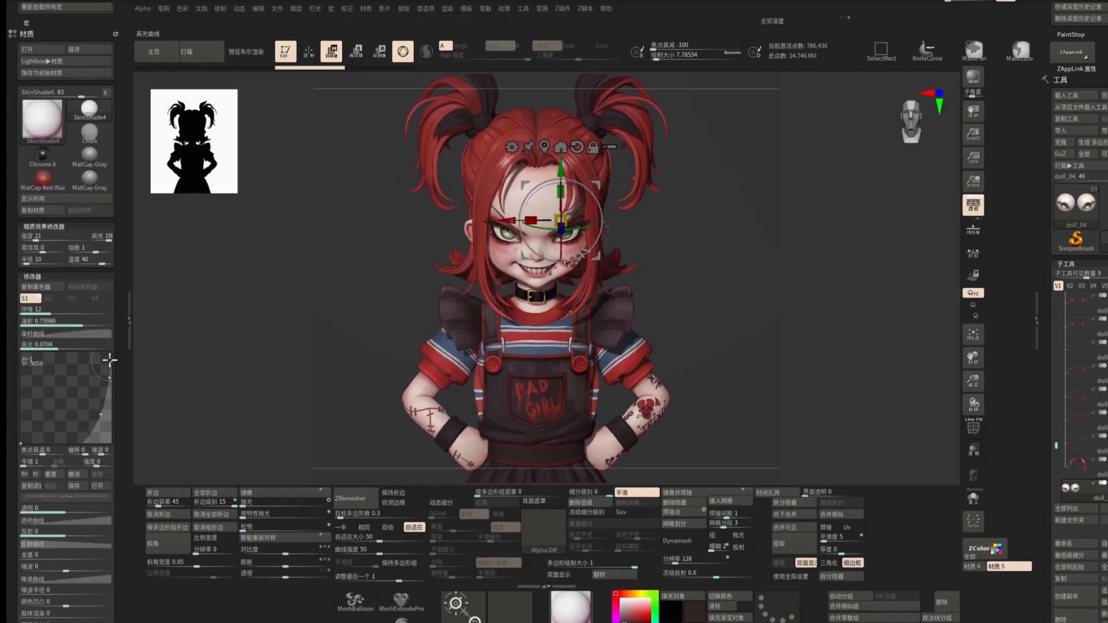
pyautogui.click(432, 9)
pyautogui.scroll(8, 87, 220)
pyautogui.click(35, 302)
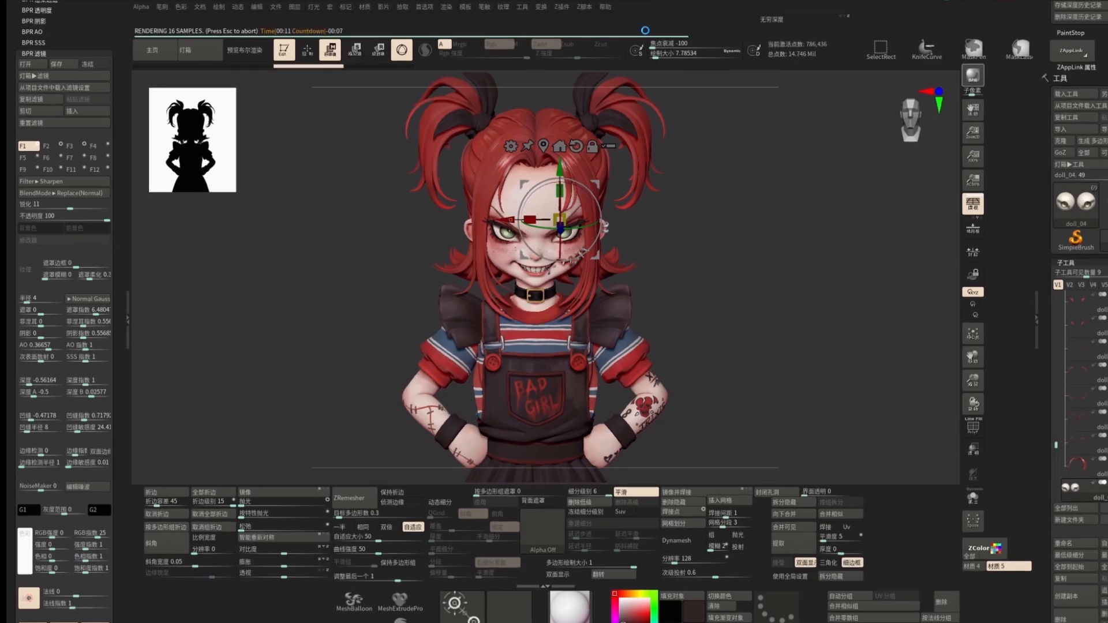
pyautogui.moveTo(72, 207); pyautogui.dragTo(82, 208)
# Step: Adjust the light's placement on the light sphere and render fresh BPR previews
pyautogui.click(314, 8)
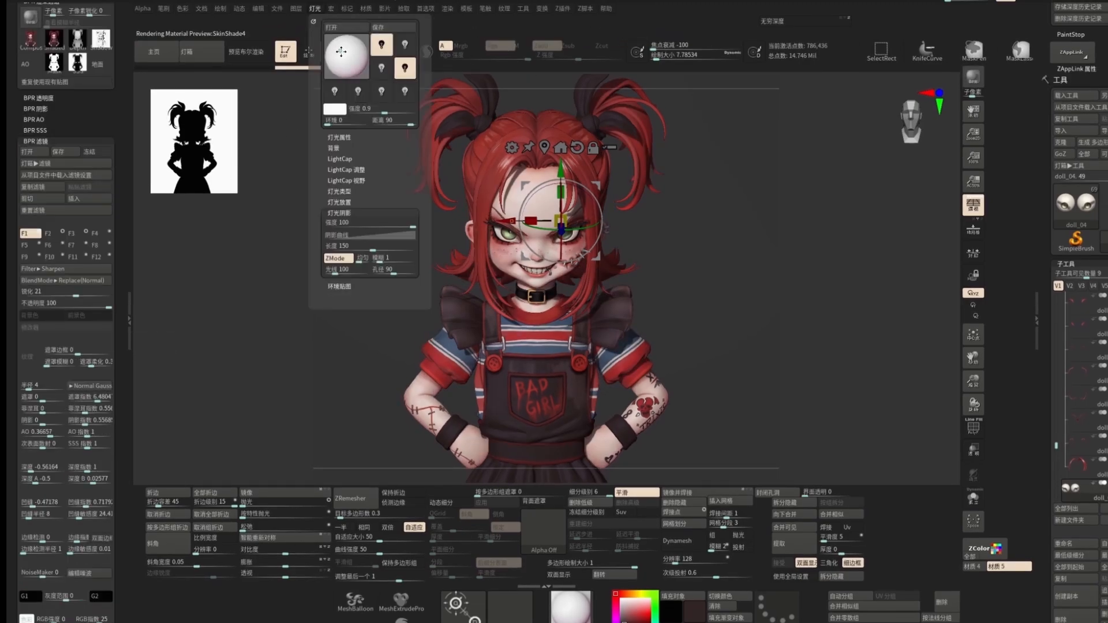
pyautogui.click(341, 52)
pyautogui.click(340, 52)
pyautogui.click(340, 52)
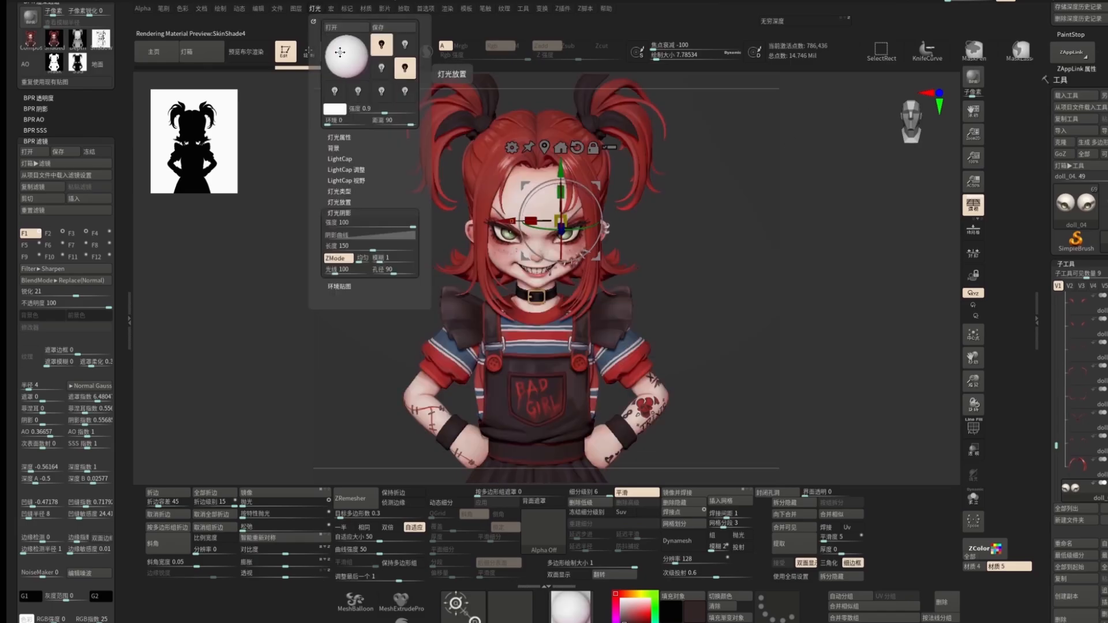
pyautogui.click(978, 77)
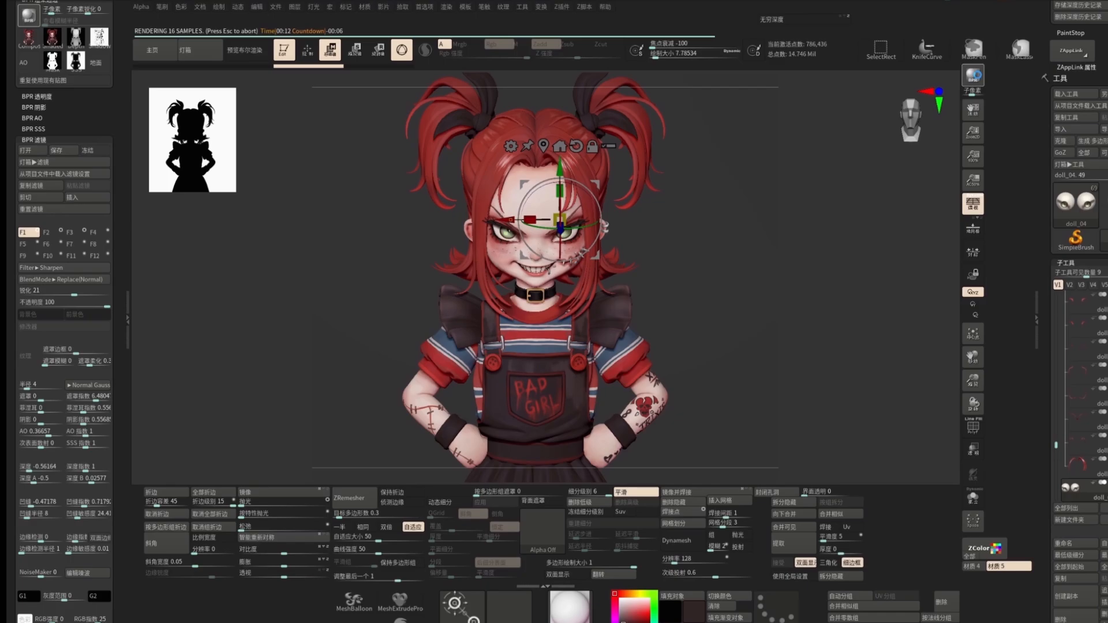
pyautogui.press('q')
pyautogui.moveTo(685, 275); pyautogui.dragTo(687, 274)
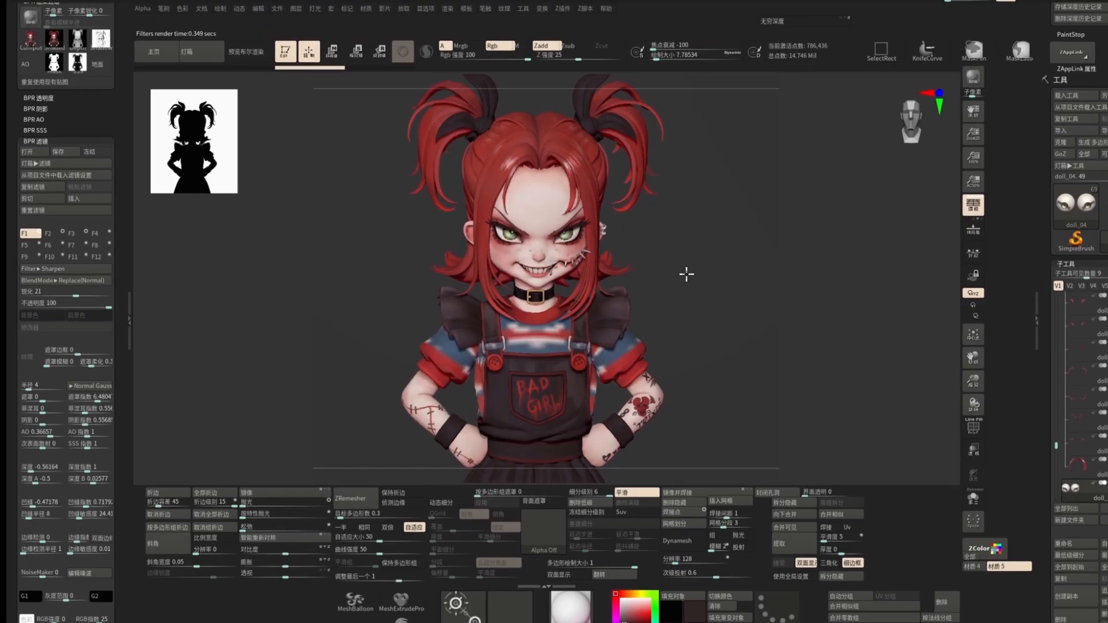
pyautogui.click(975, 78)
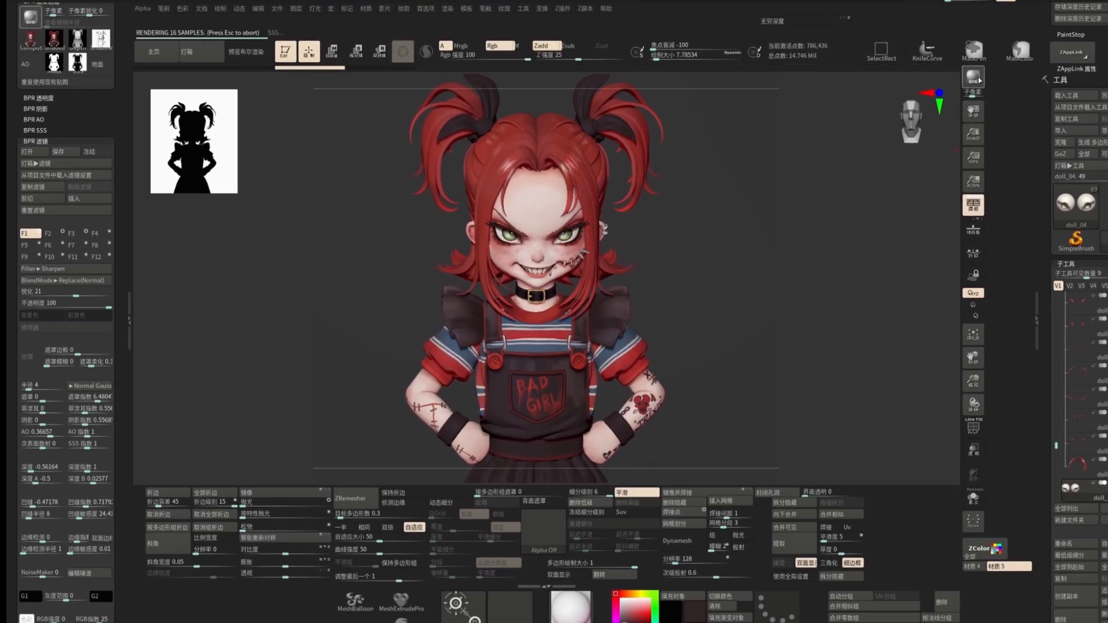